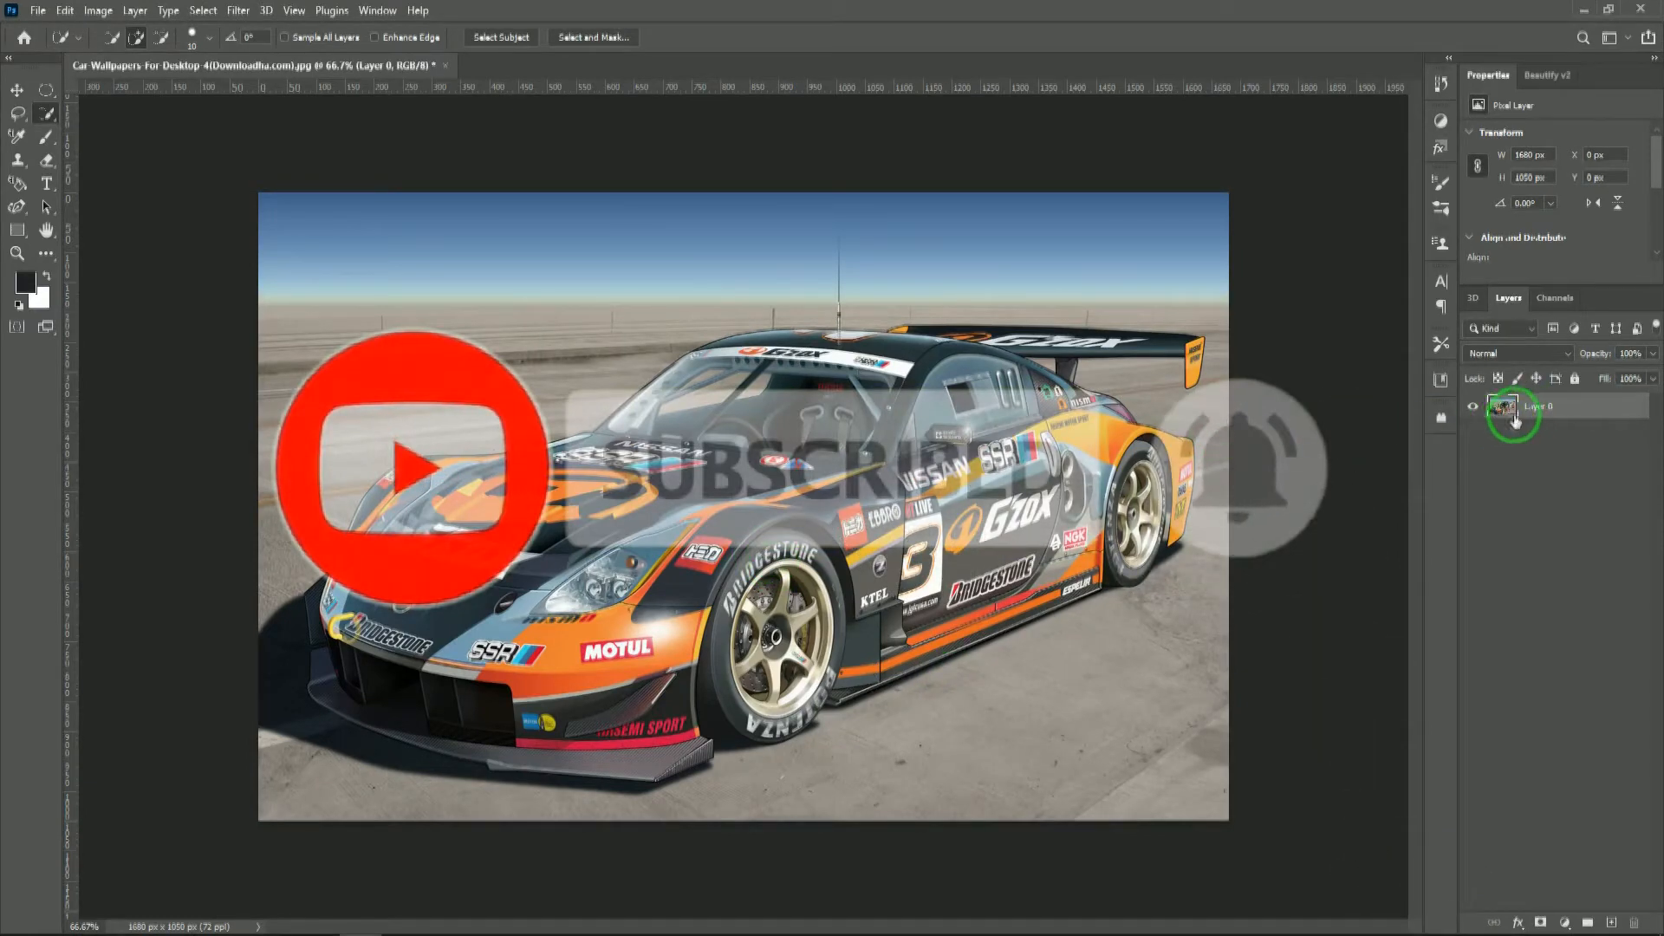
- Duplicate Layer 0 and select the car on the copy with the Subject selection command
key("ctrl+j")
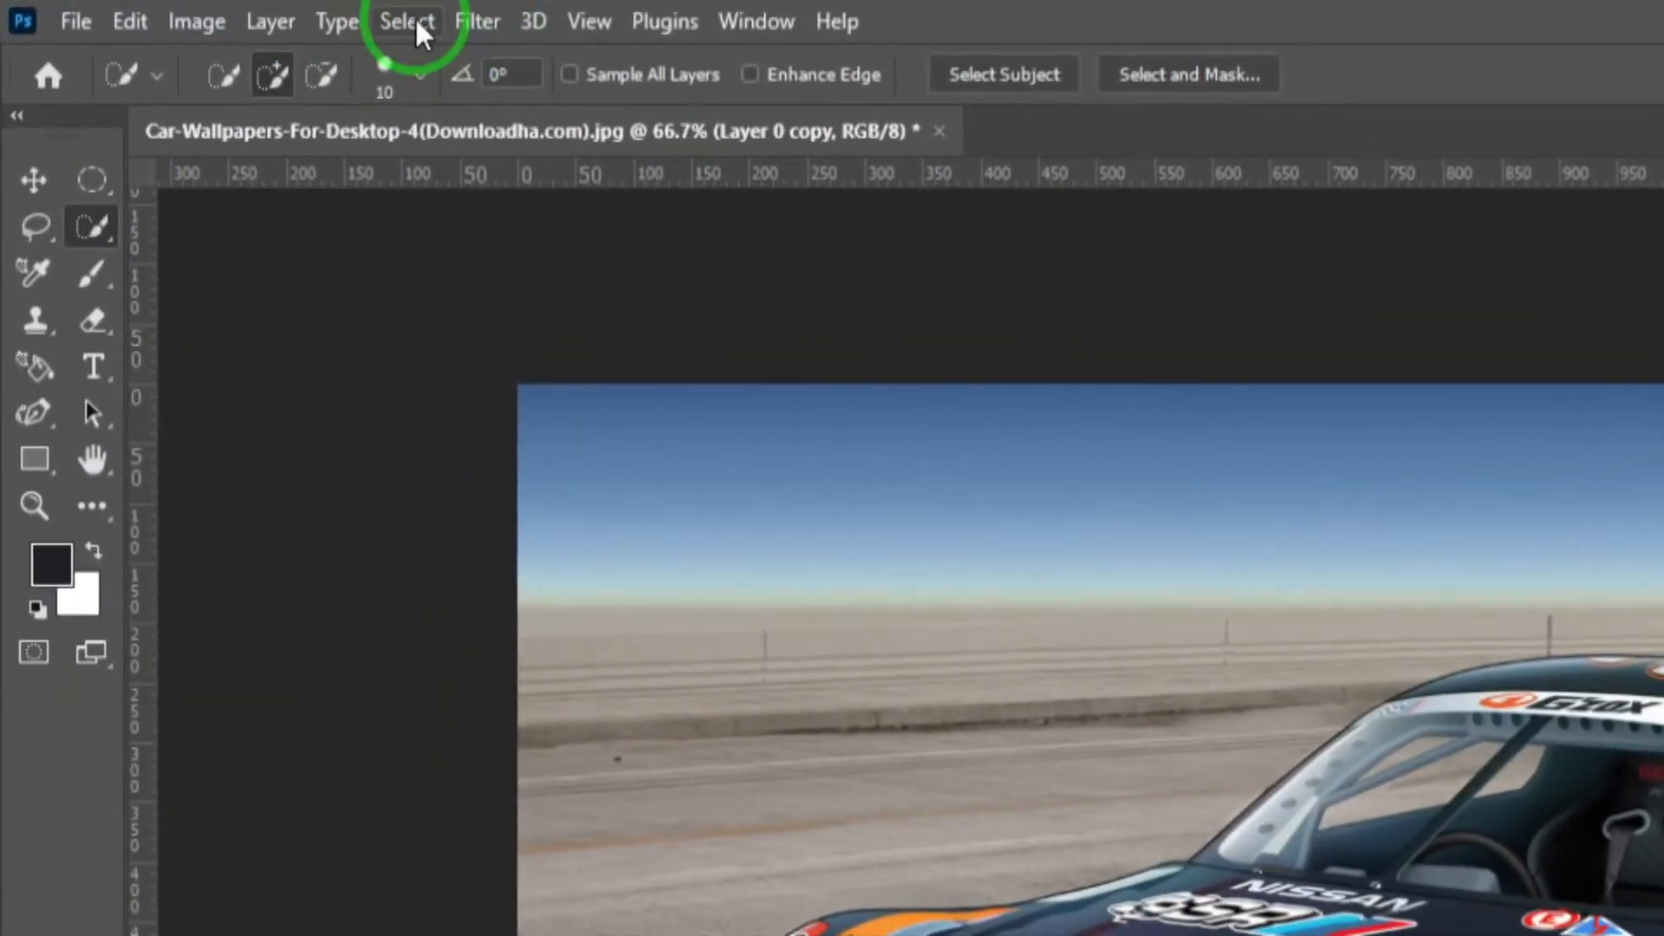
left_click(408, 21)
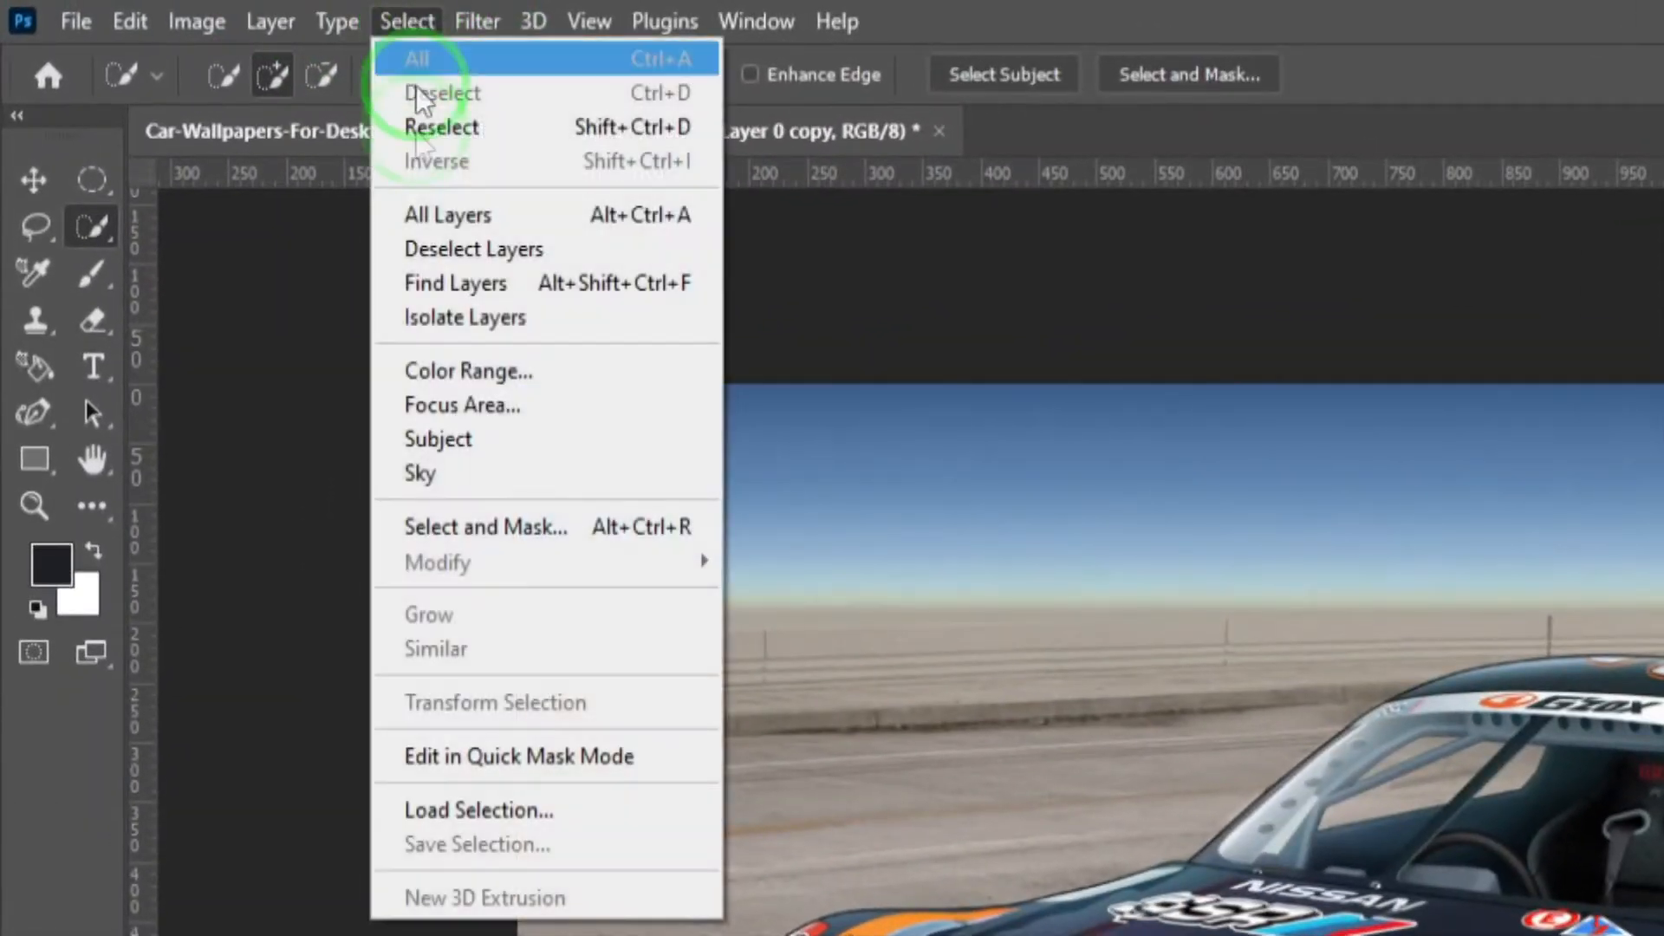
left_click(462, 438)
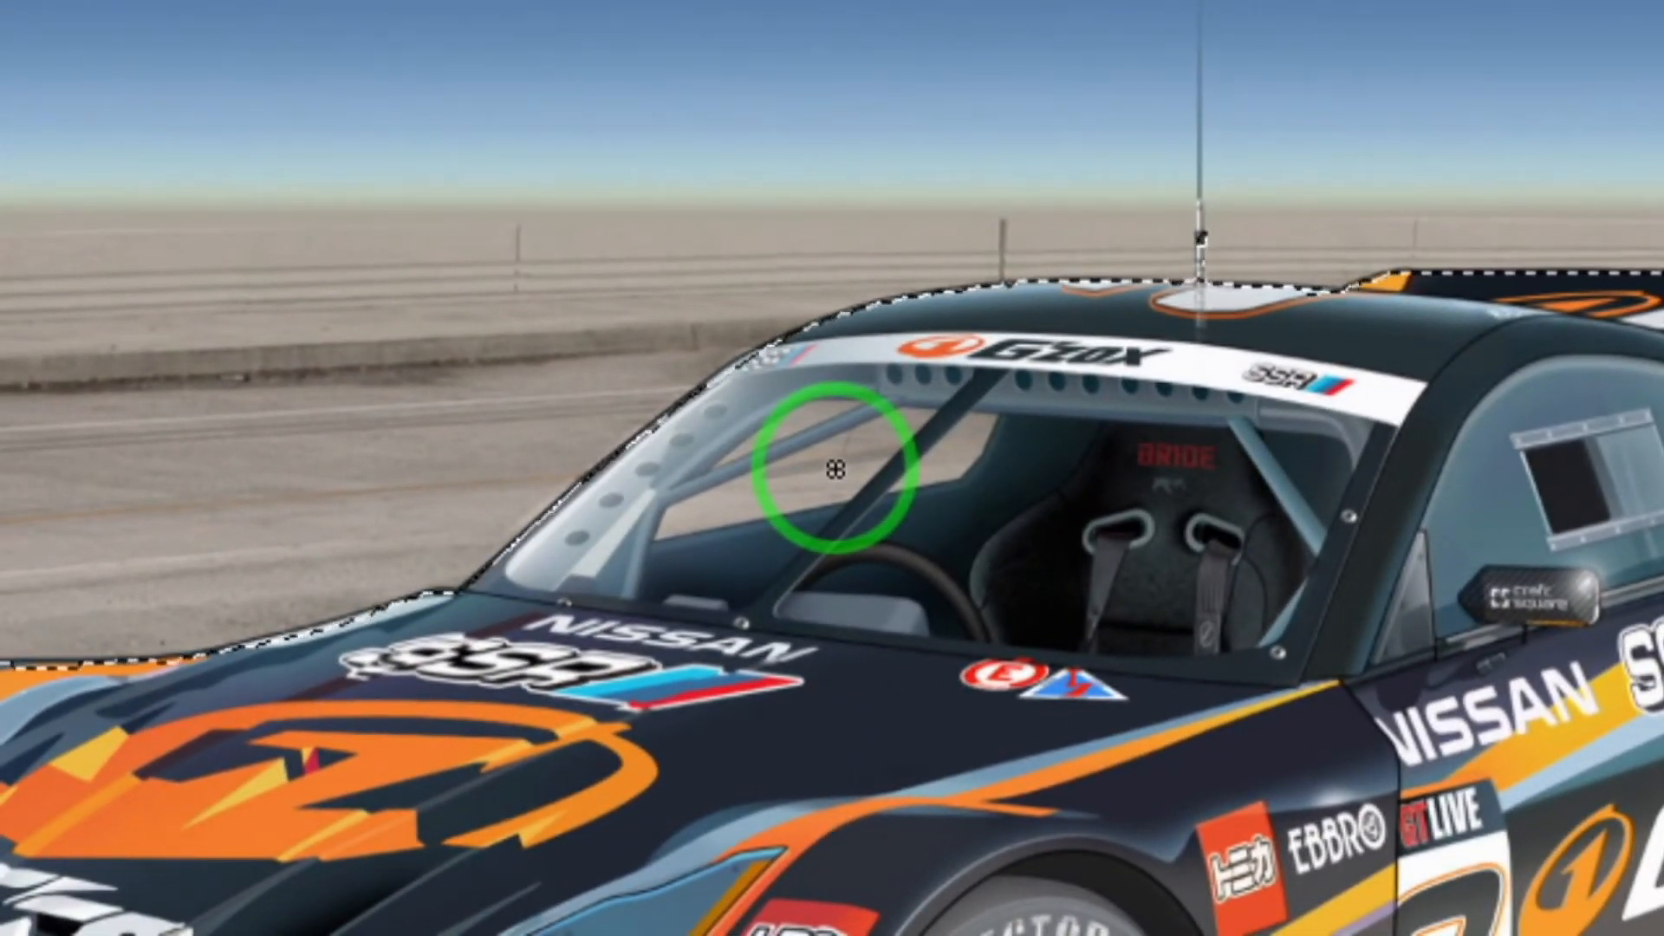
- Subtract the see-through windshield openings from the car selection and copy the selected car to a new layer
left_click(836, 470)
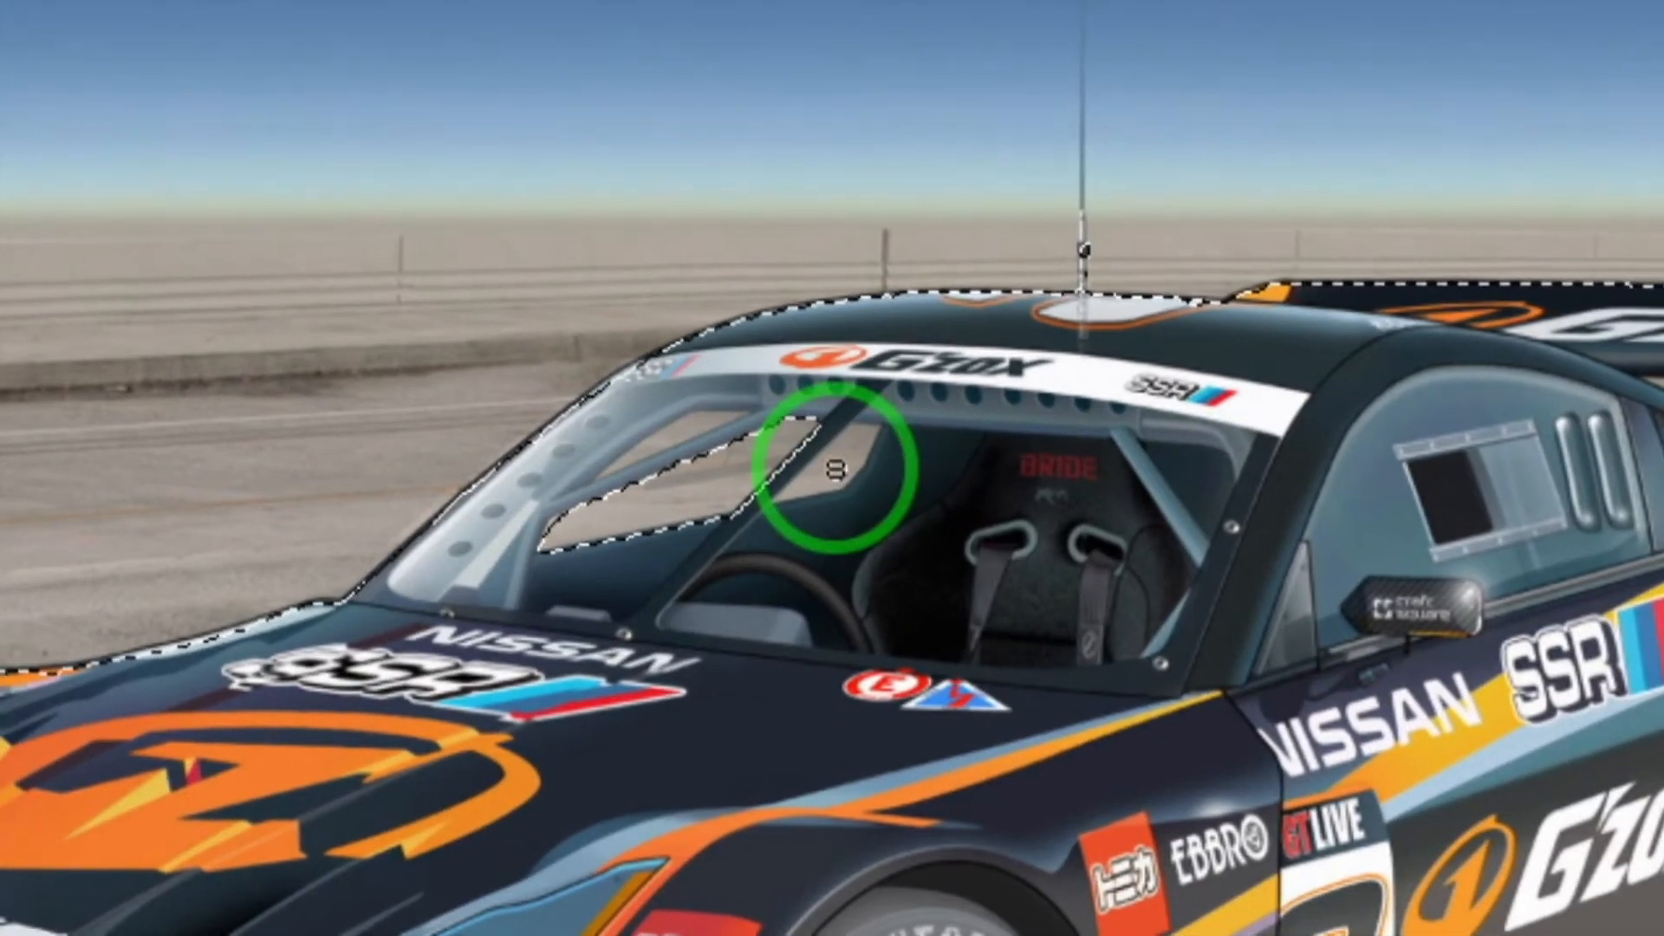
left_click(841, 481)
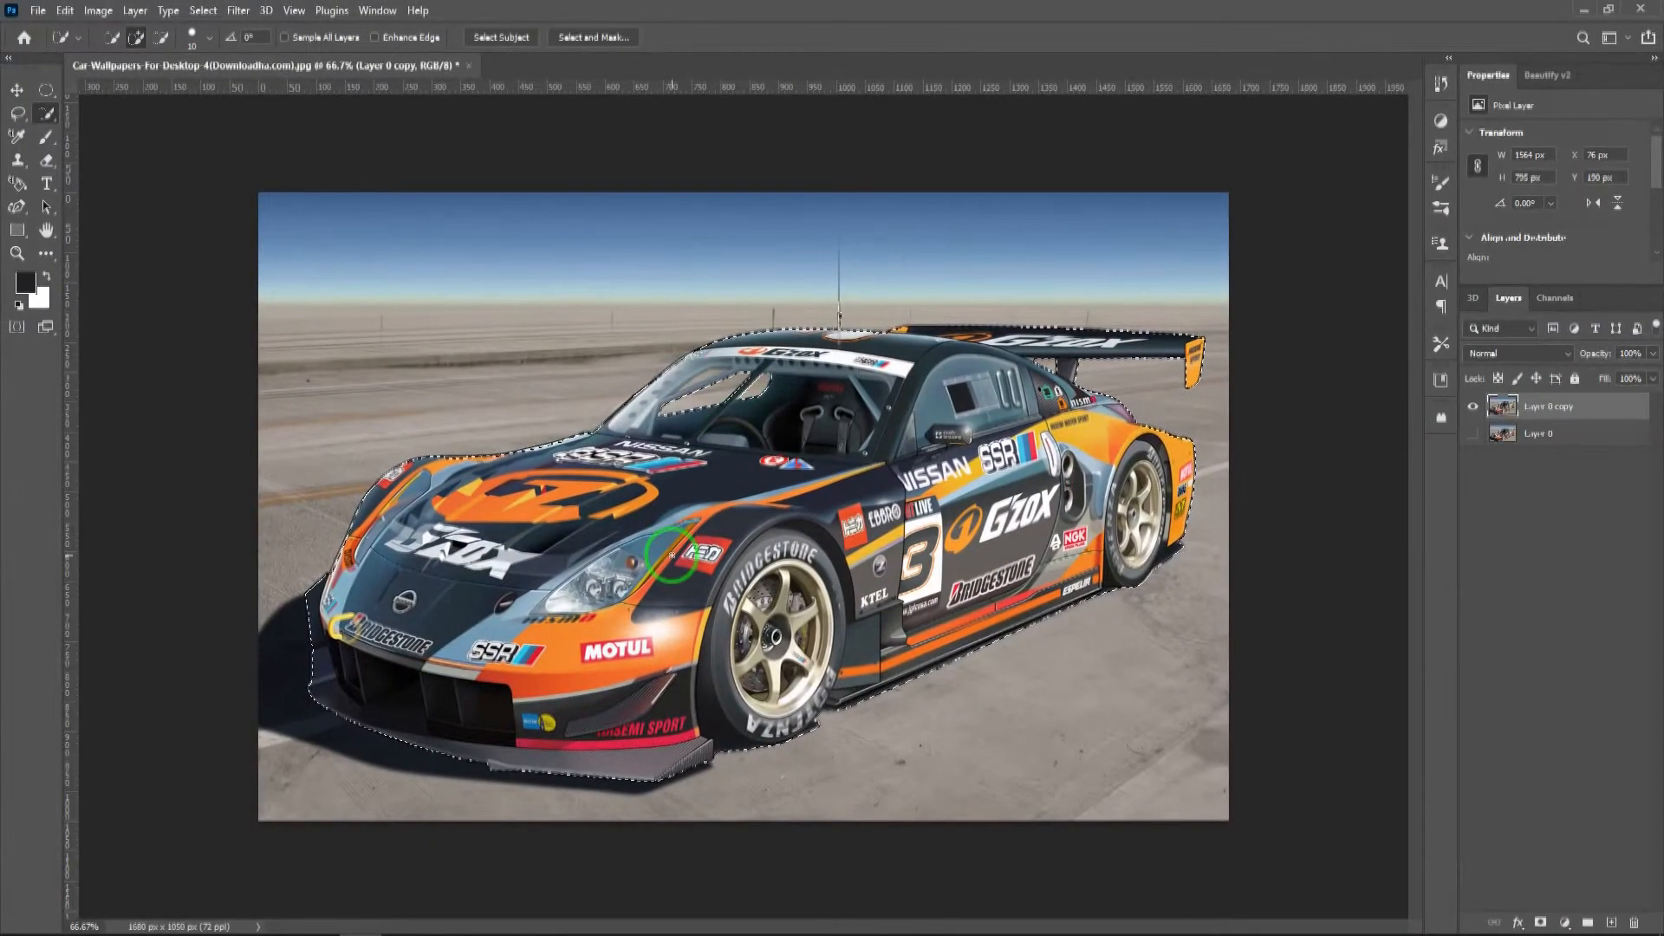
key("ctrl+j")
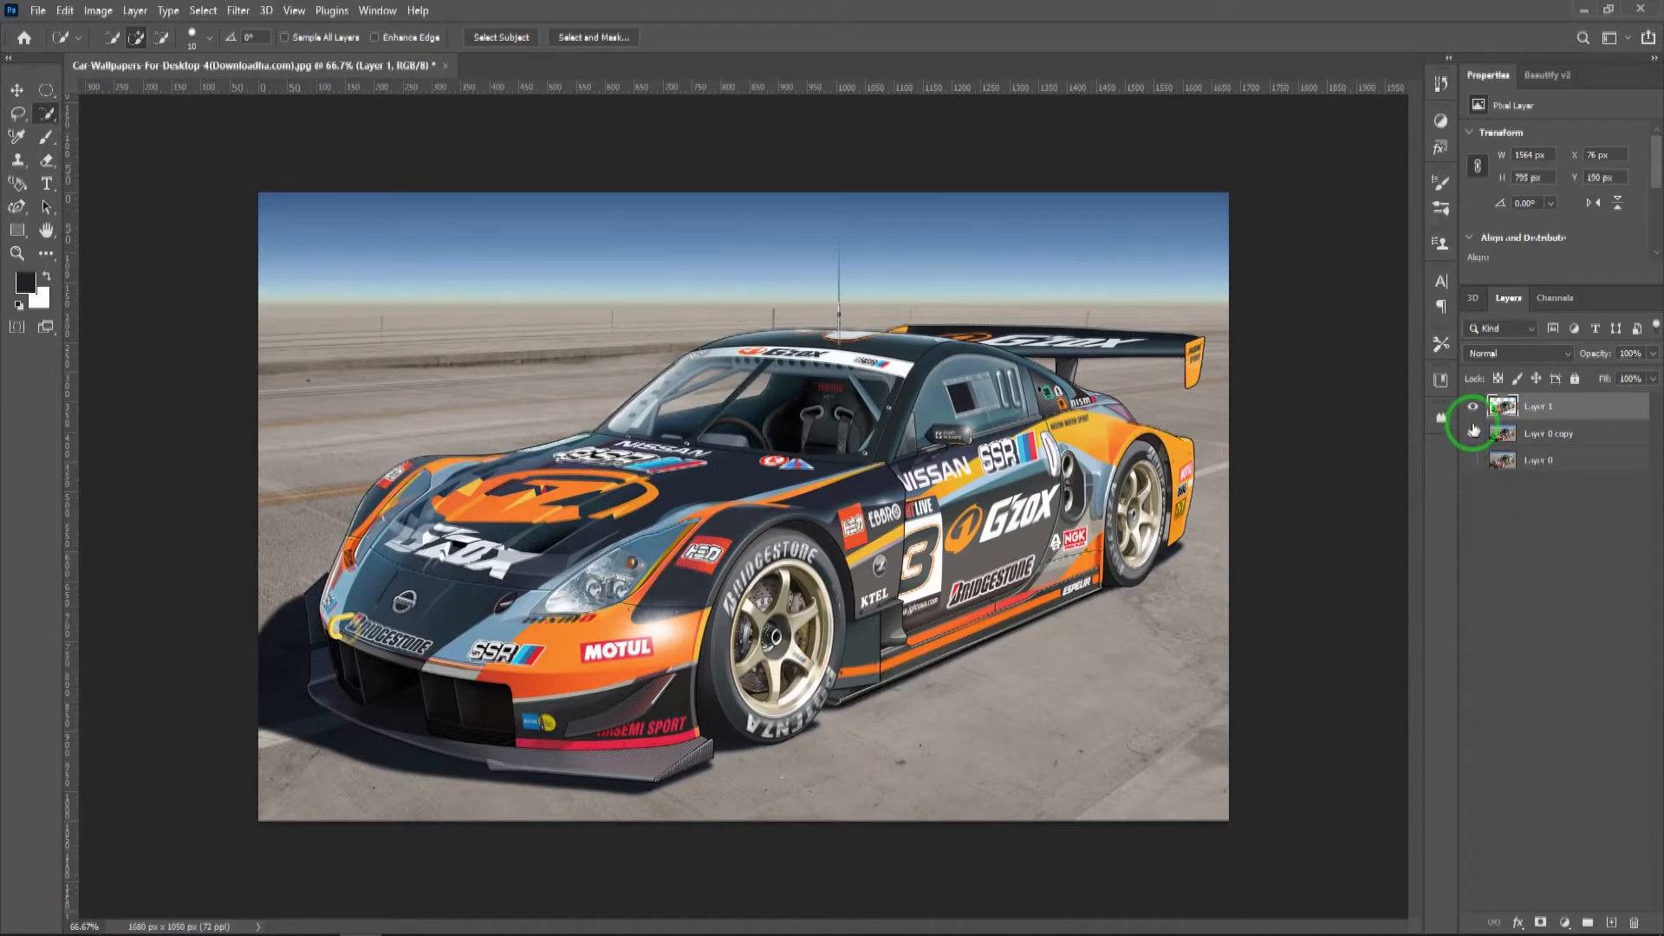
- Hide Layer 1, make Layer 0 copy active and load Layer 1's car outline as a selection
left_click(1471, 409)
left_click(1589, 441)
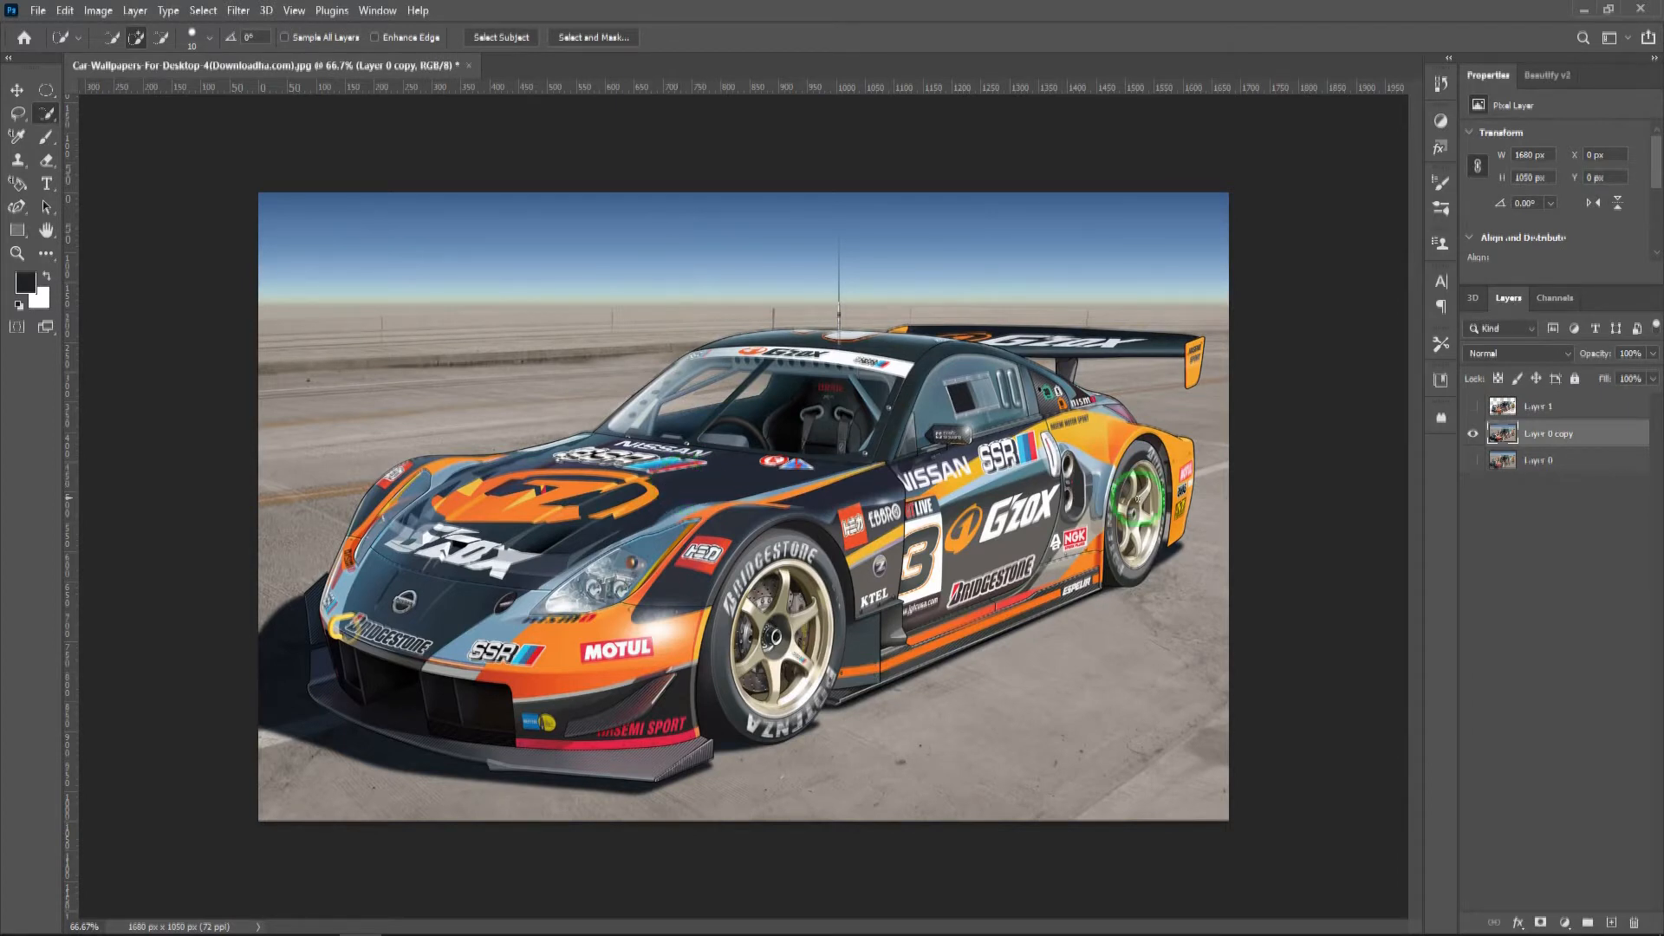
left_click(1504, 409, "ctrl")
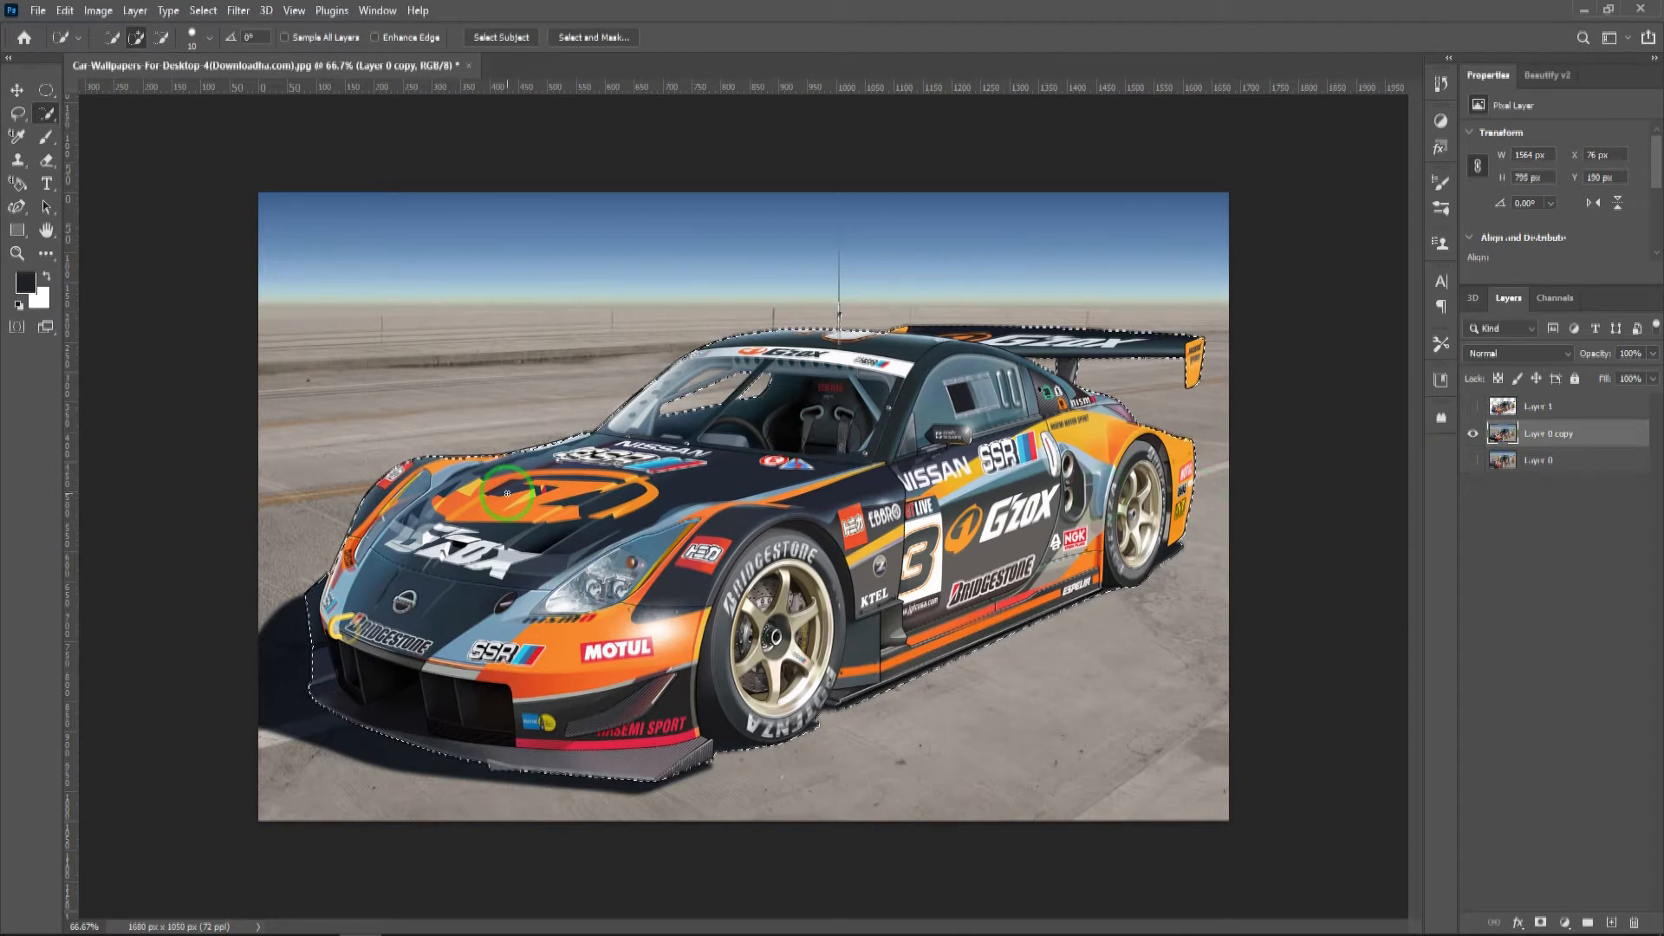
- Expand the car selection by 20 pixels
left_click(205, 11)
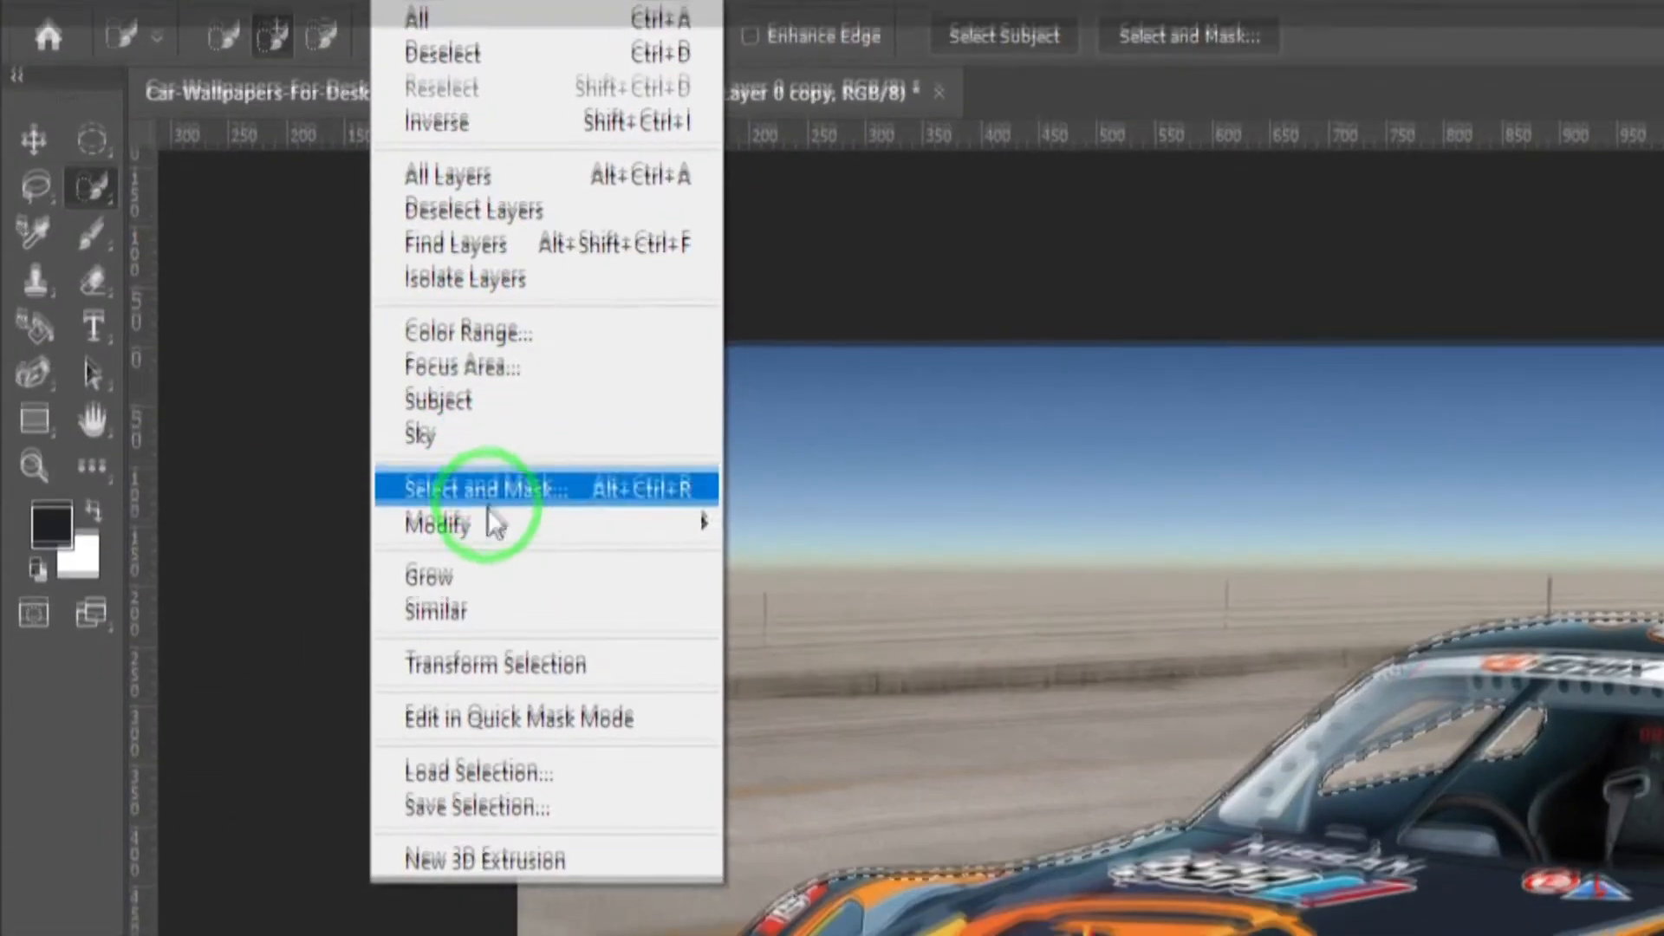
mouse_move(495, 523)
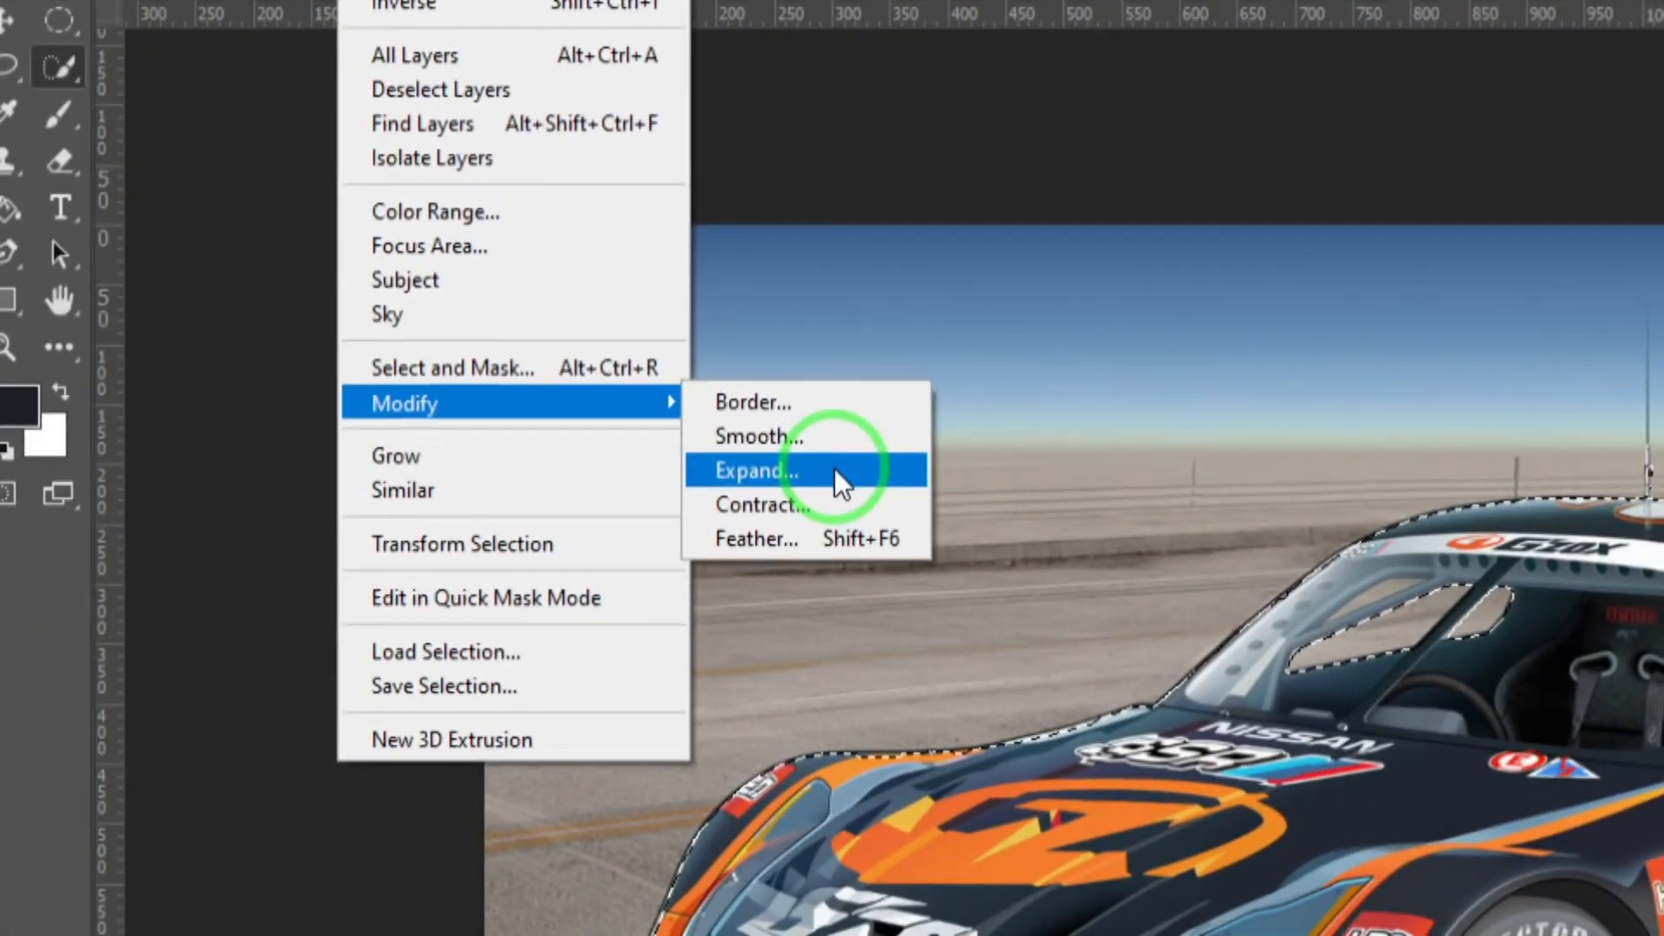
left_click(834, 468)
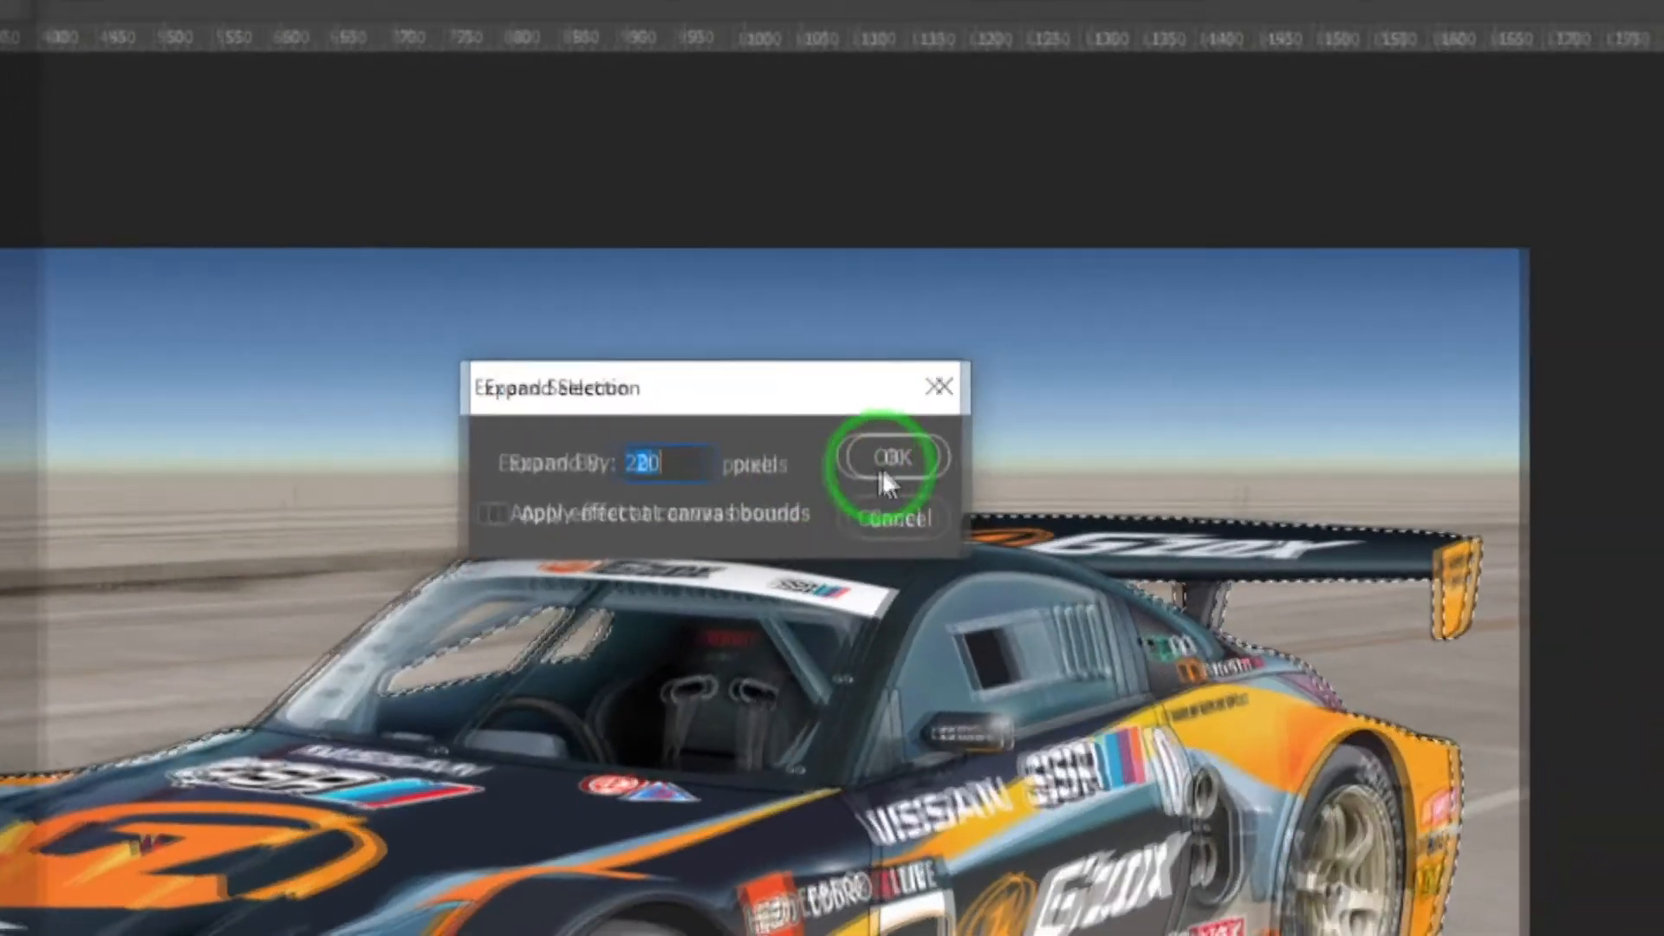
left_click(1083, 463)
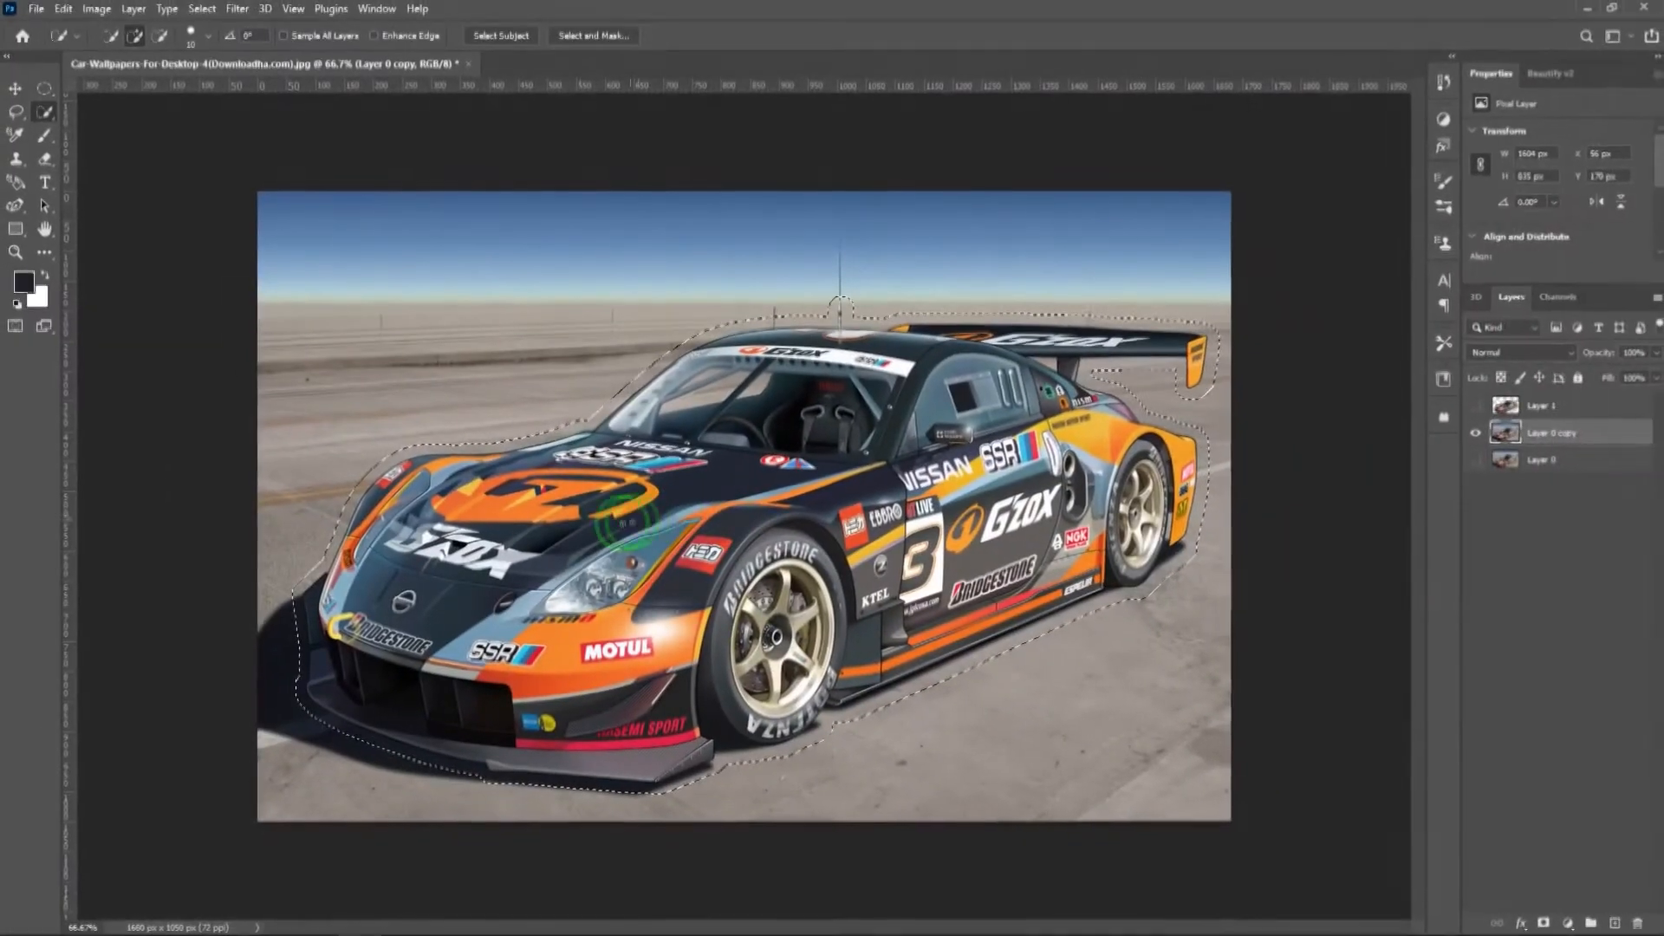
- Fill the selected car area on Layer 0 copy with Content-Aware contents in Normal mode at 100% opacity, and deselect
right_click(554, 543)
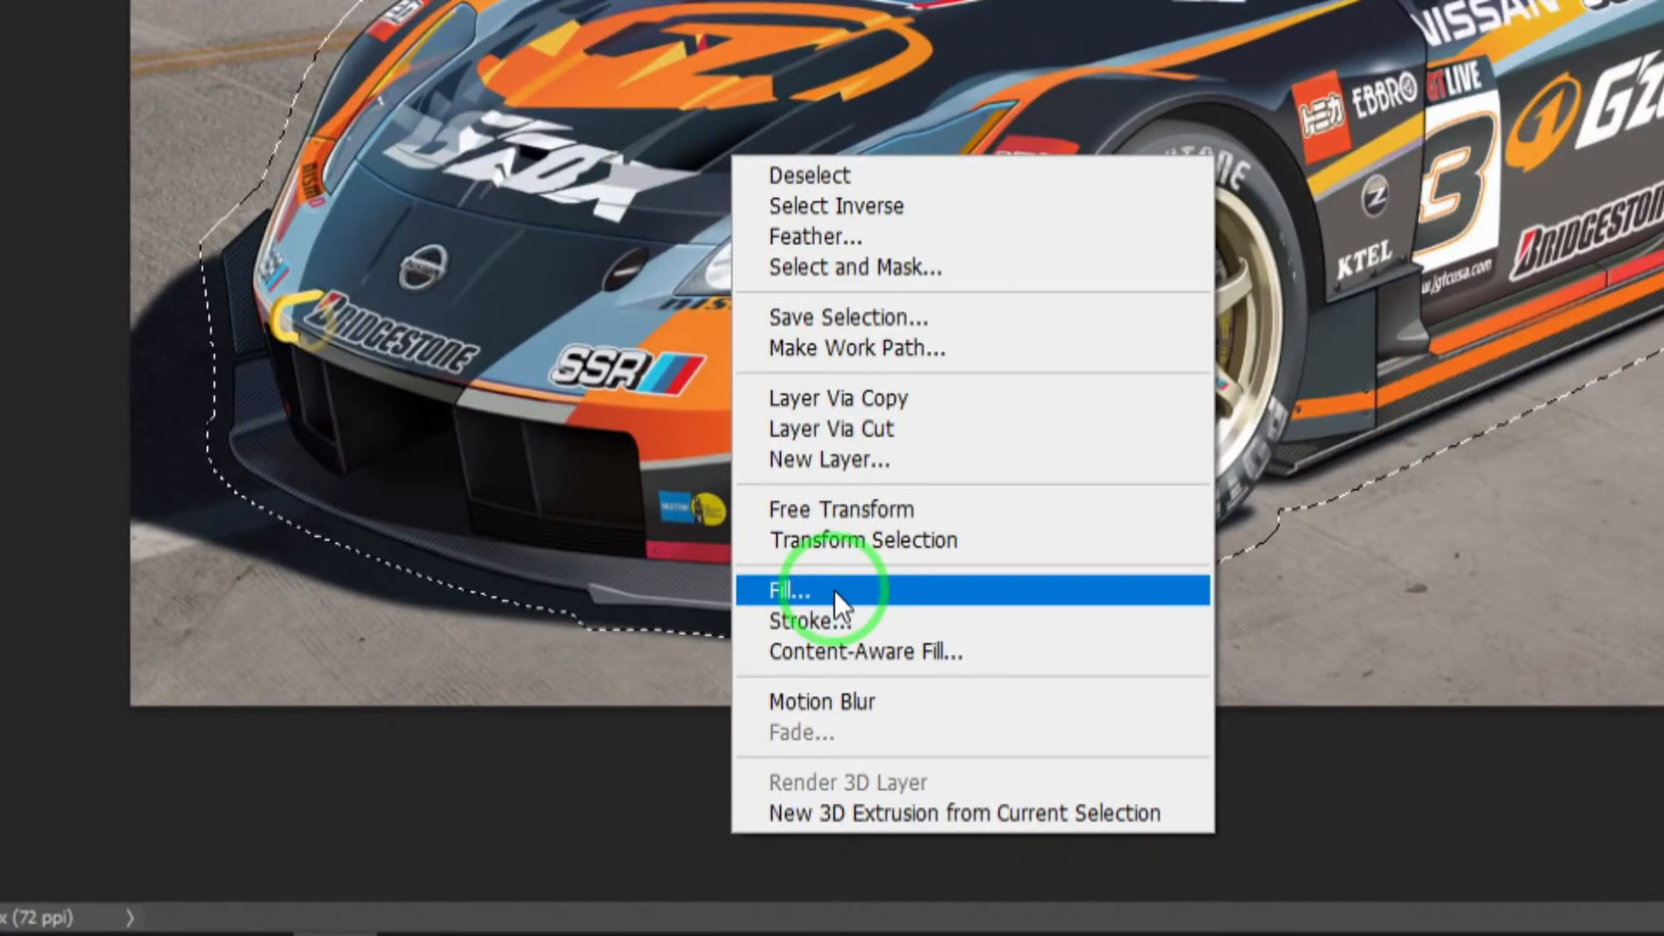
left_click(833, 590)
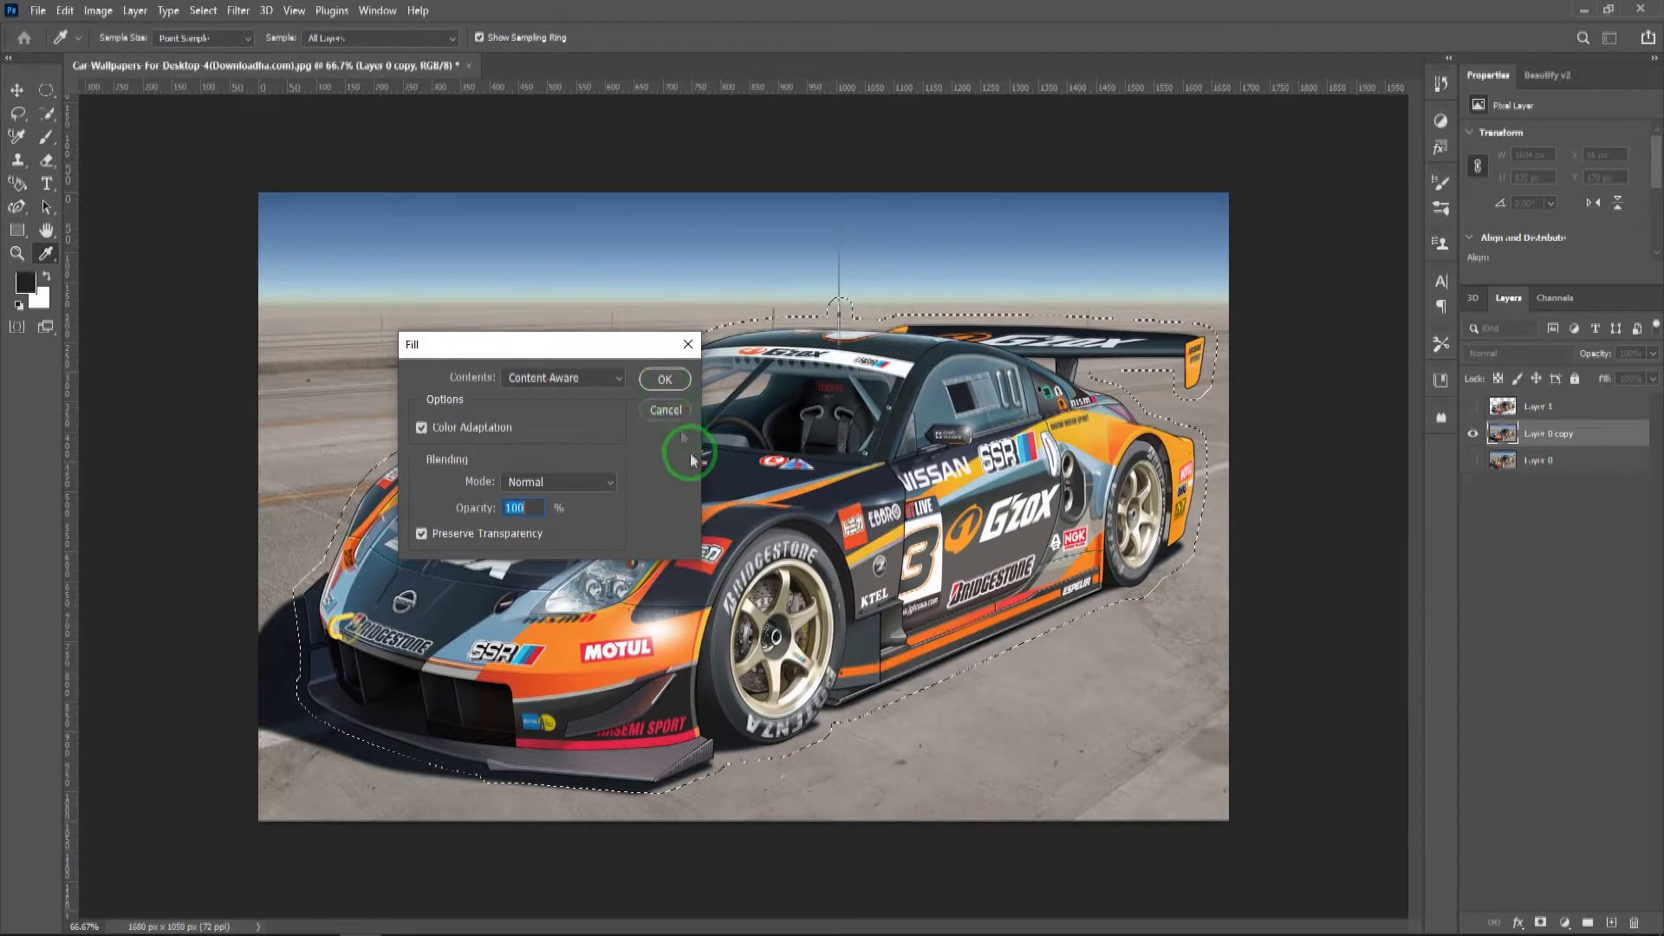
left_click(665, 378)
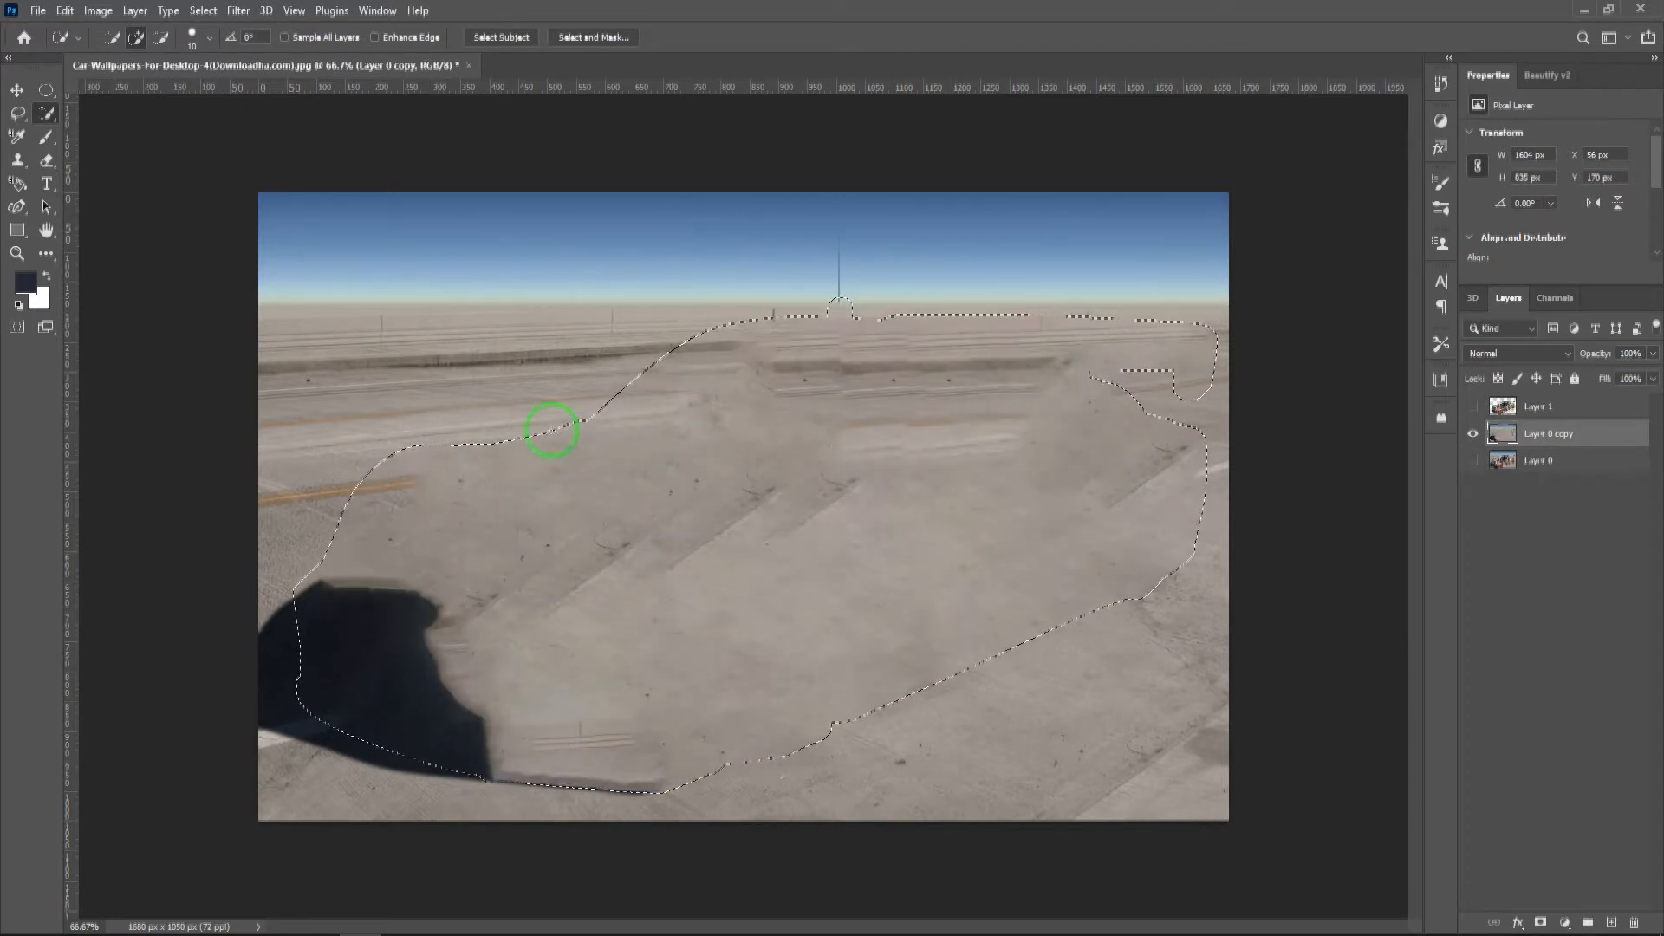
right_click(802, 469)
left_click(823, 475)
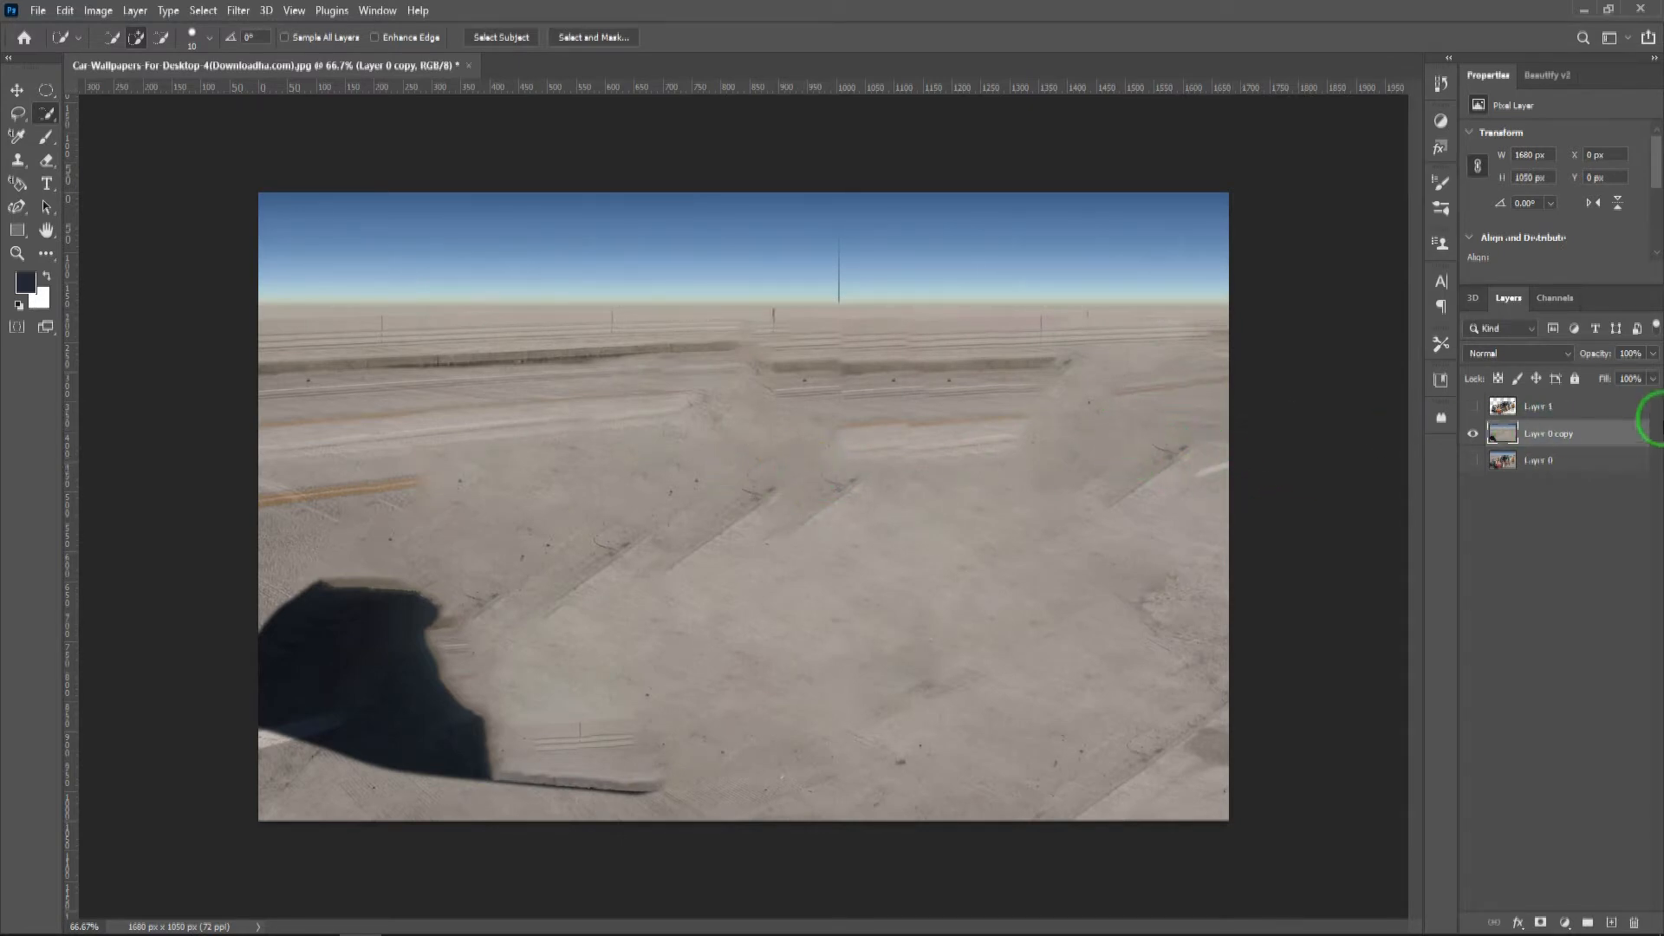
- Apply a Motion Blur with a 4° angle and a distance of 131 pixels to the background on Layer 0 copy
left_click(234, 12)
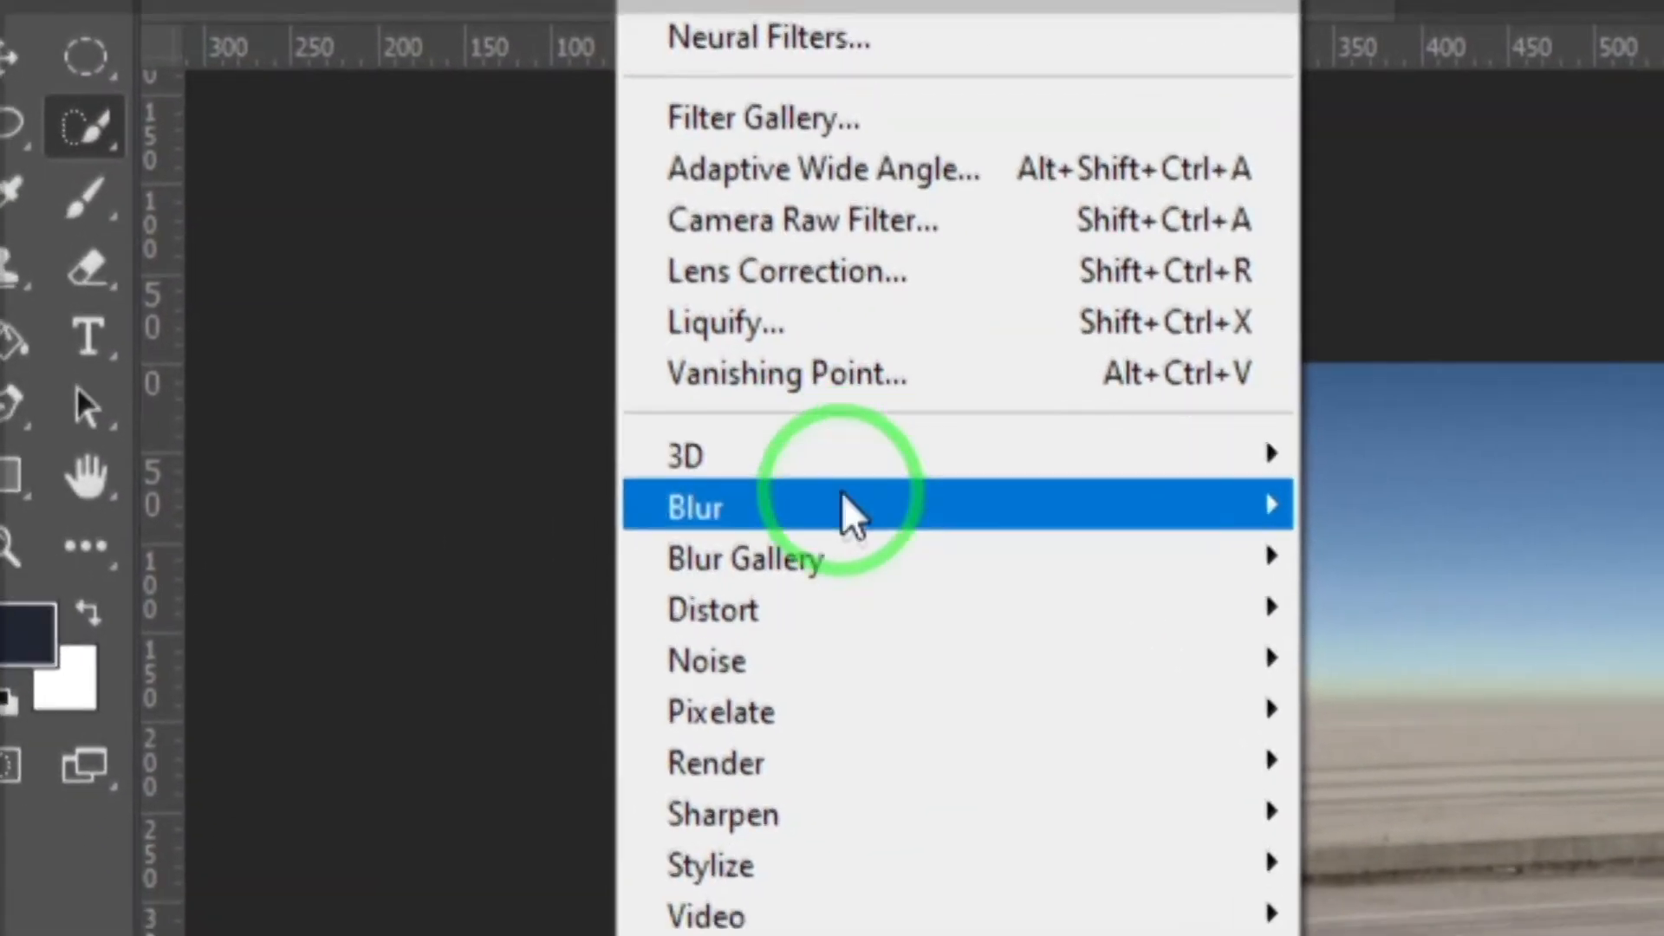
mouse_move(845, 505)
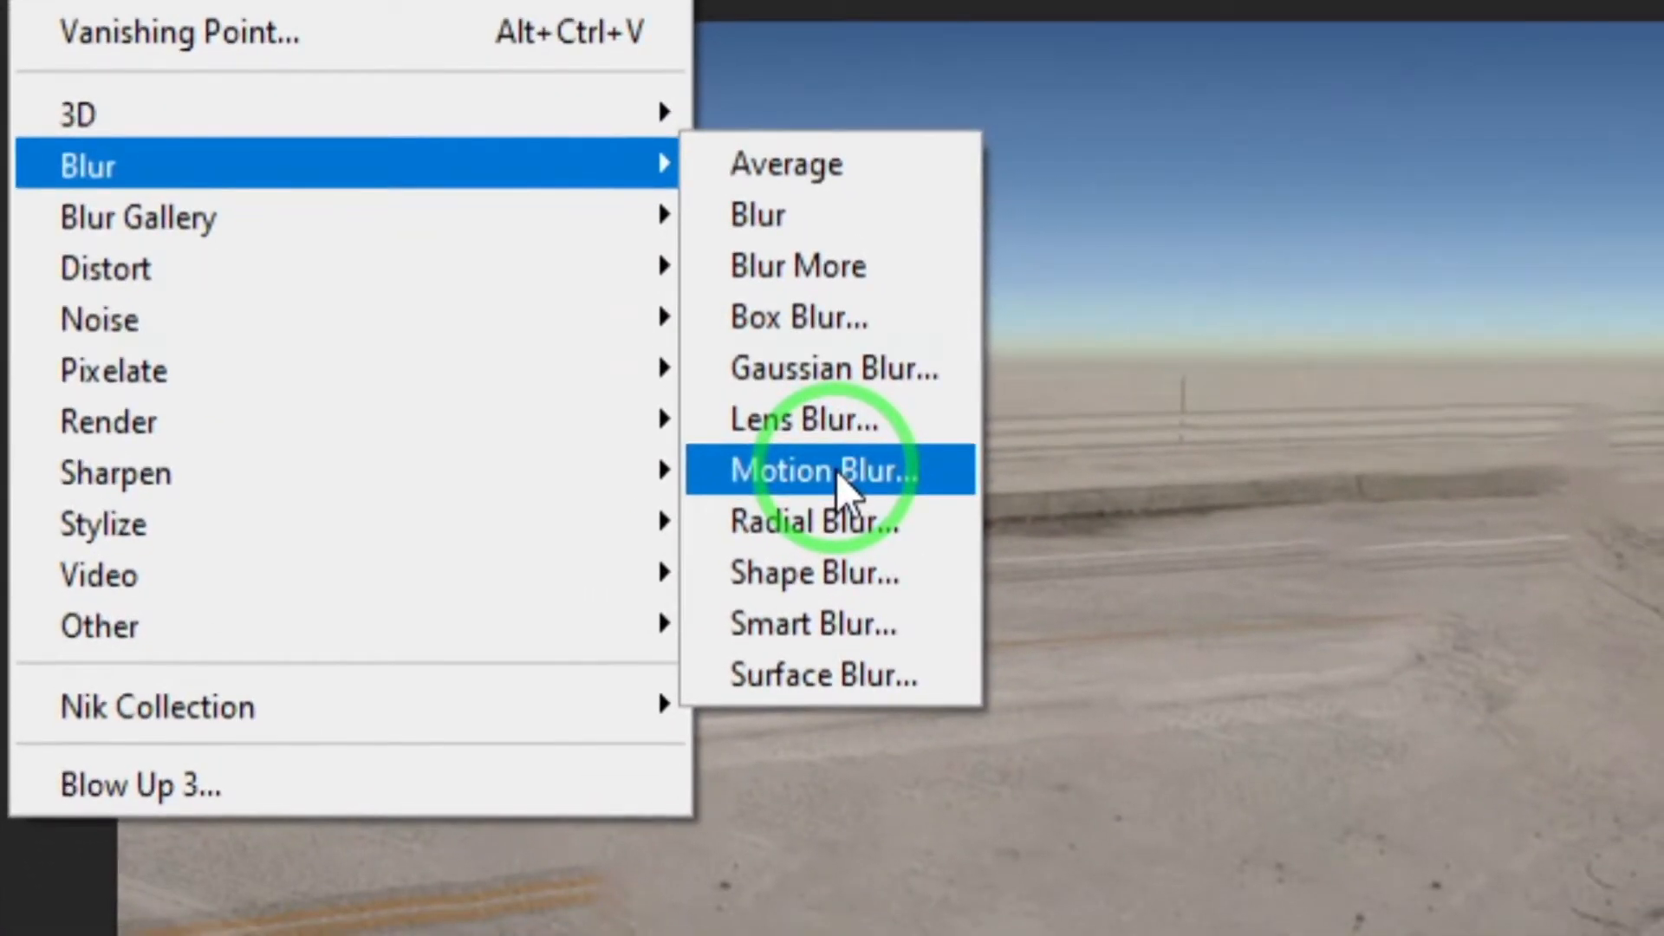
left_click(836, 469)
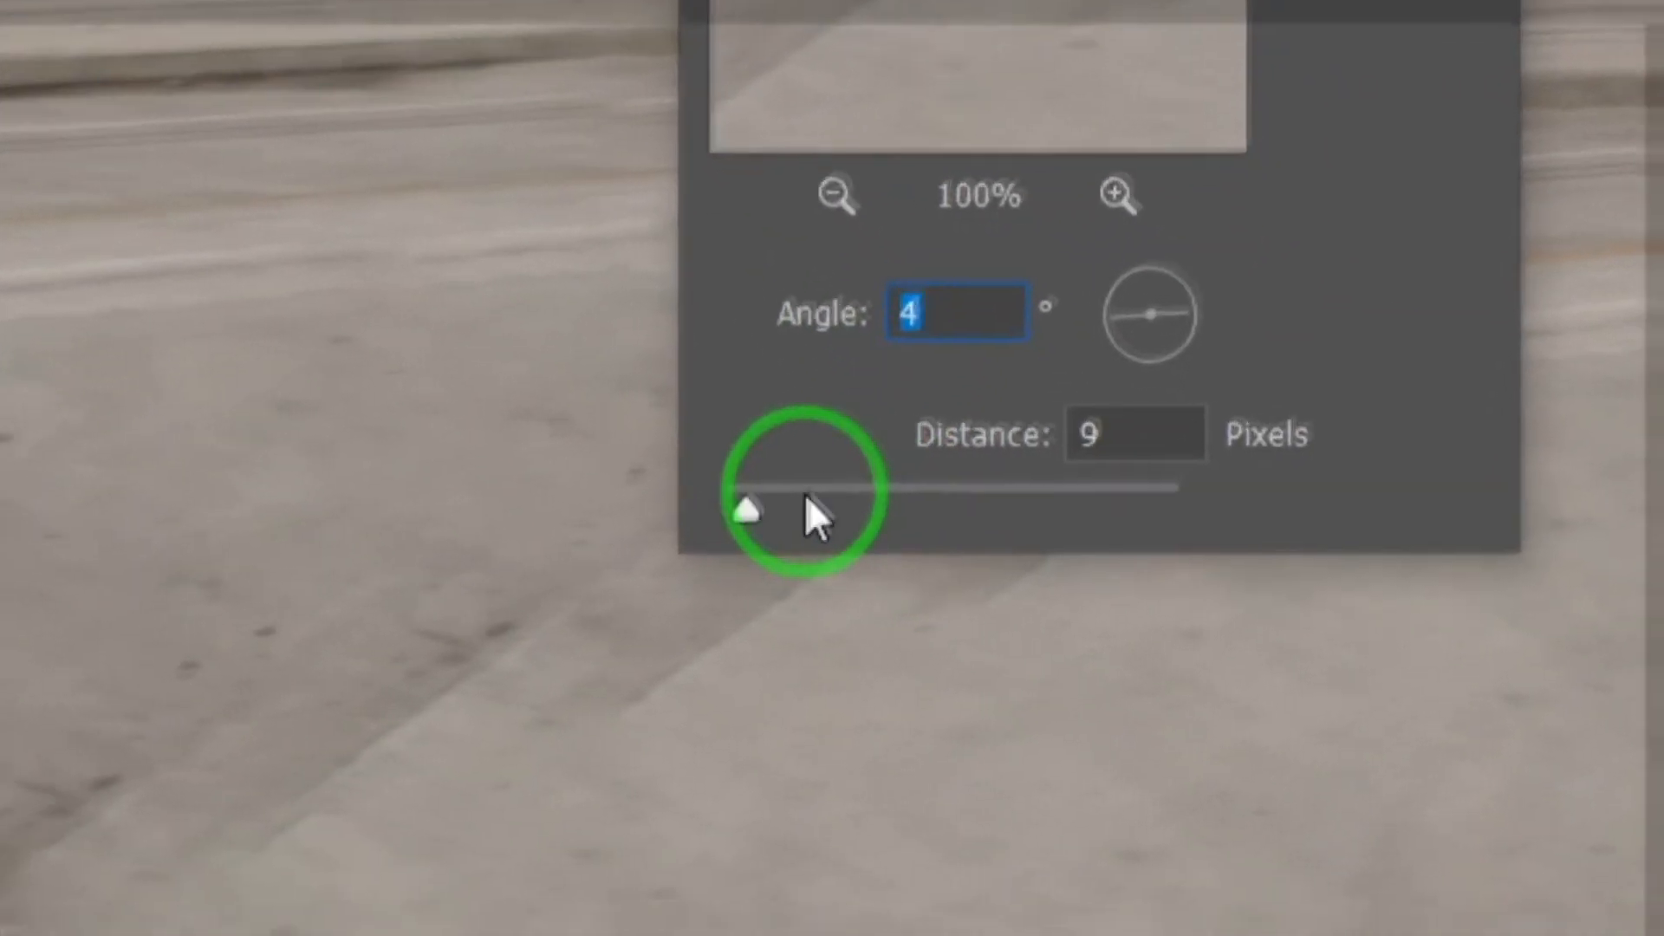
left_click(749, 509)
left_click_drag(835, 469, 893, 463)
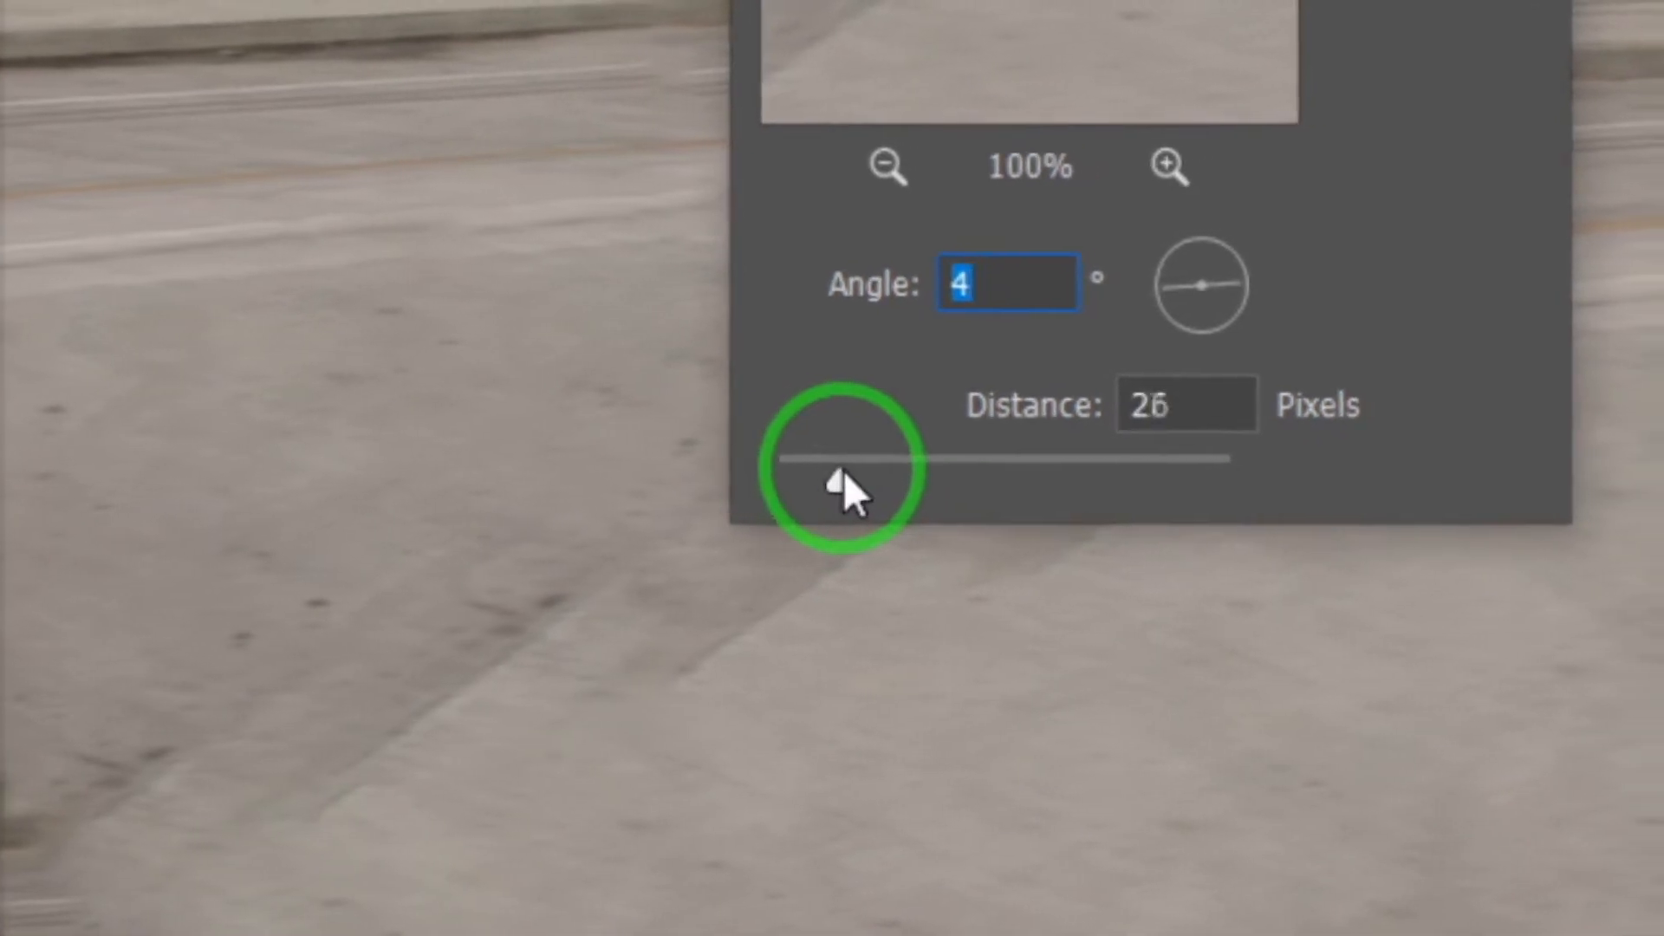
key("Tab")
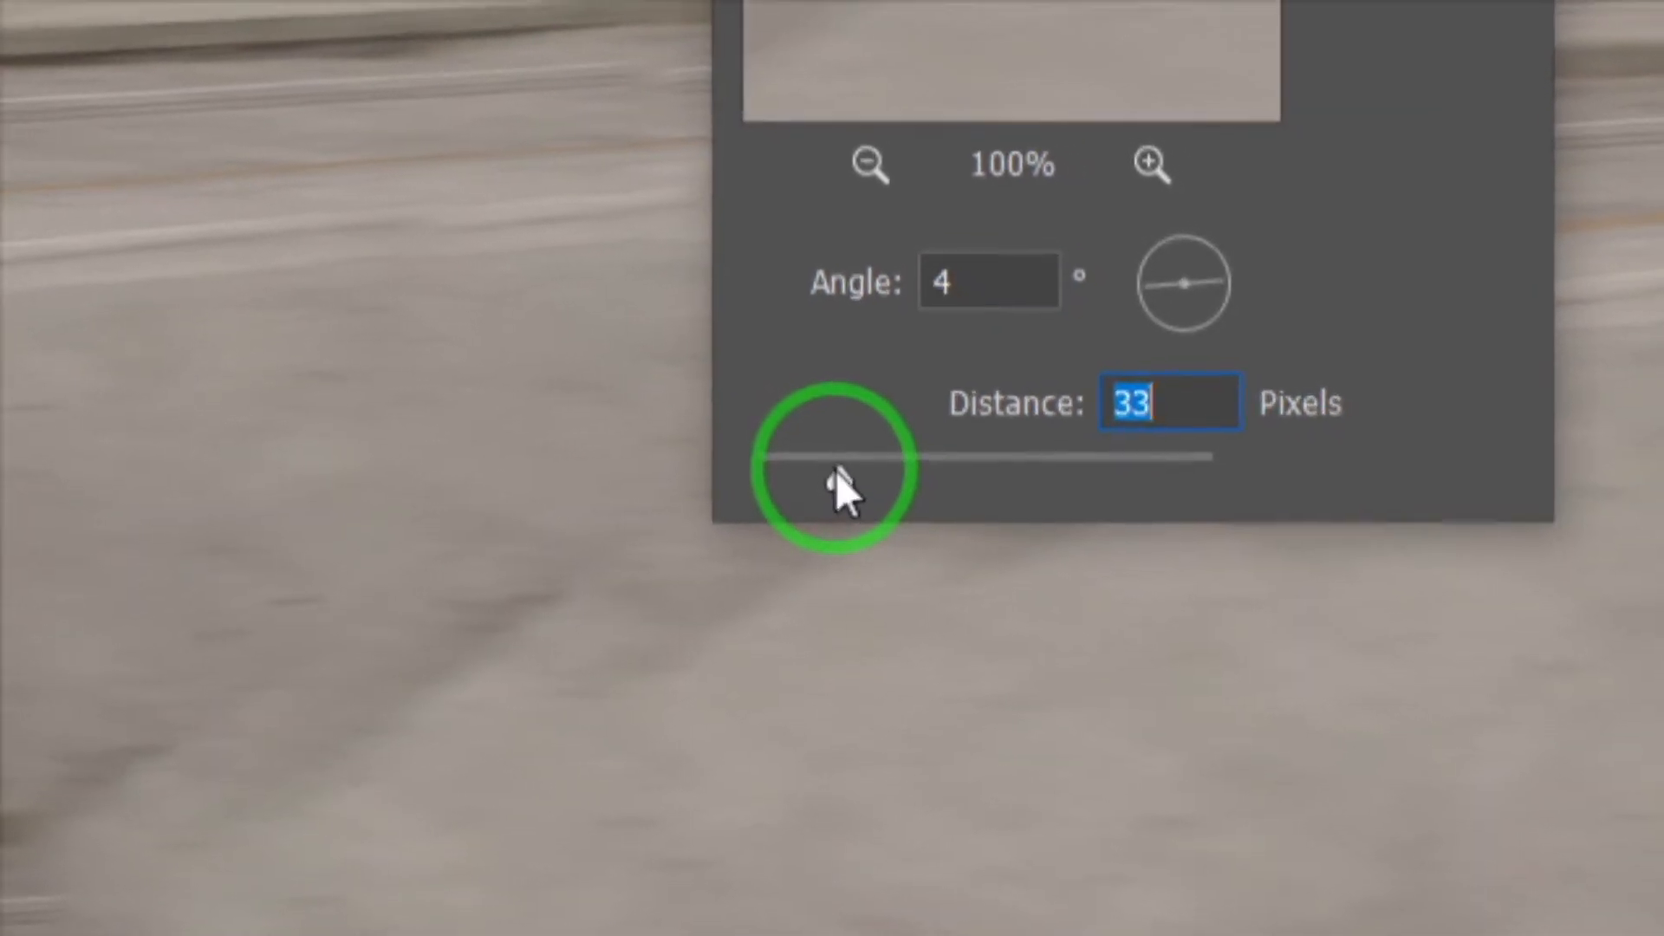
left_click_drag(836, 475, 891, 470)
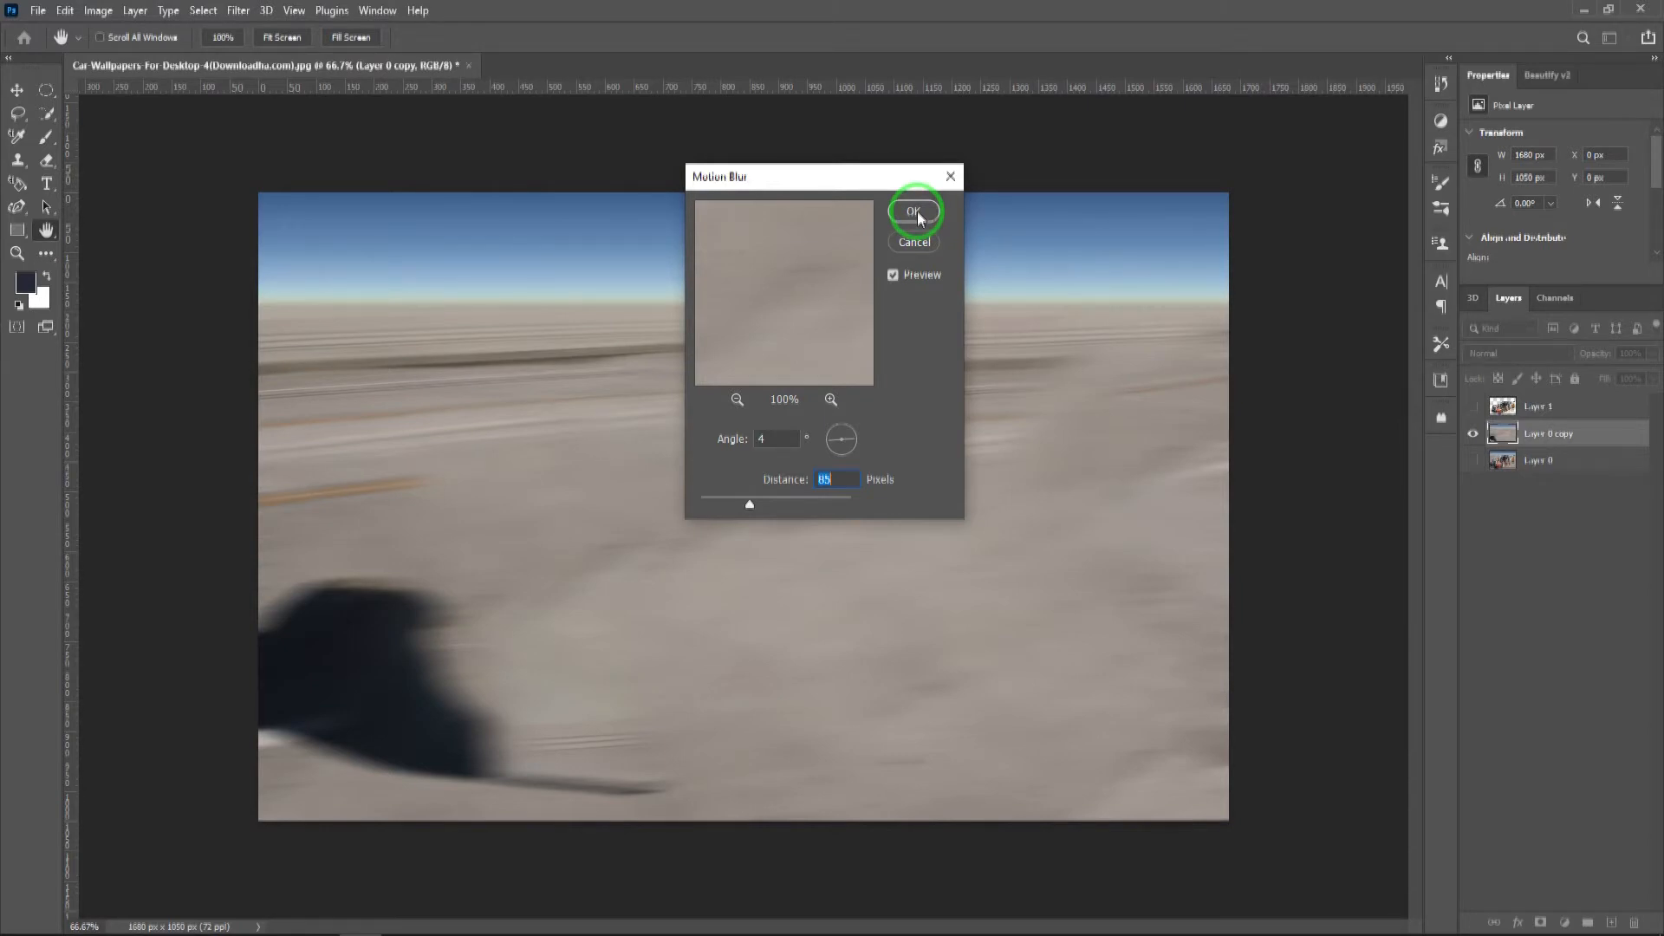
left_click_drag(749, 505, 761, 508)
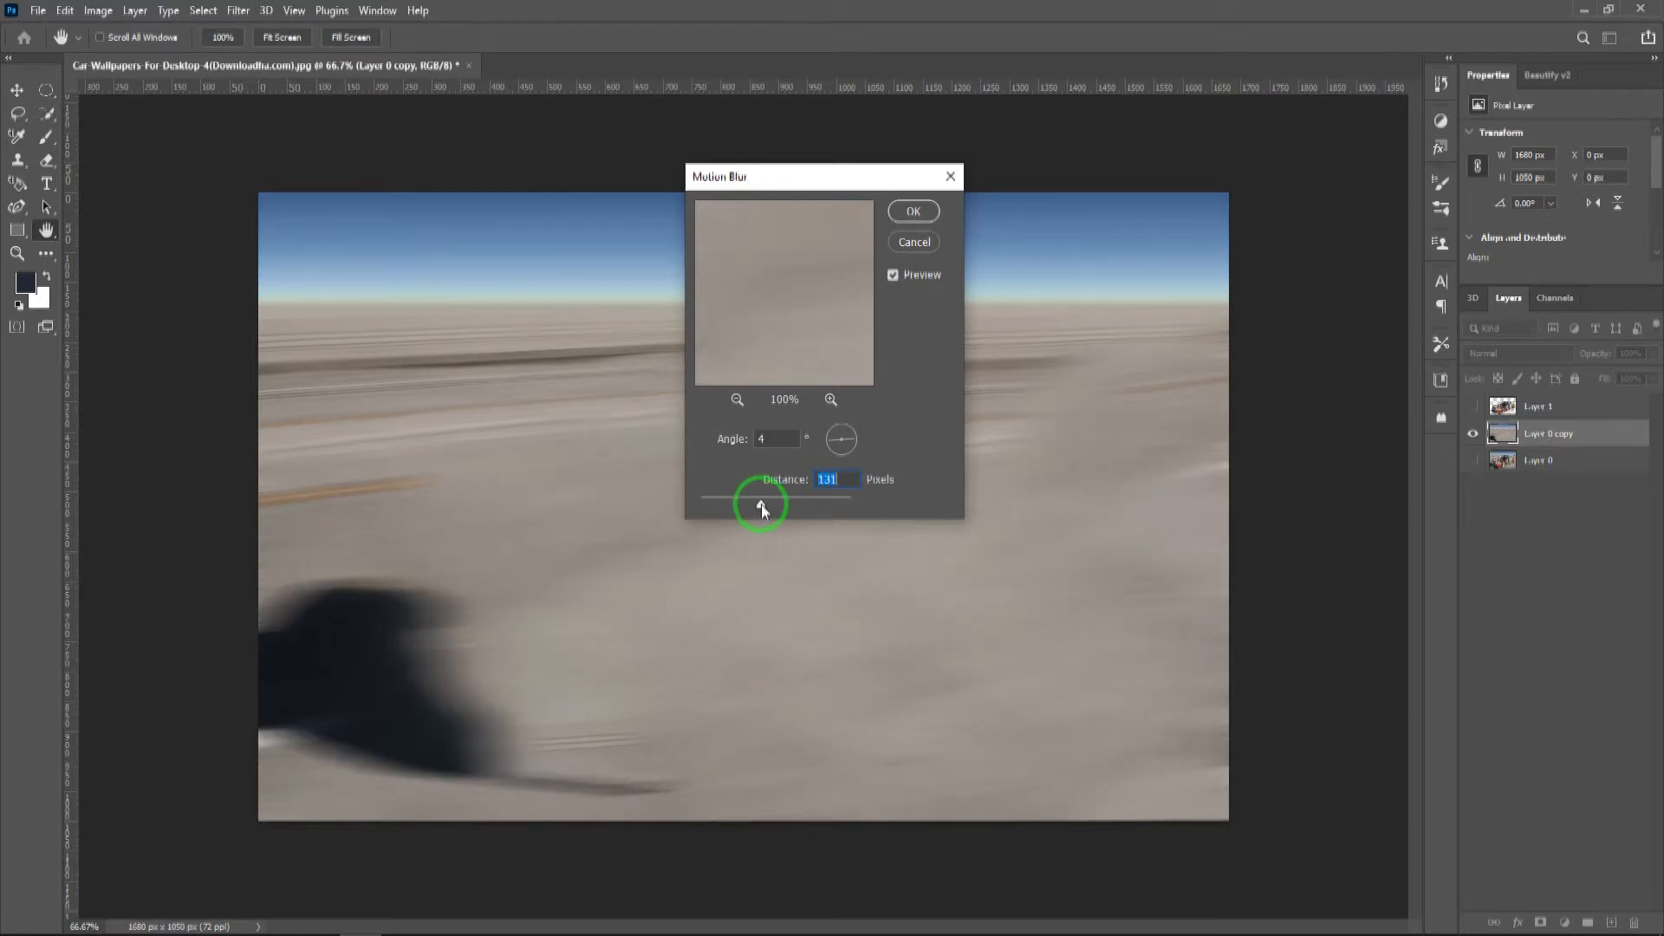
left_click(912, 212)
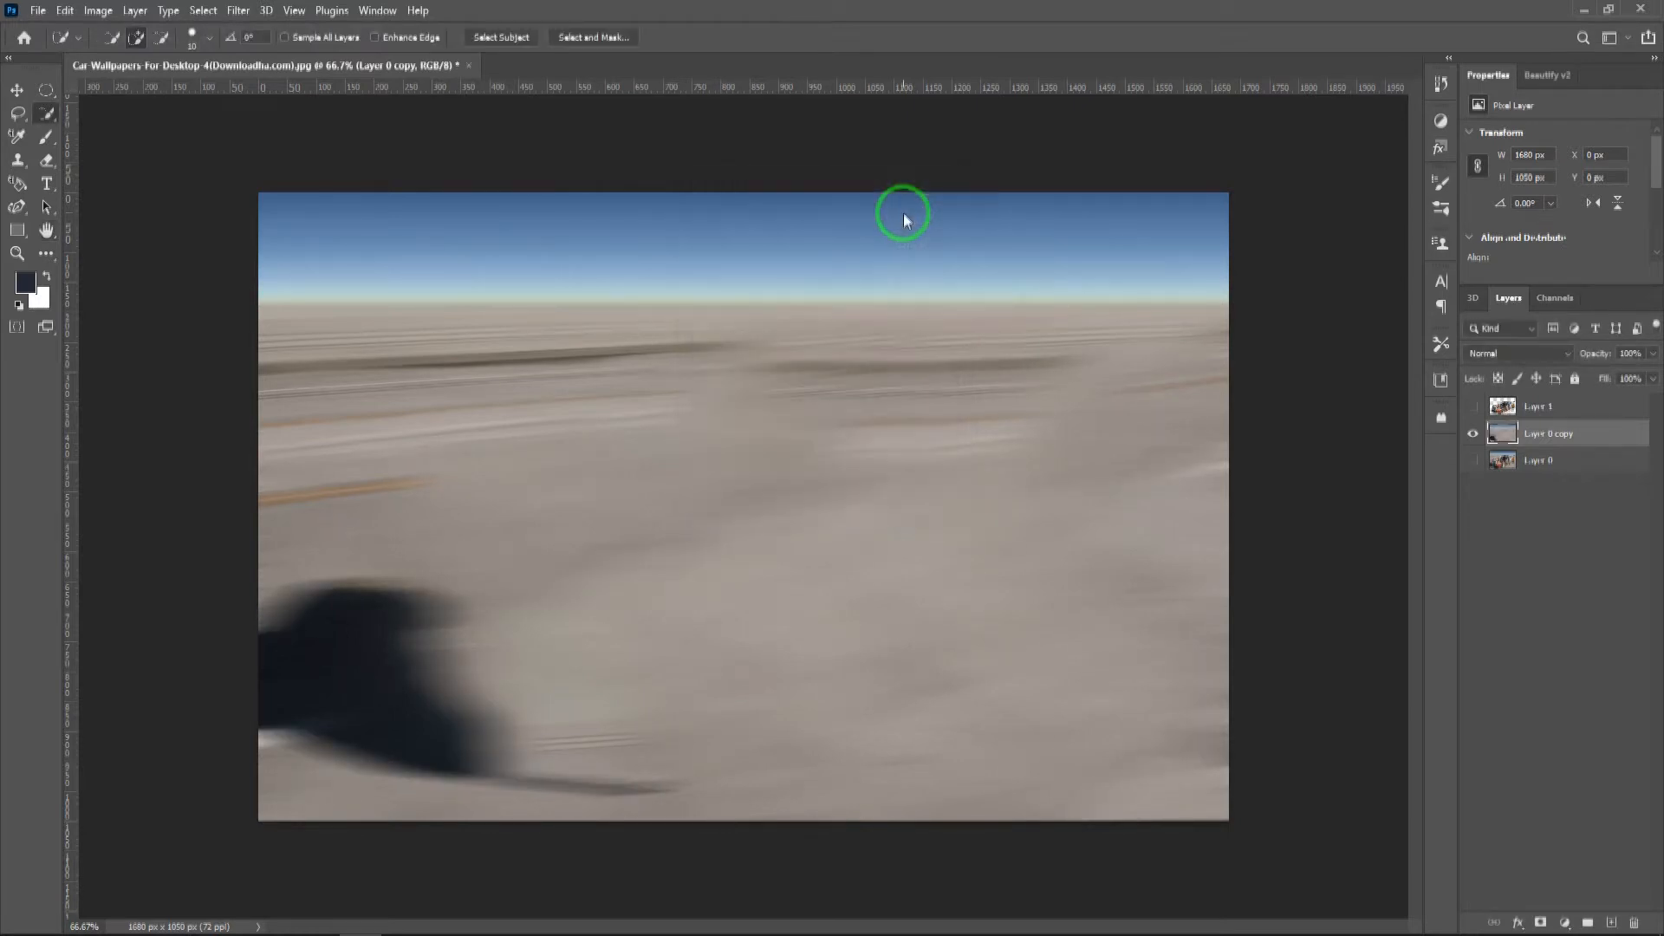
- Show the cut-out car on Layer 1, make that layer active and start the Spin Blur filter on it
left_click(1473, 408)
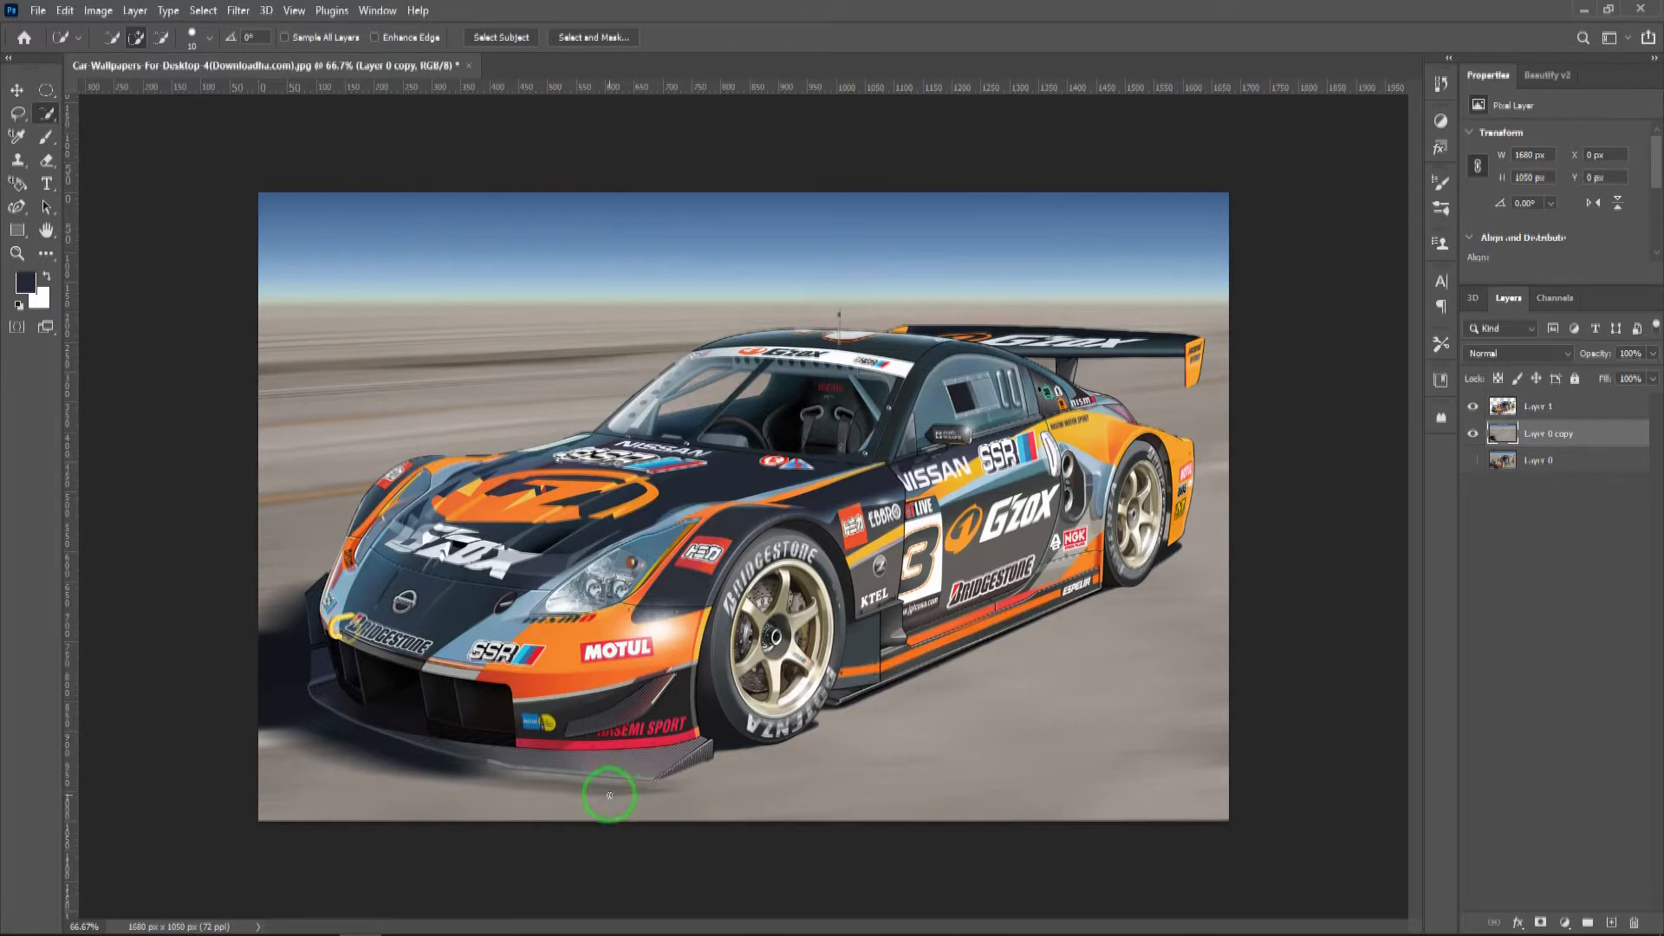
left_click(1575, 409)
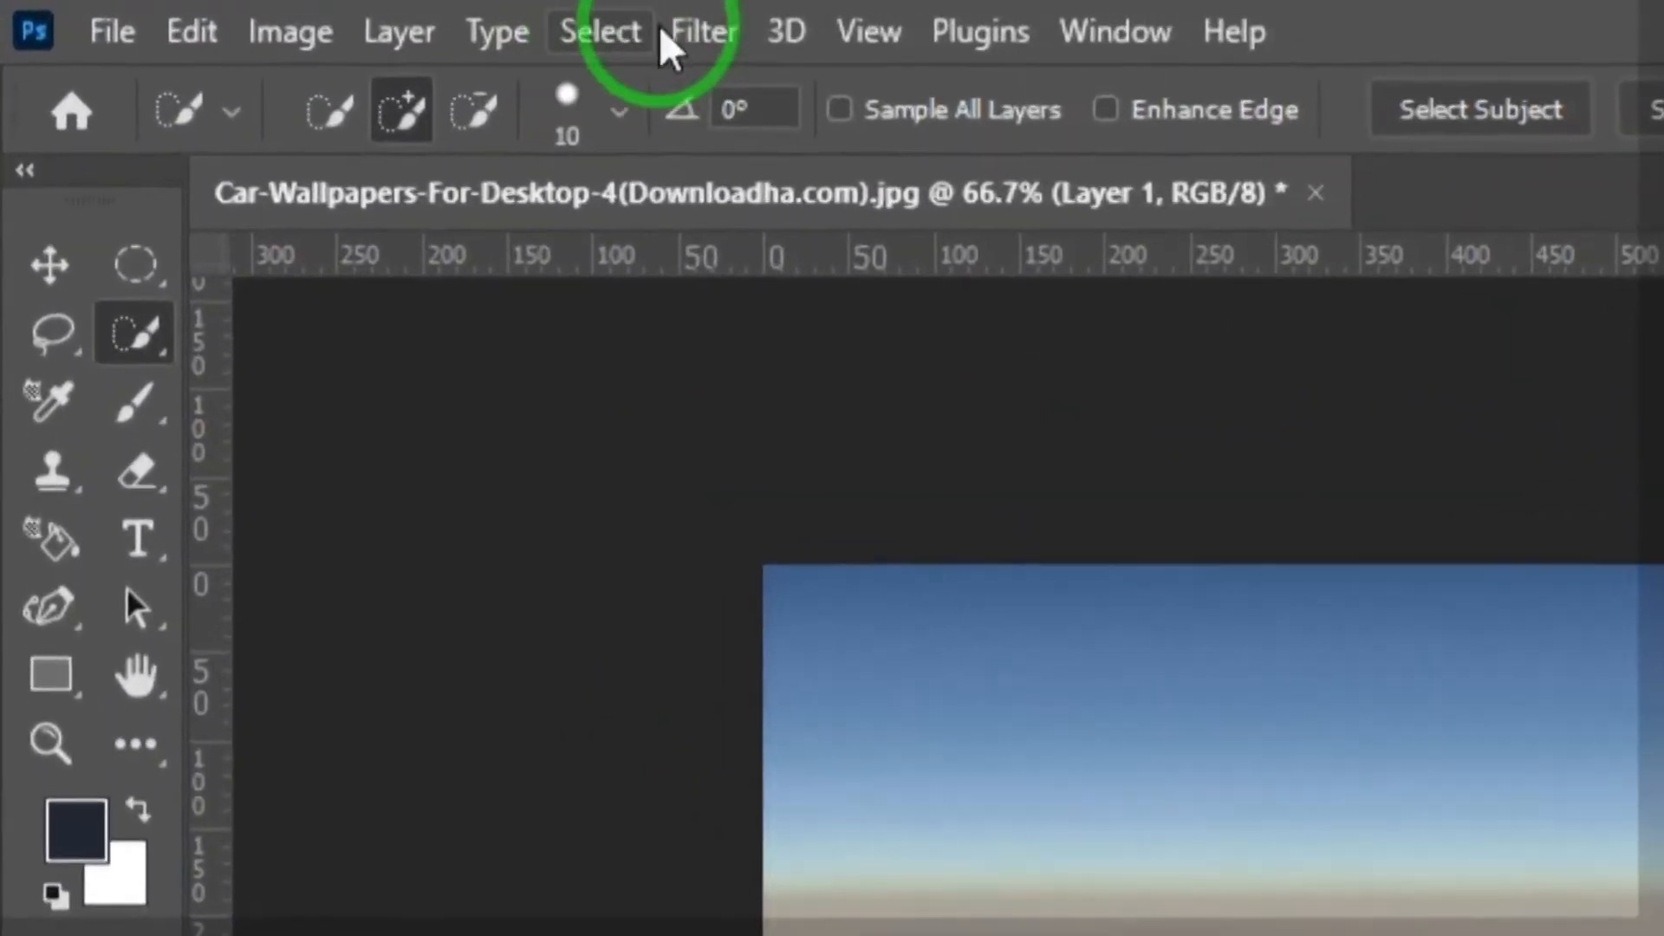
left_click(706, 33)
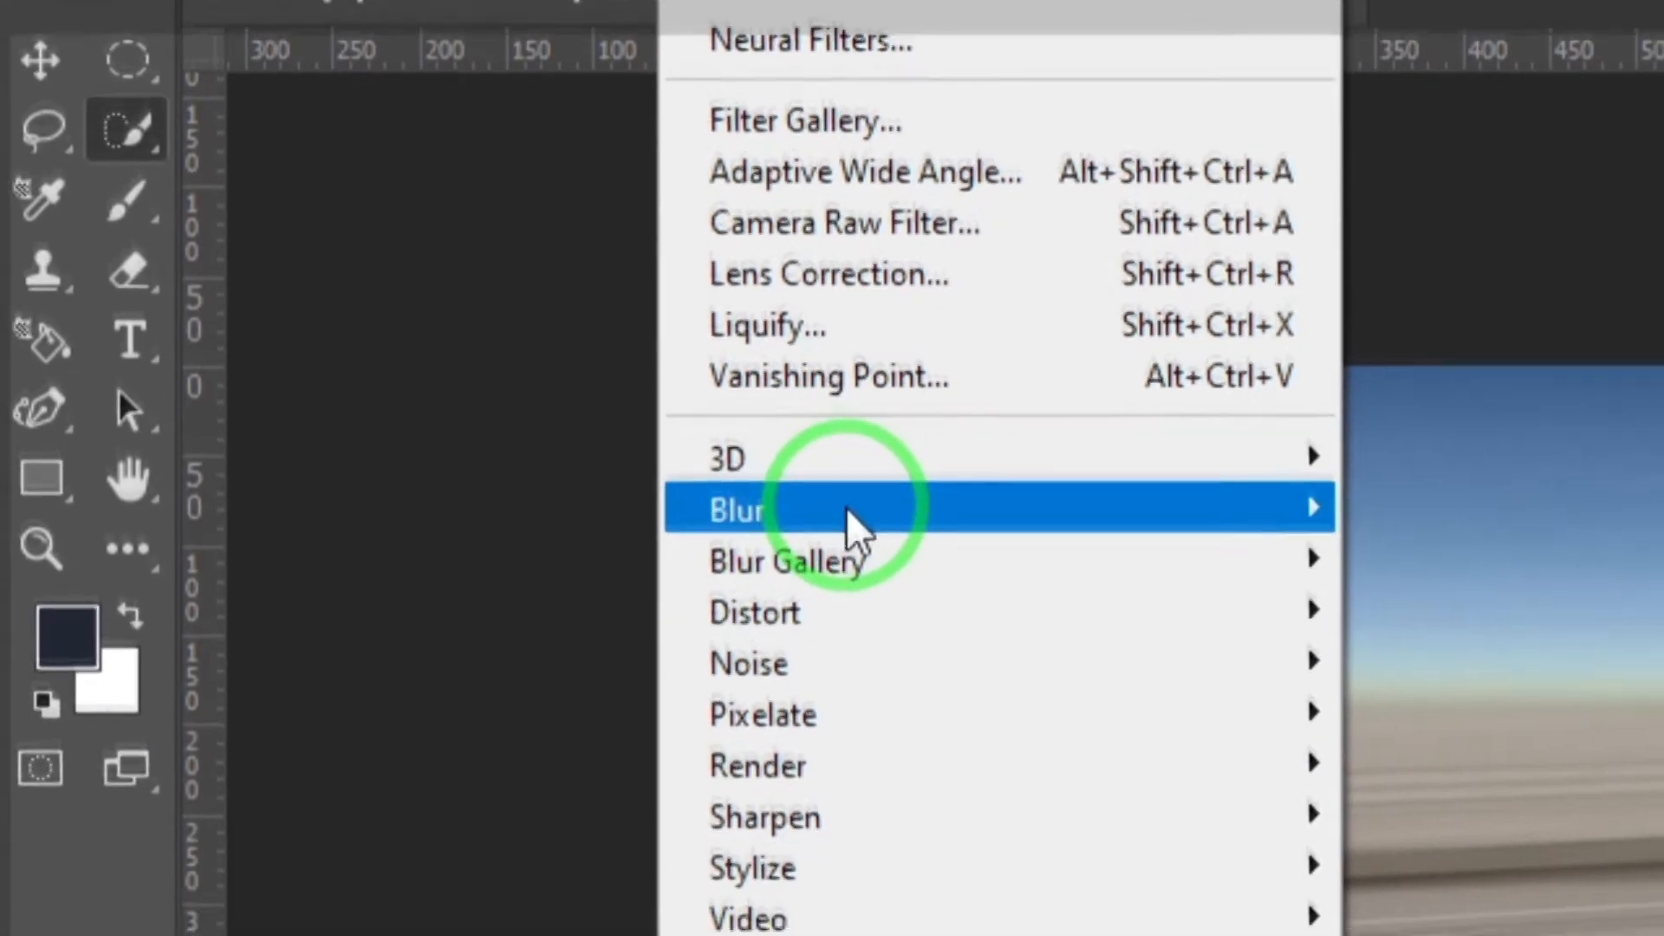
mouse_move(856, 715)
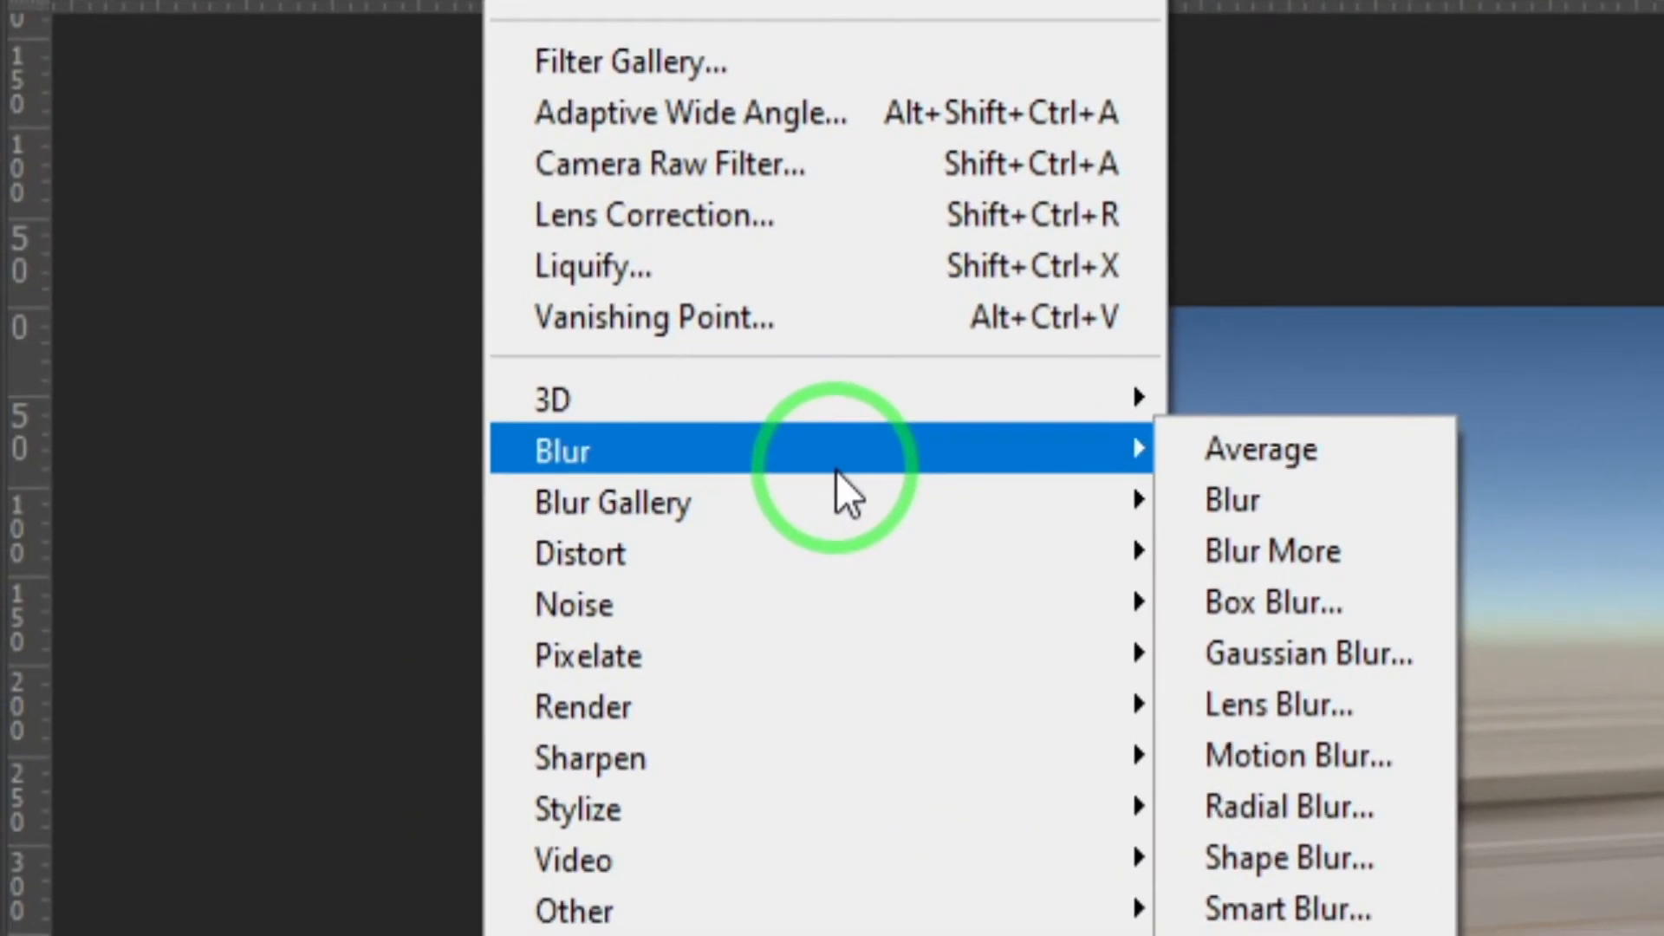
mouse_move(827, 507)
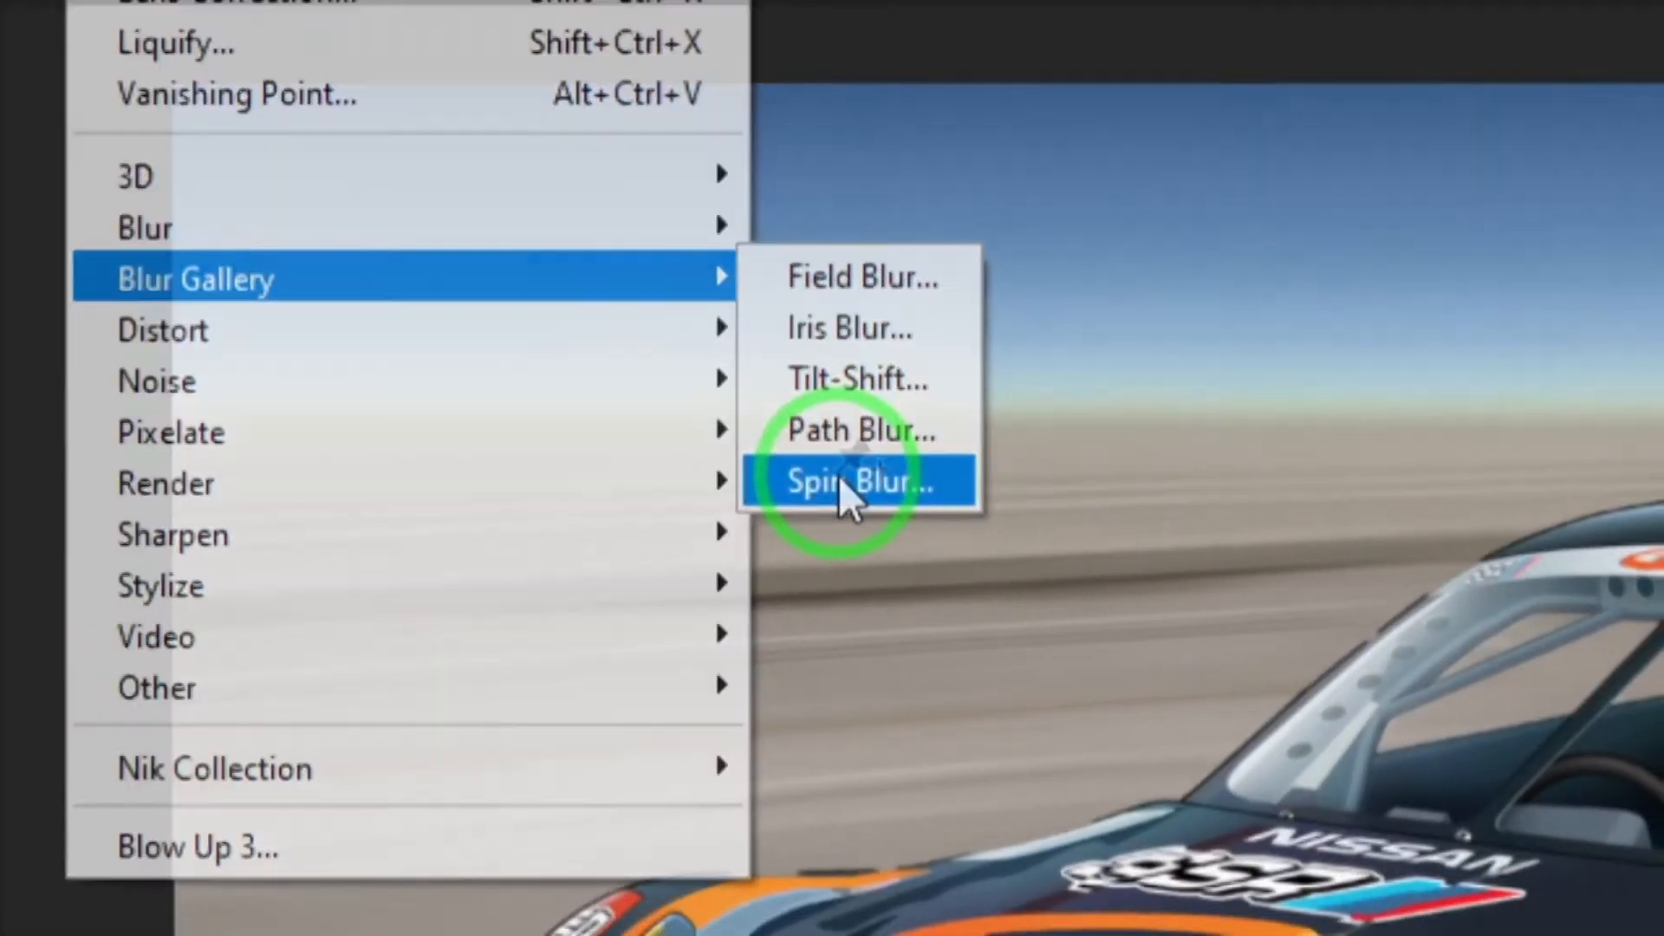
left_click(884, 596)
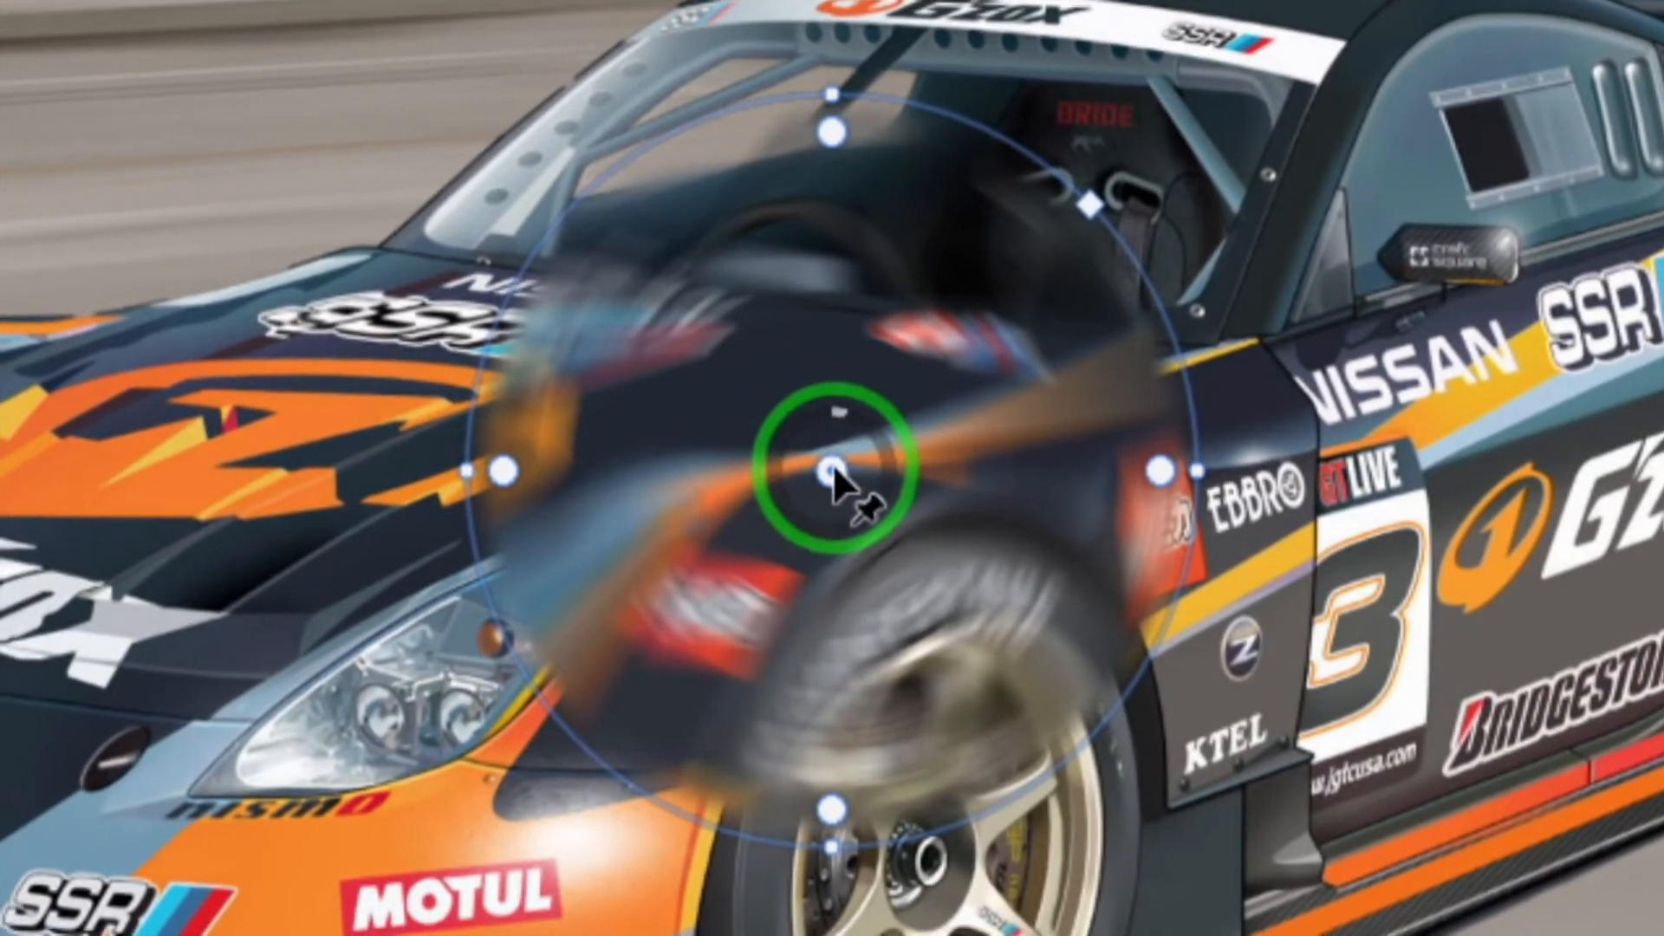
- Centre the spin blur on the front wheel's hub and reshape its boundary into a narrow tilted ellipse following the tire
left_click_drag(830, 479, 882, 574)
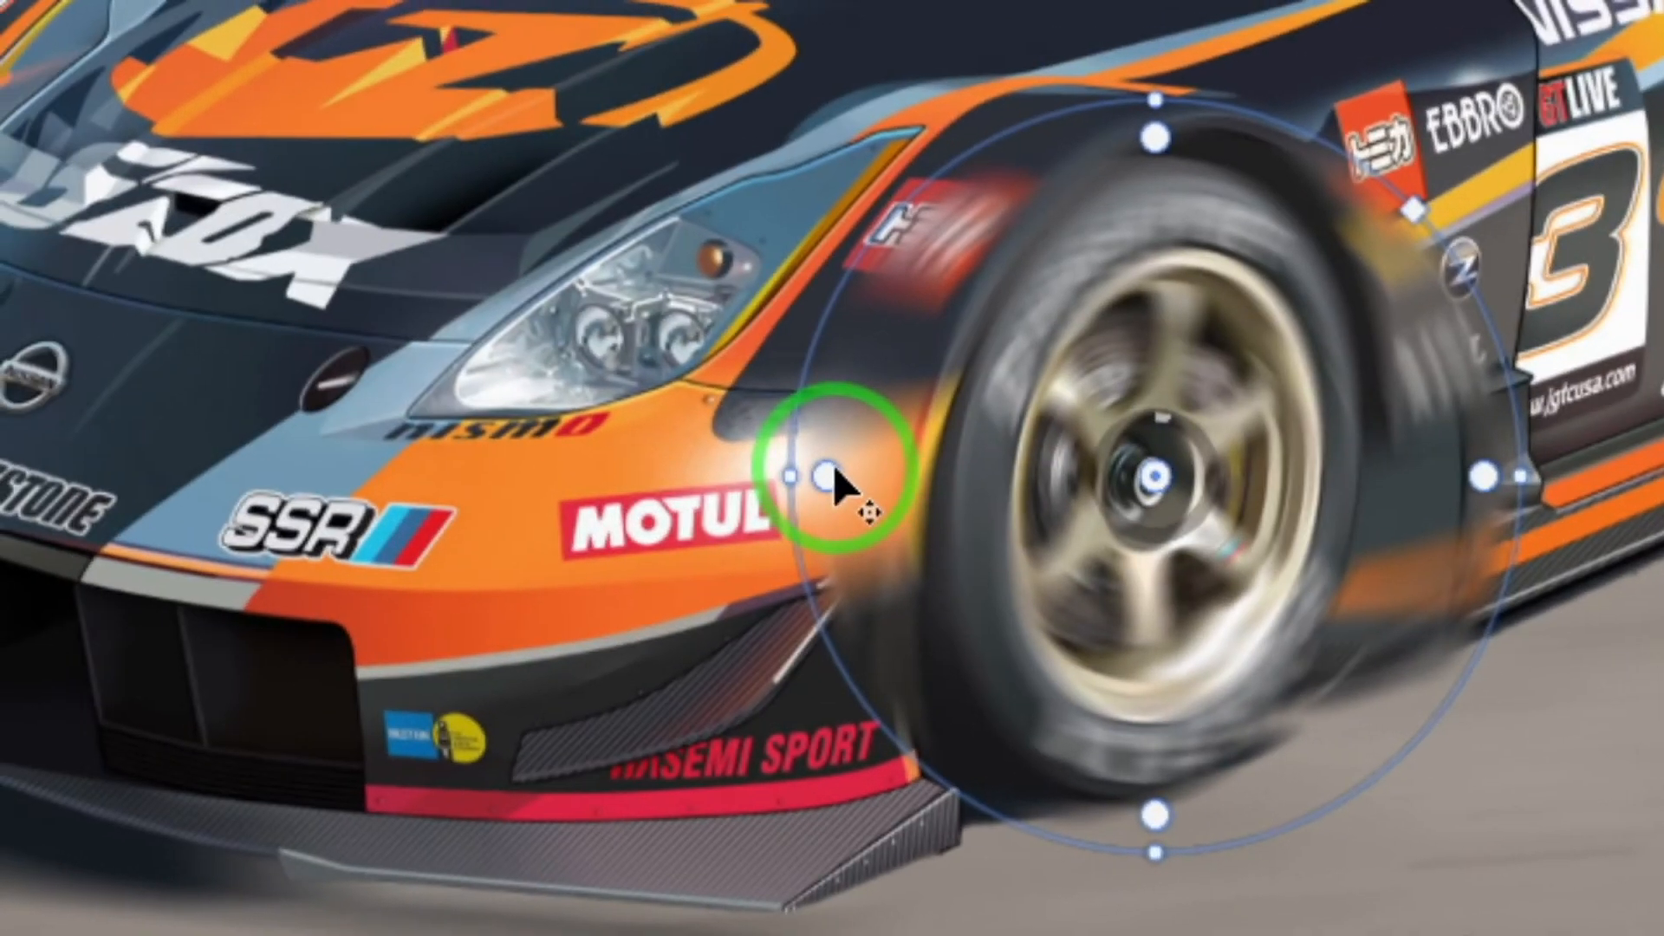
left_click_drag(834, 472, 879, 472)
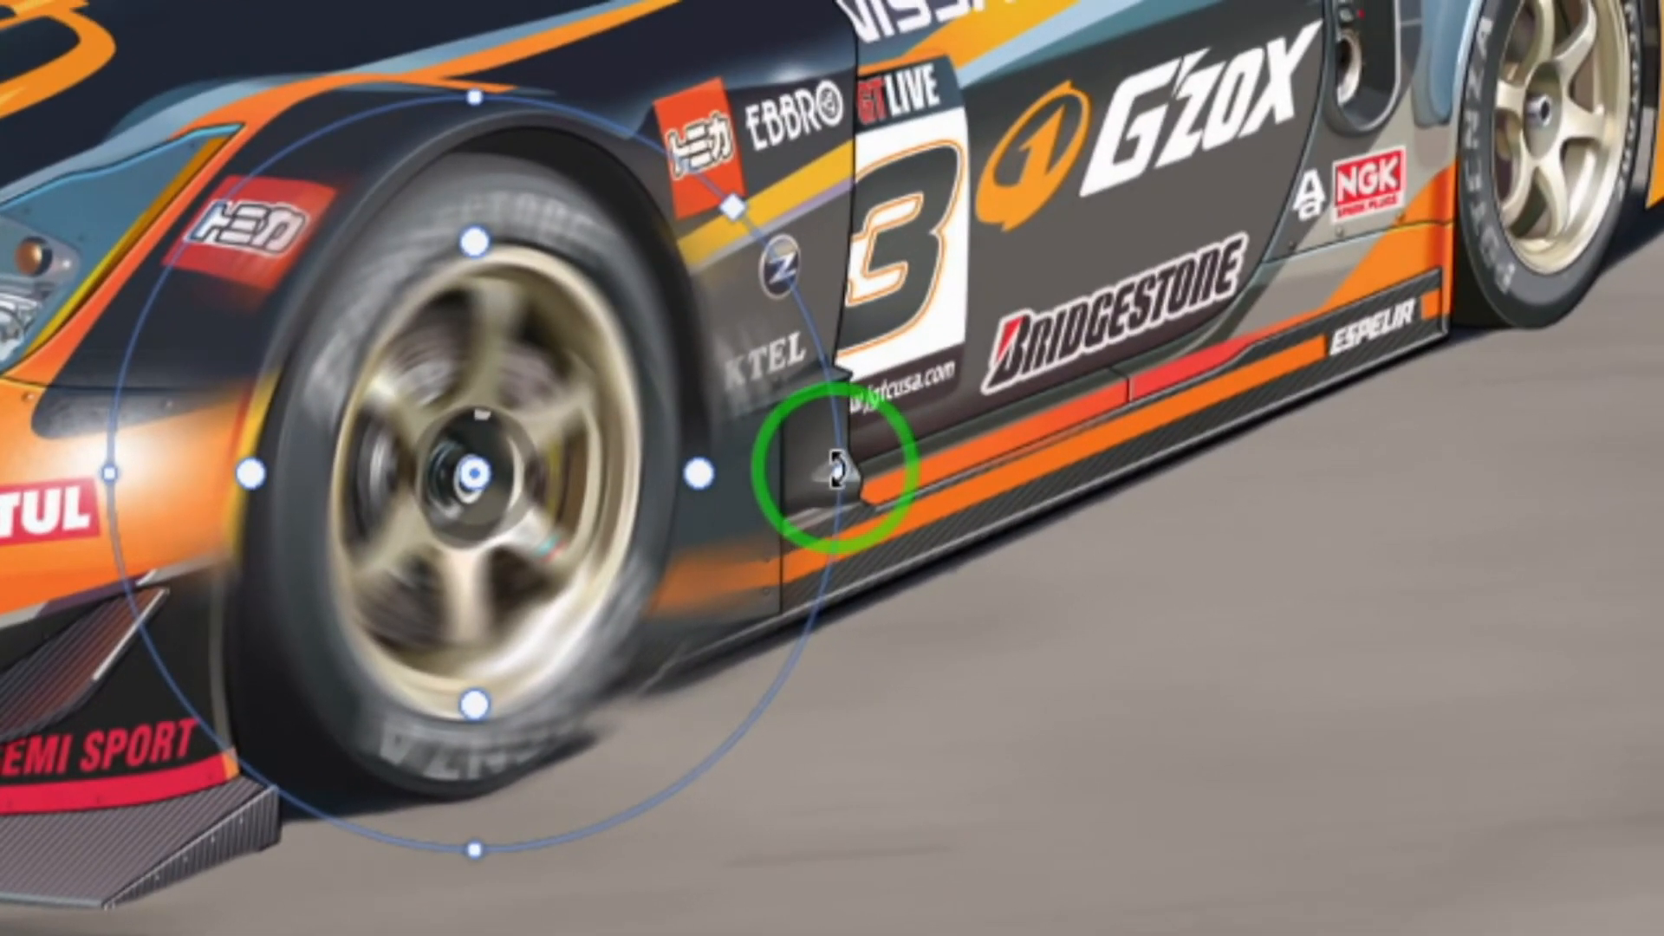
left_click_drag(889, 438, 824, 463)
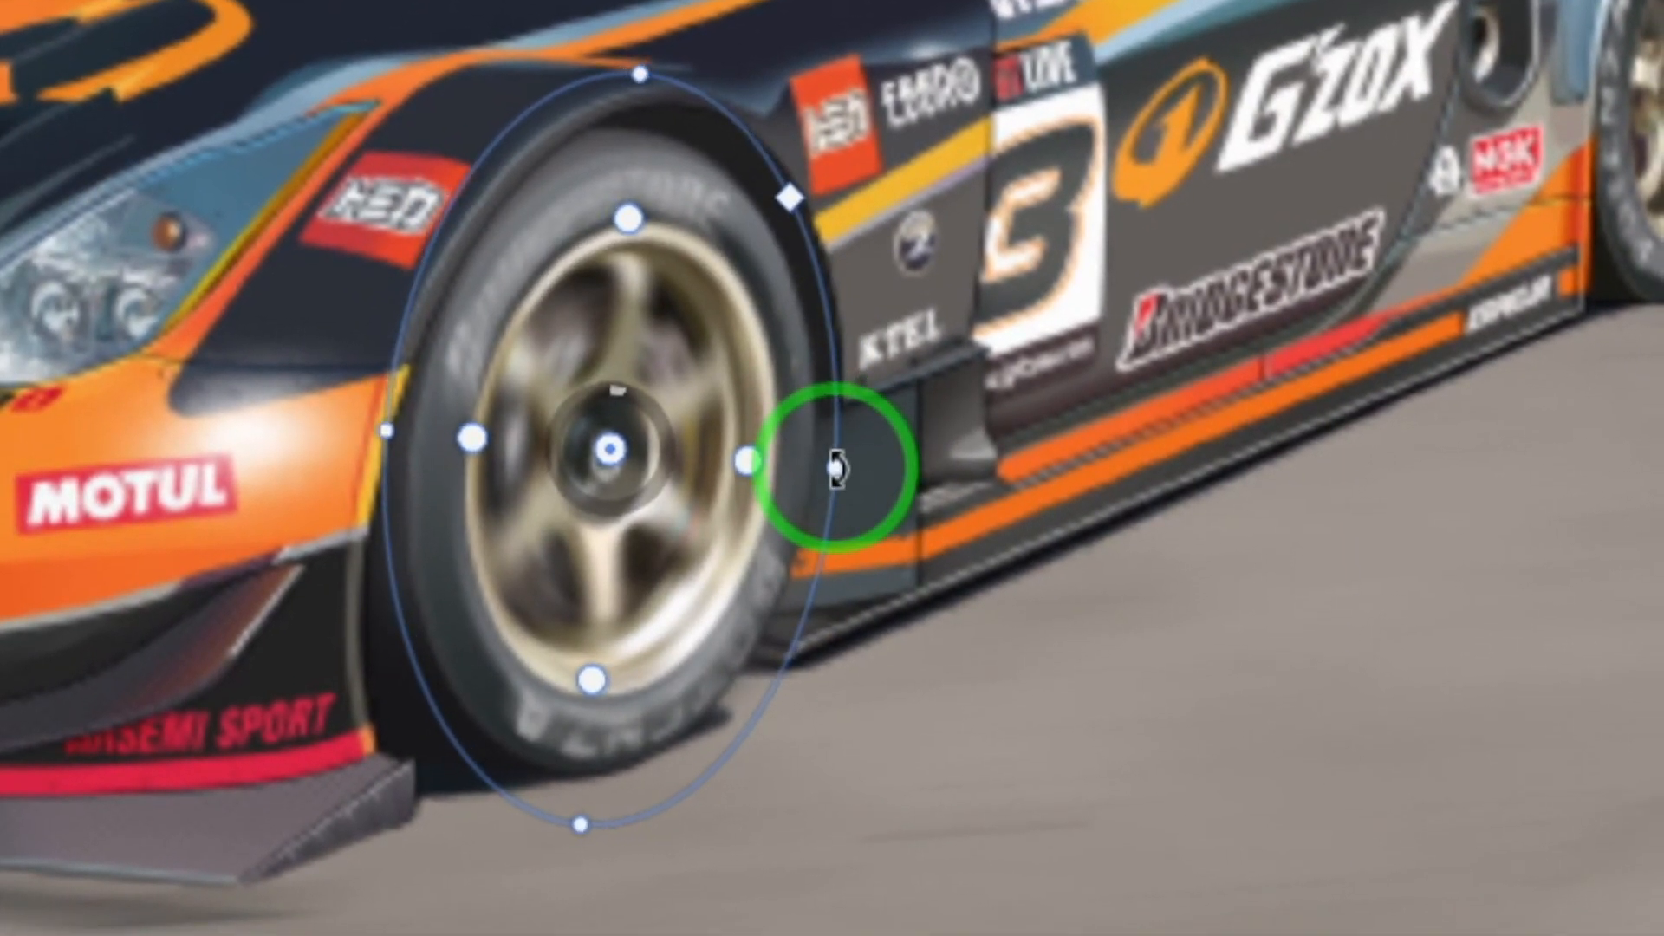
left_click_drag(835, 468, 833, 474)
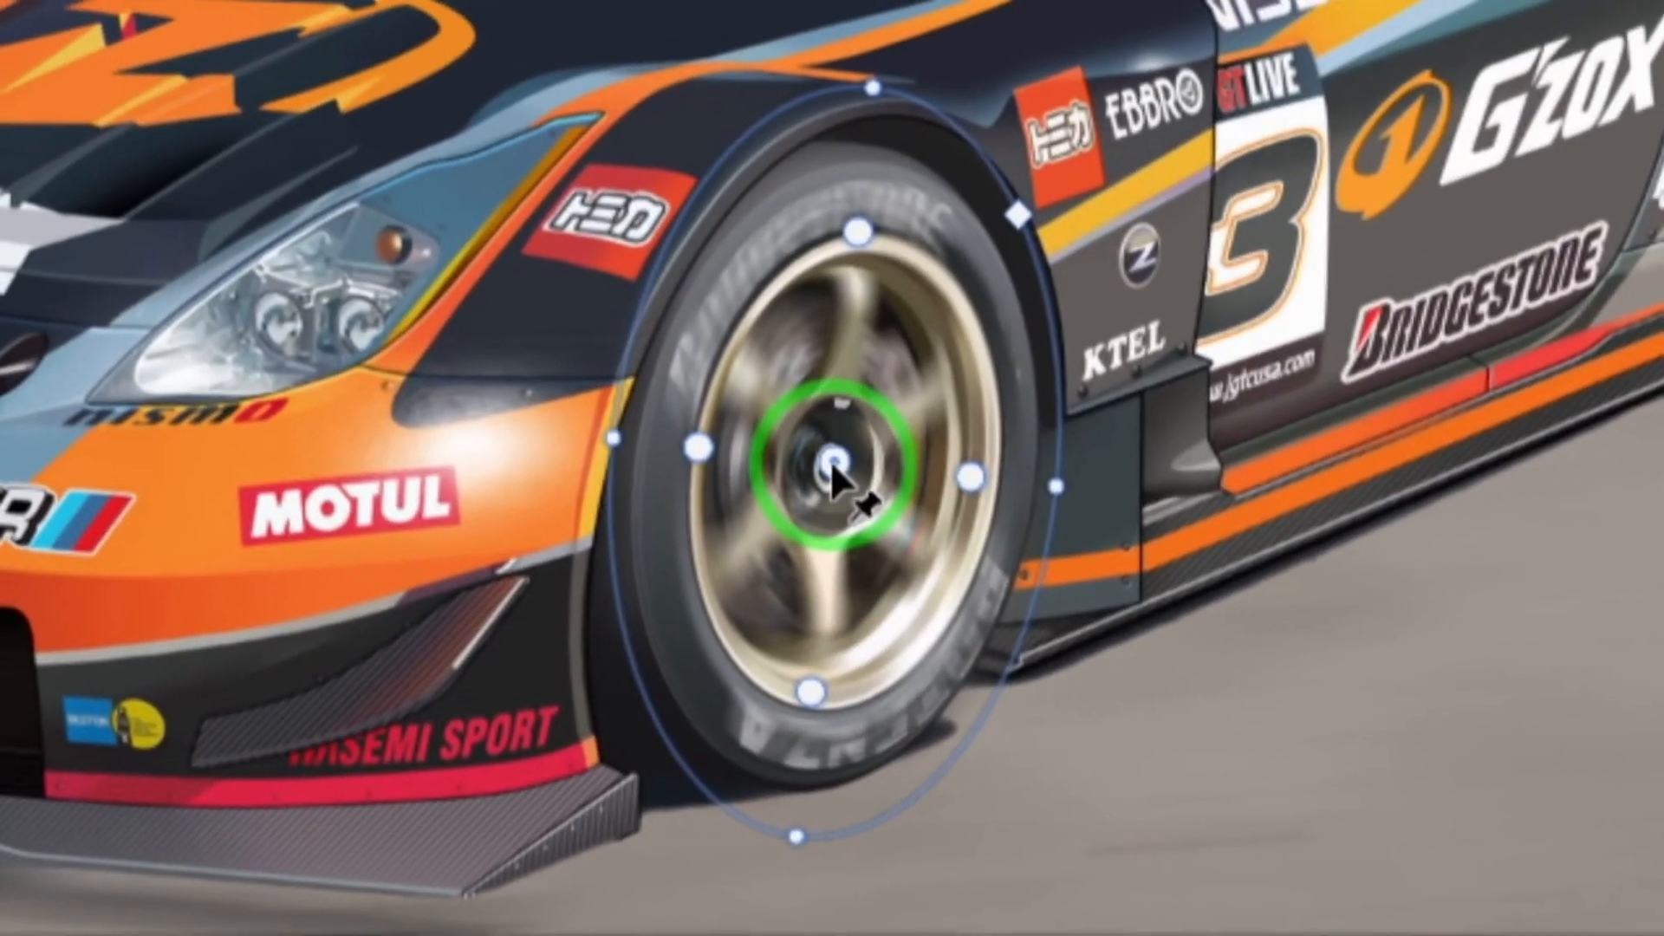
left_click_drag(832, 463, 827, 473)
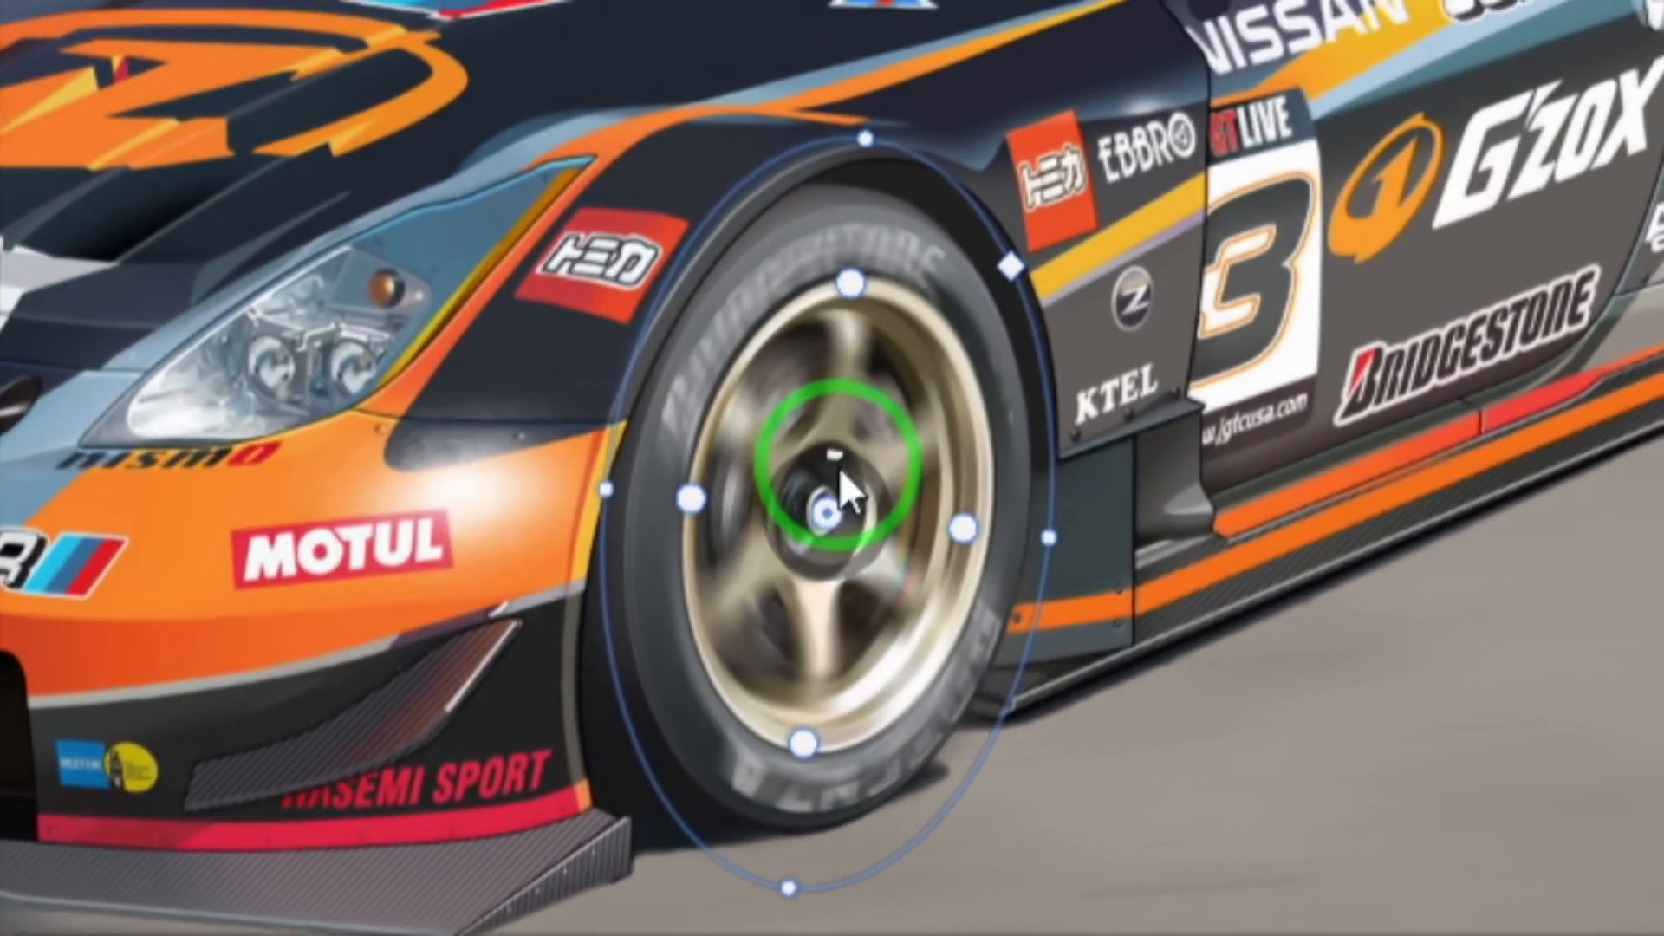
- Extend the full-strength blur area out to the front tire's edge and set the blur angle to about 25°
left_click_drag(838, 462, 835, 470)
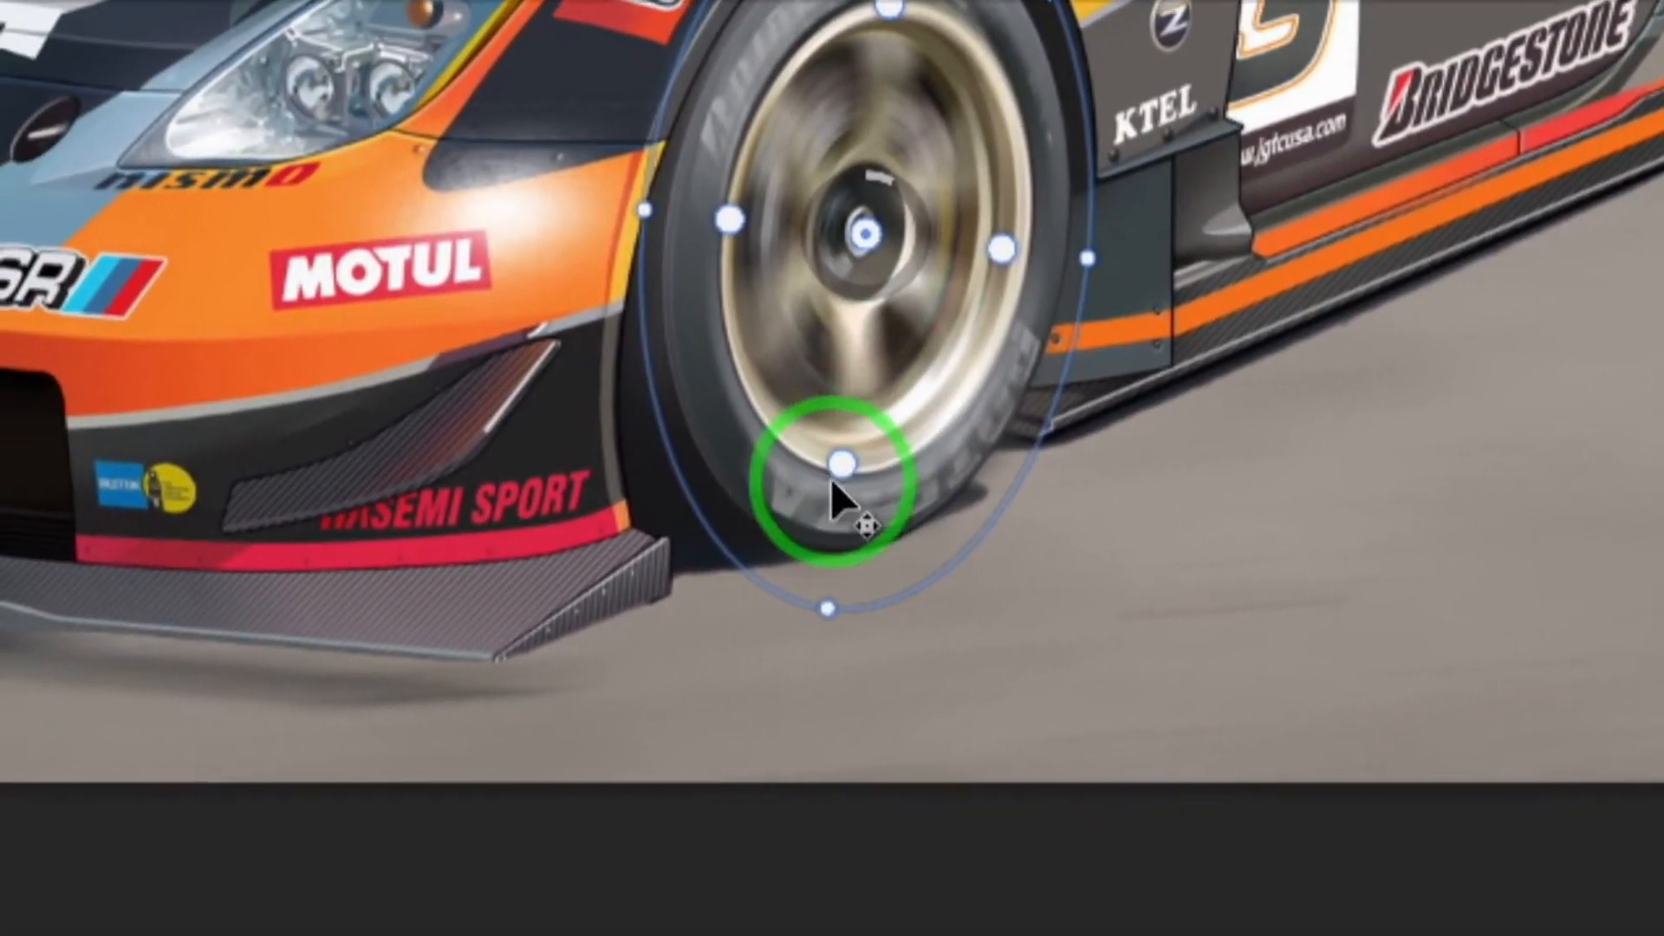
left_click_drag(752, 602, 736, 644)
left_click_drag(837, 485, 825, 504)
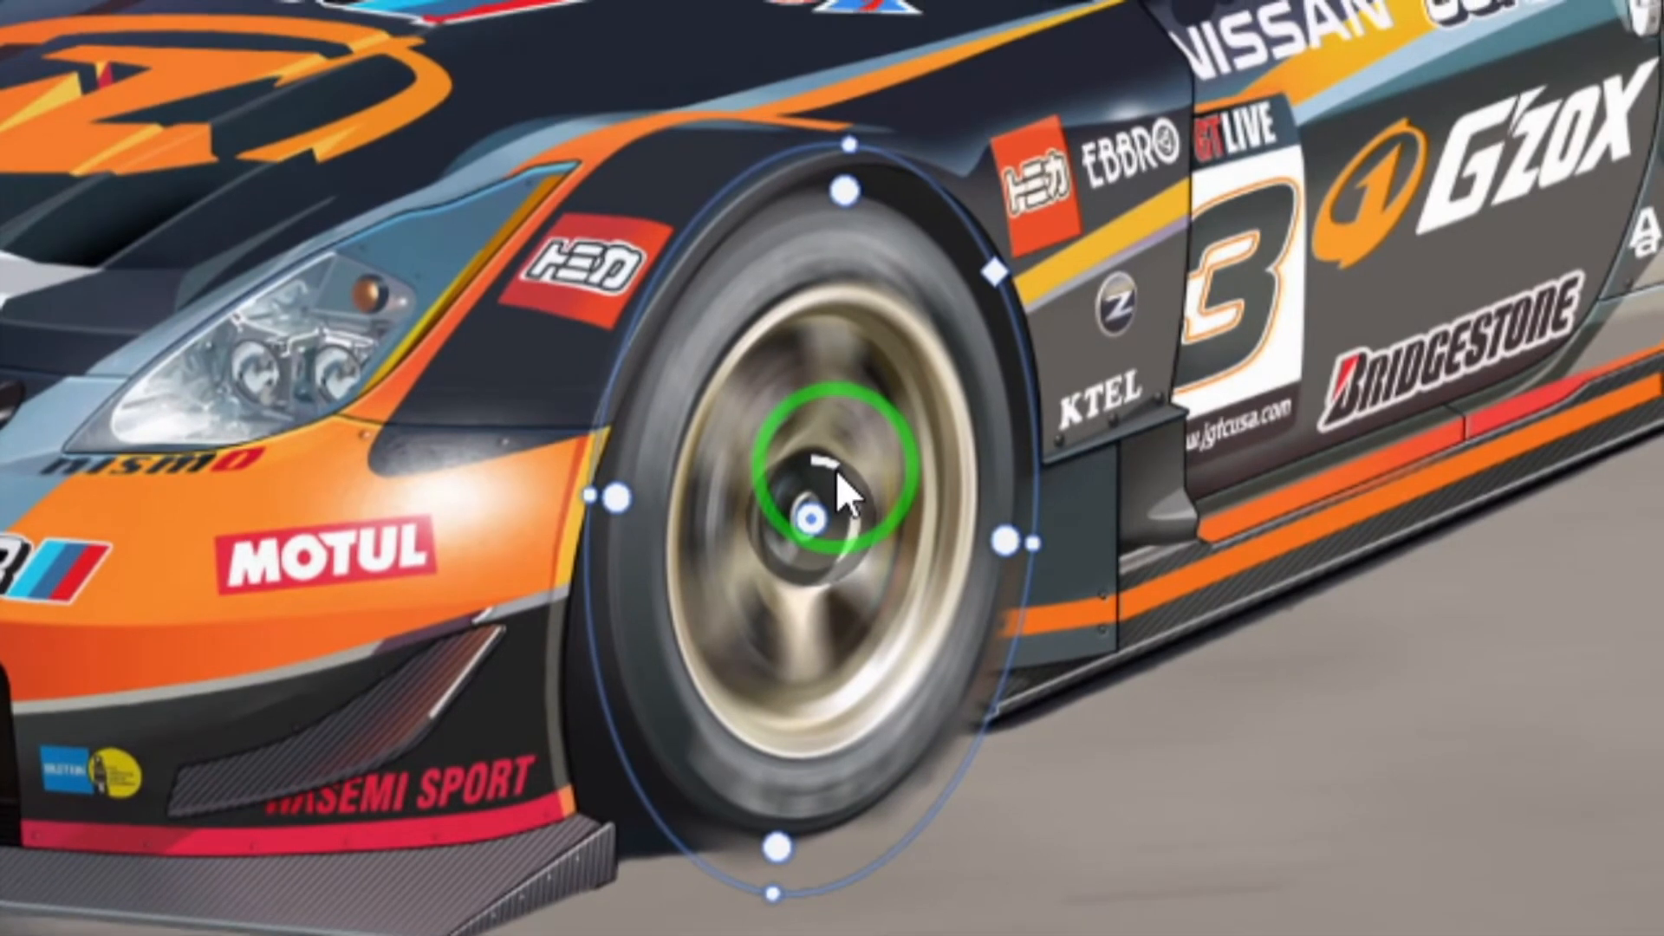
mouse_move(838, 474)
left_mouse_down()
mouse_move(845, 490)
mouse_move(836, 469)
left_mouse_up()
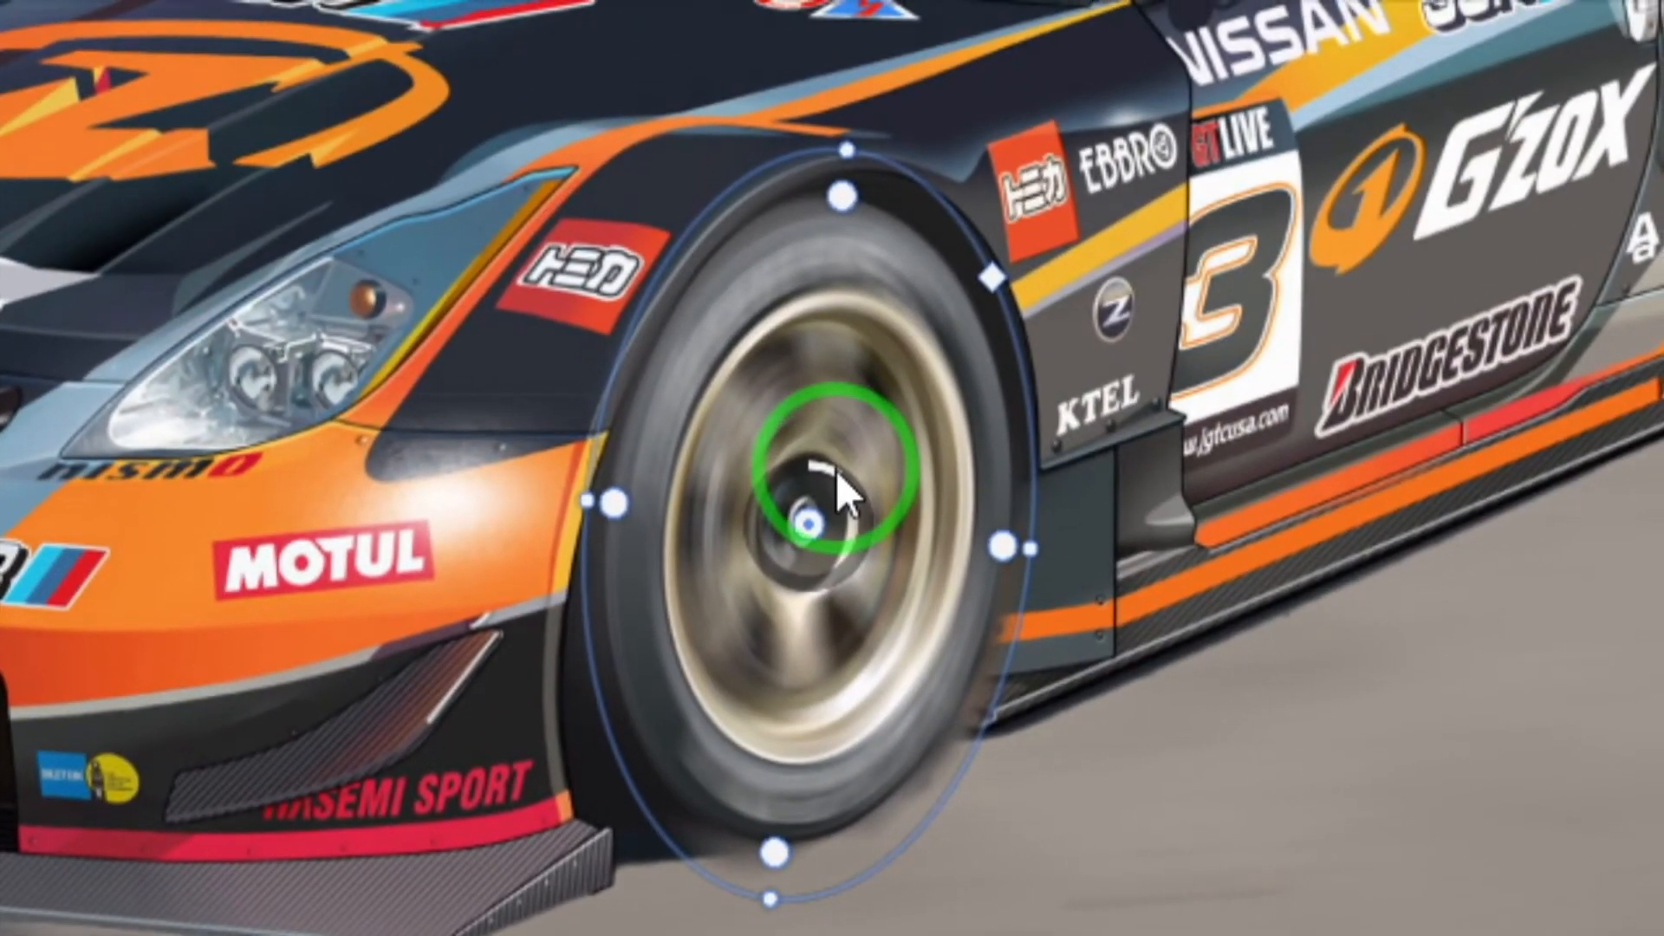
left_click_drag(836, 470, 835, 470)
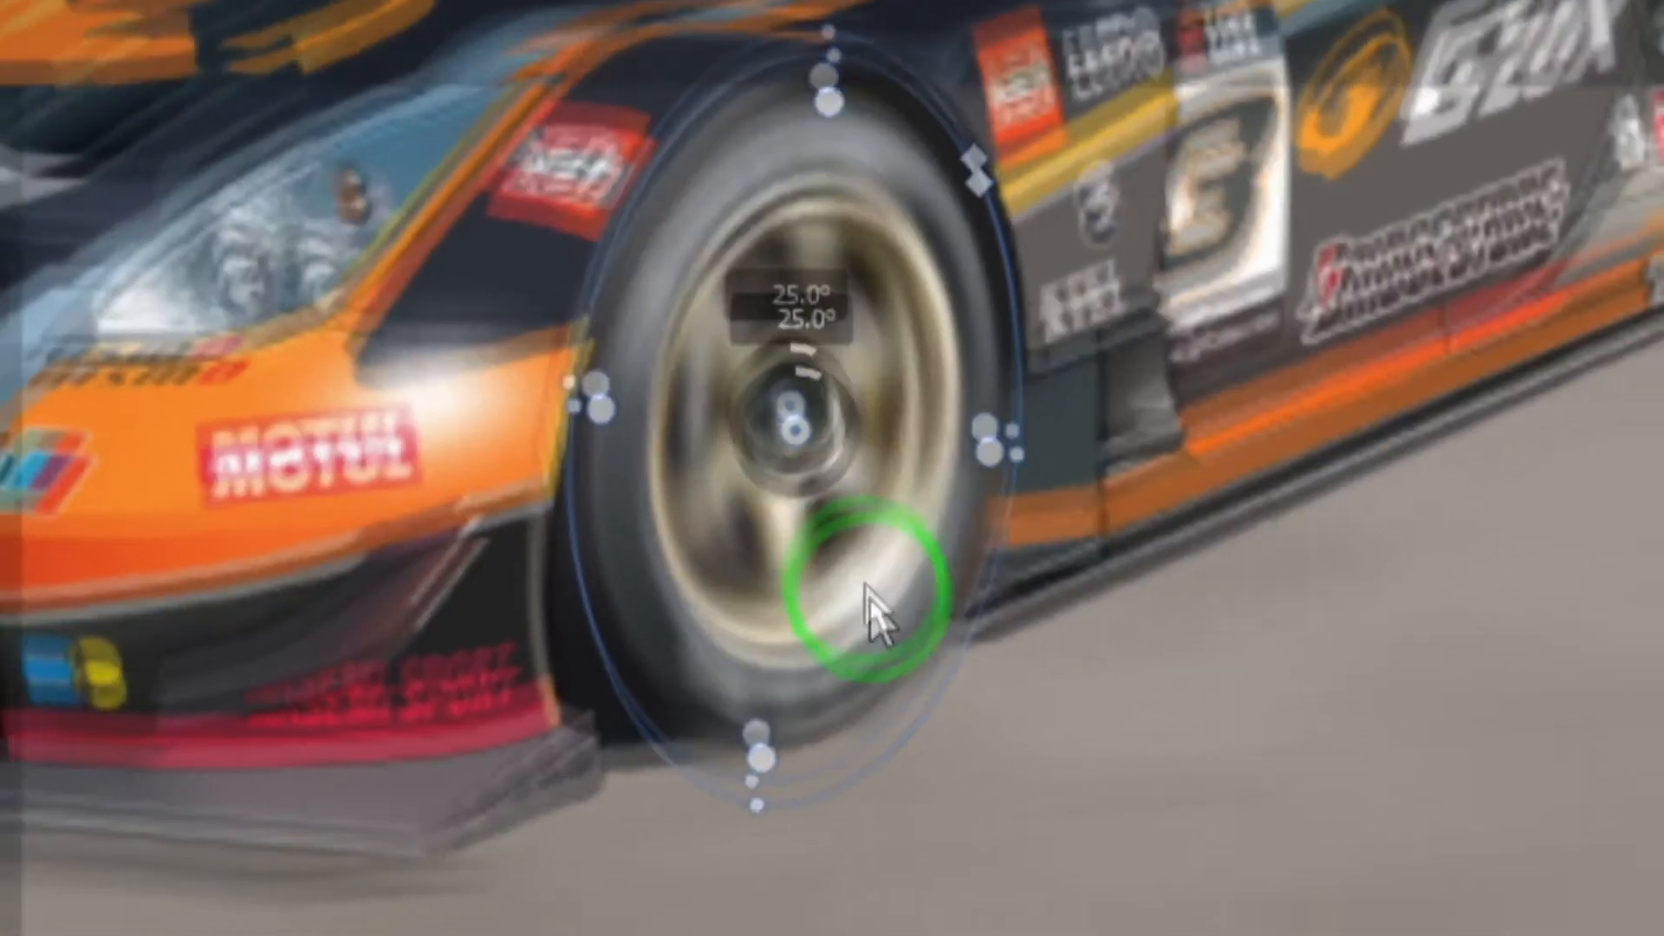
- Tighten the blur ellipse around the front tire's lower edge, fine-tune the blur at the hub and apply the Spin Blur
left_click_drag(867, 586, 868, 611)
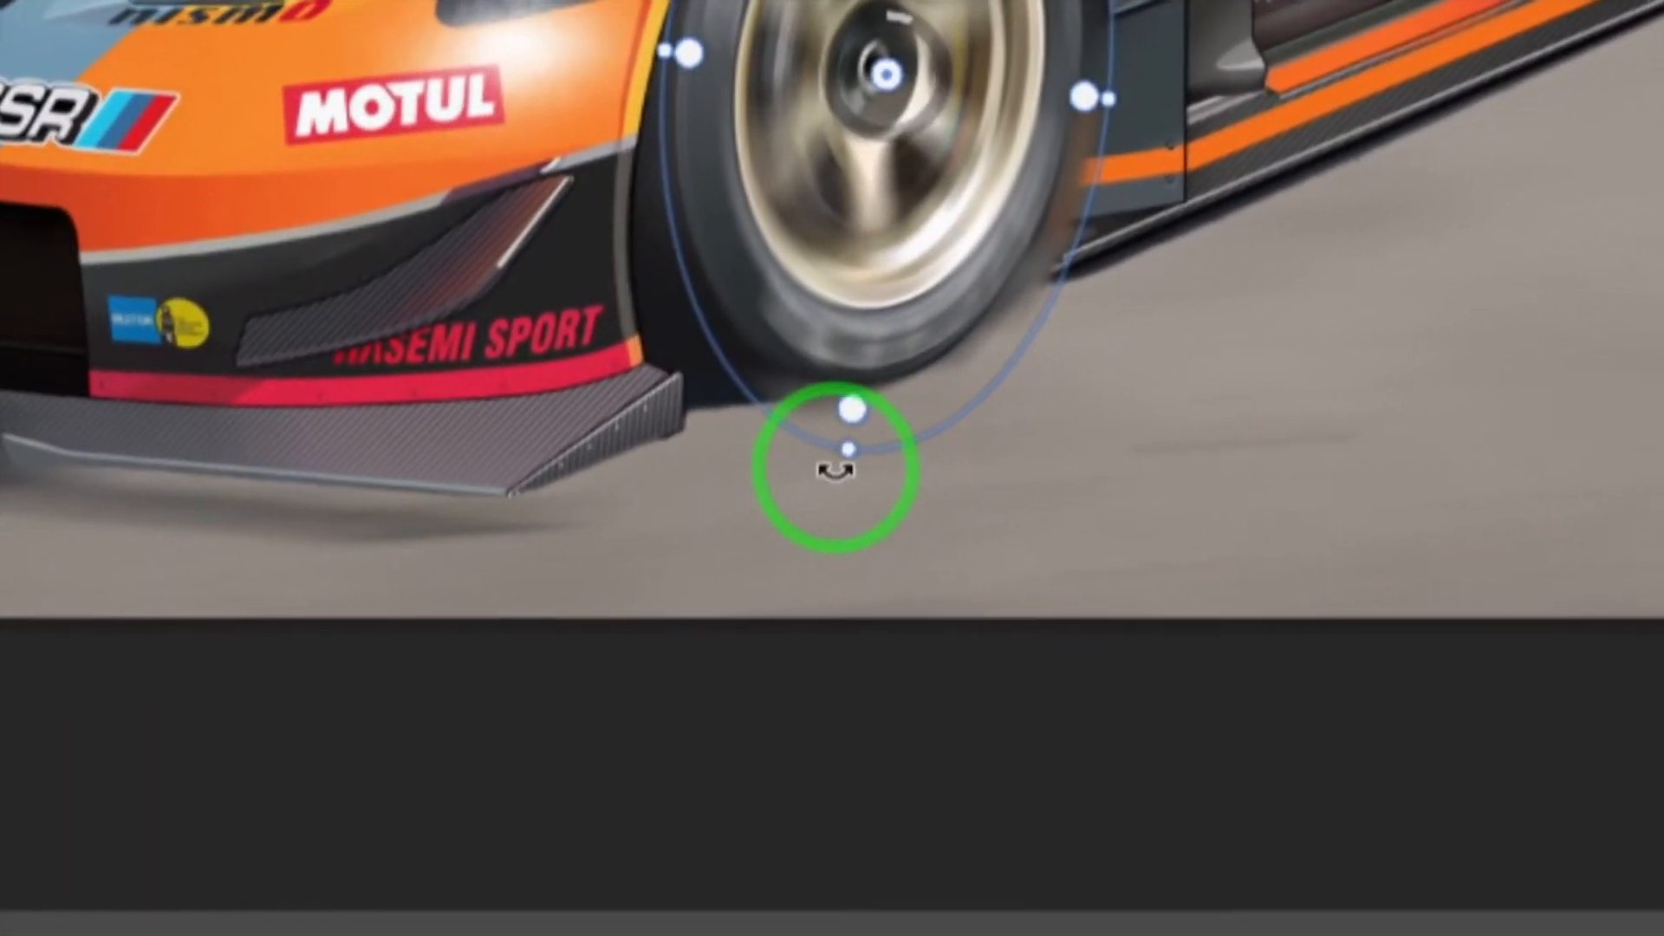
left_click_drag(849, 447, 853, 397)
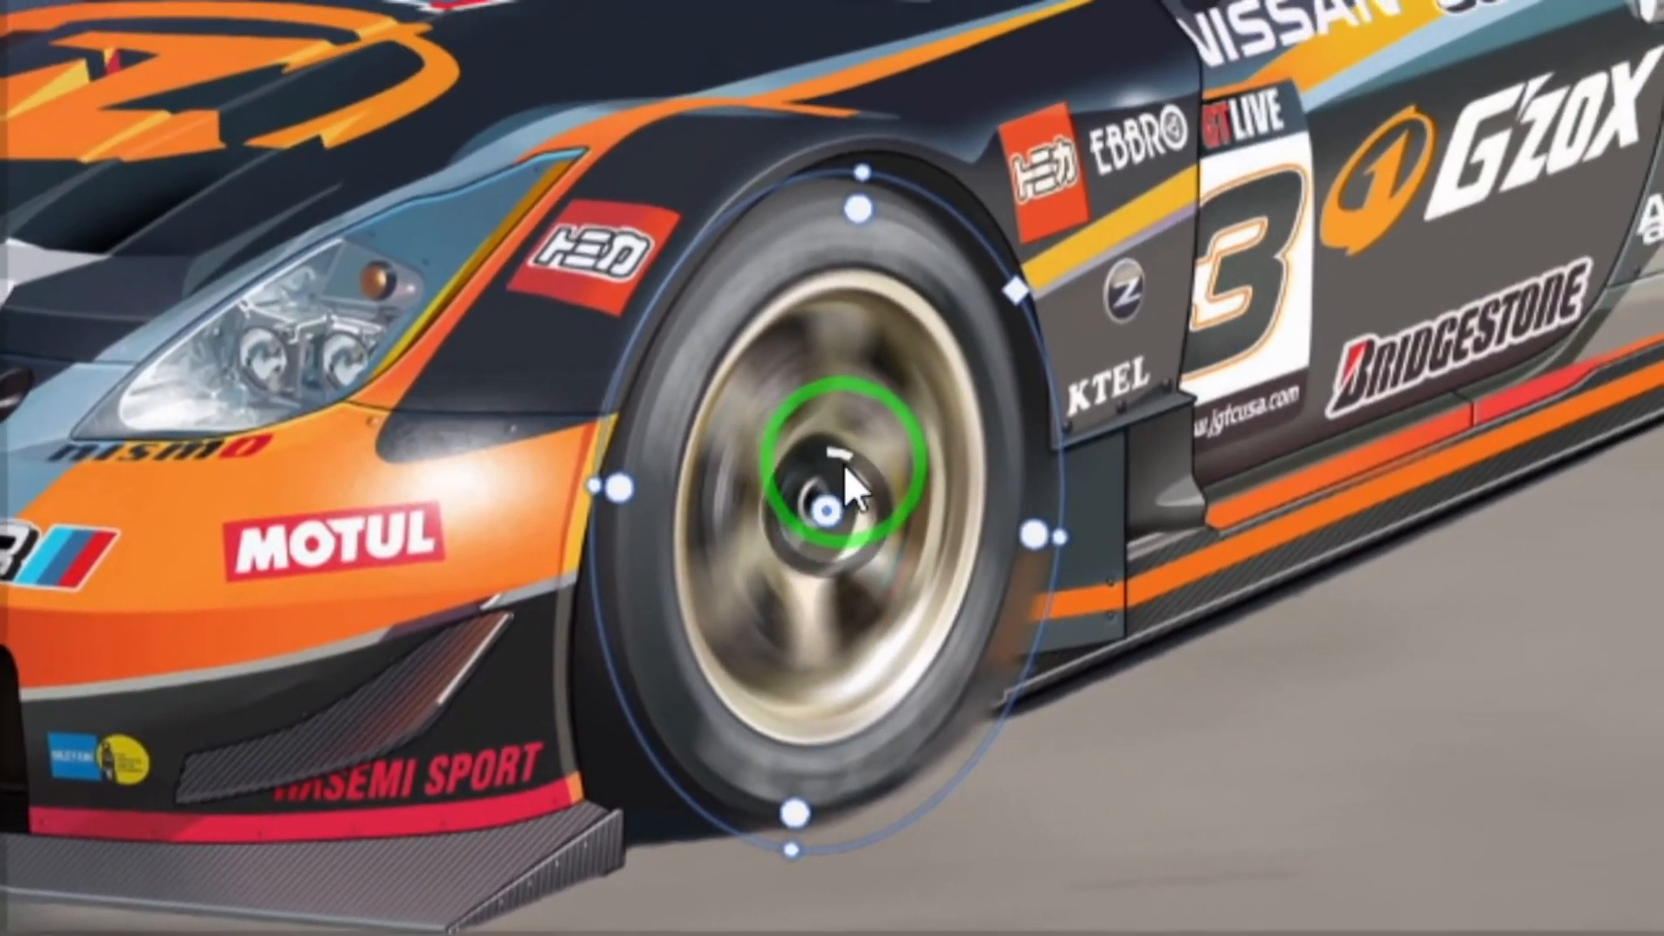
left_click_drag(836, 470, 836, 471)
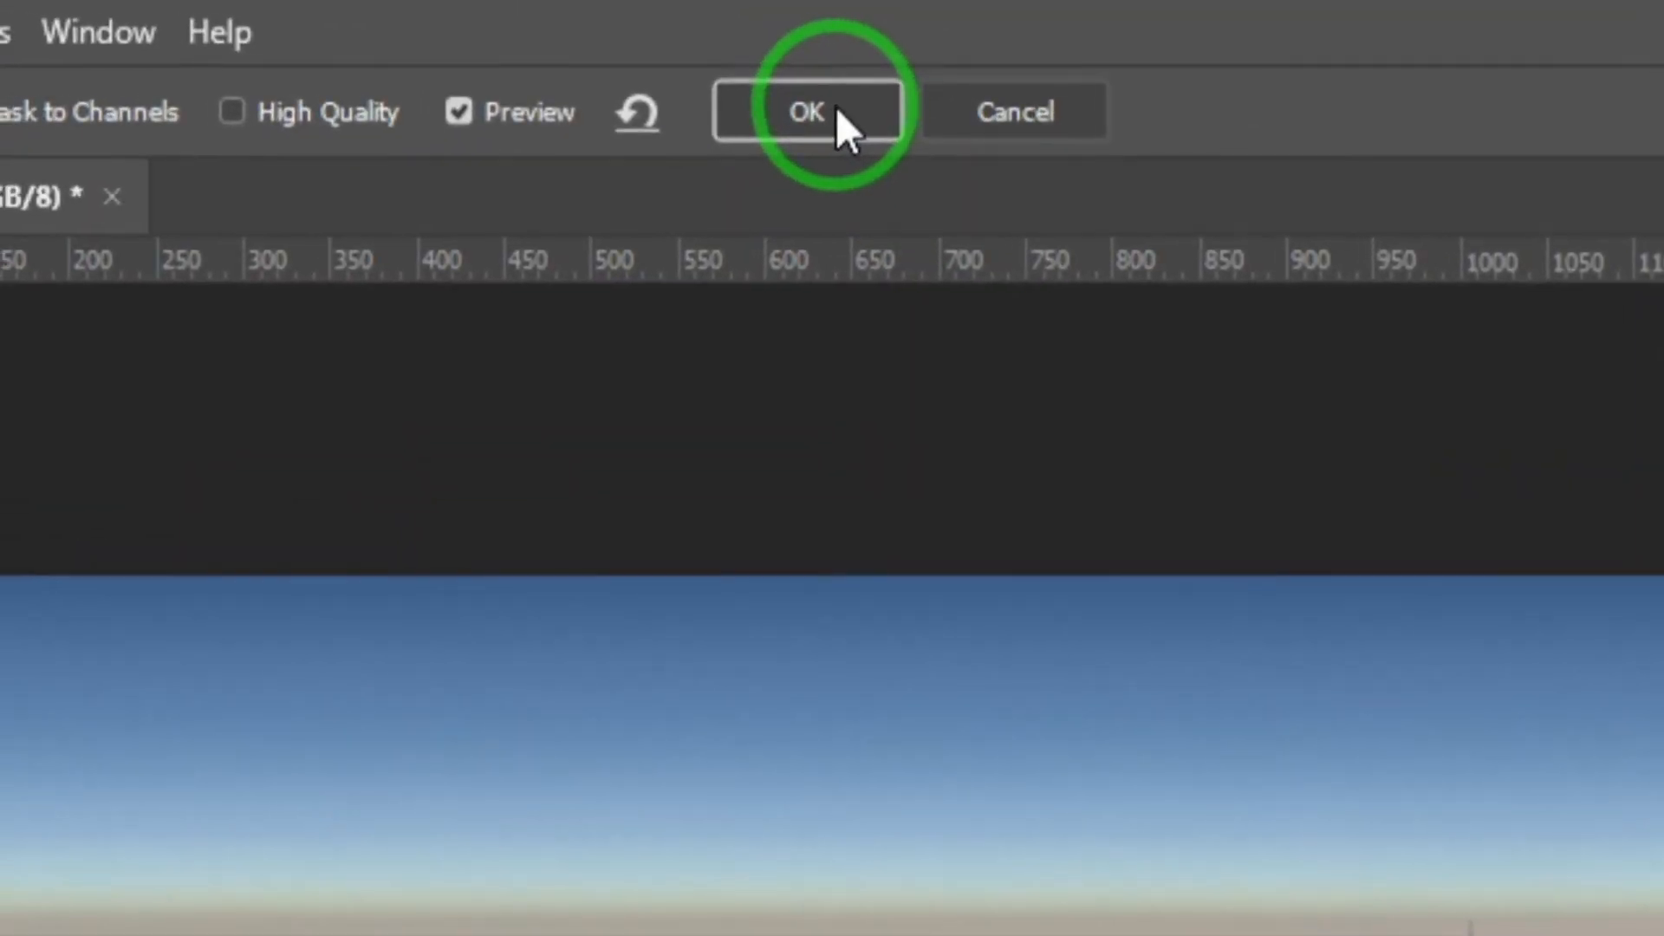
left_click(719, 35)
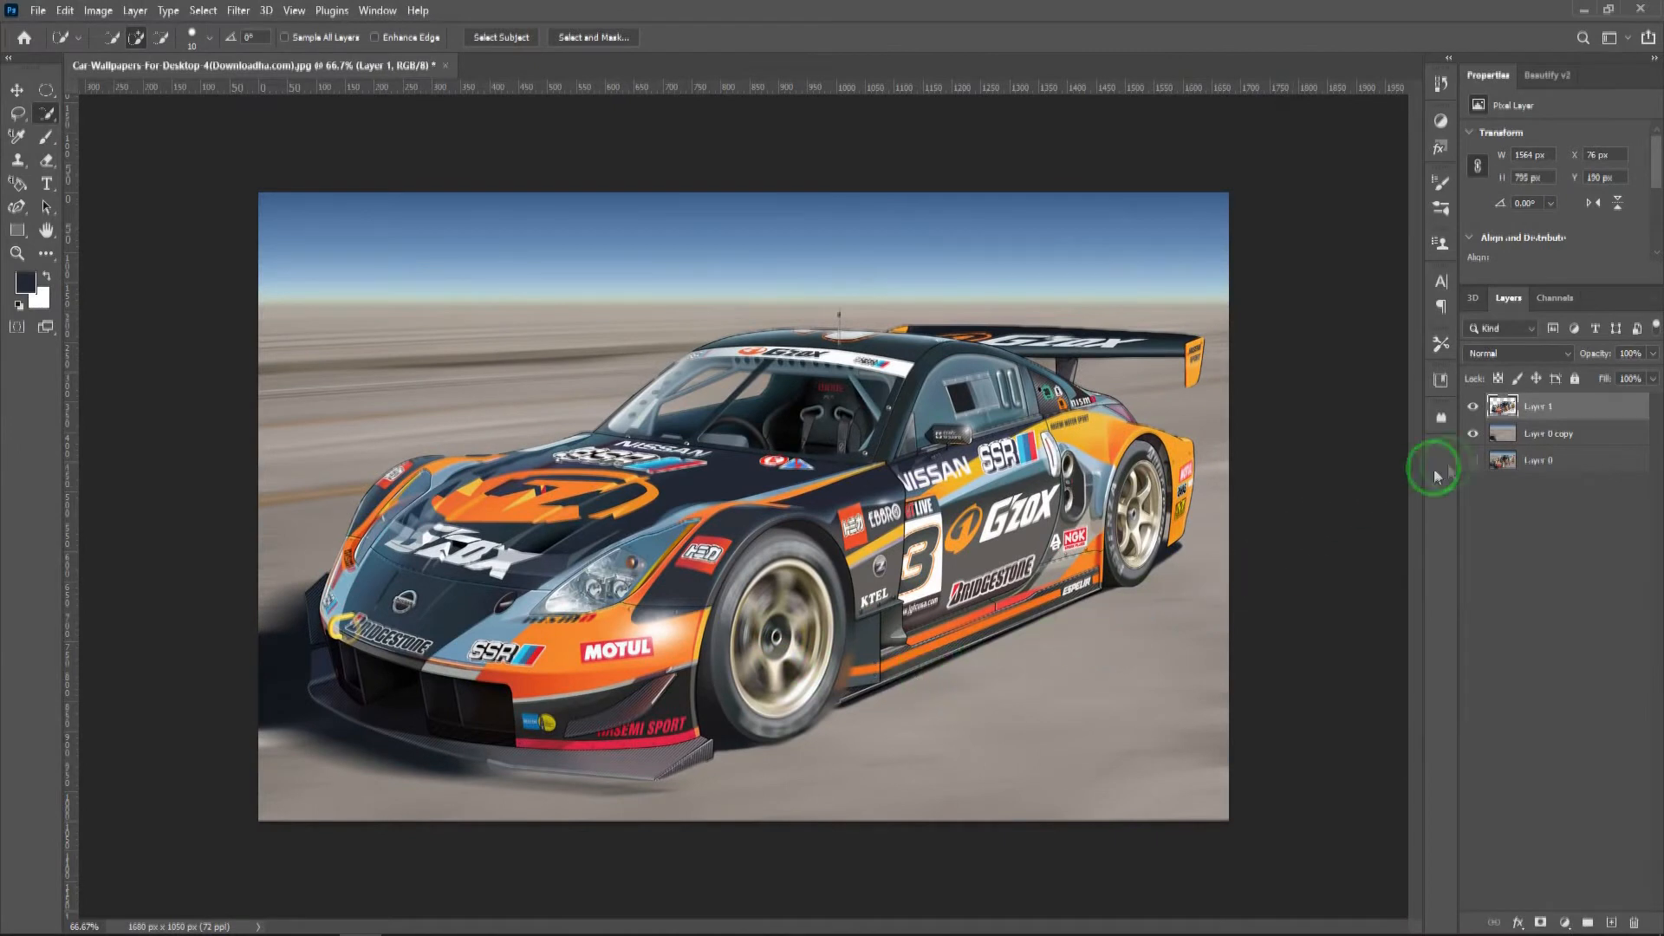
- Show the original Layer 0 and hide Layer 0 copy to view the car against the unblurred background
left_click(1474, 408)
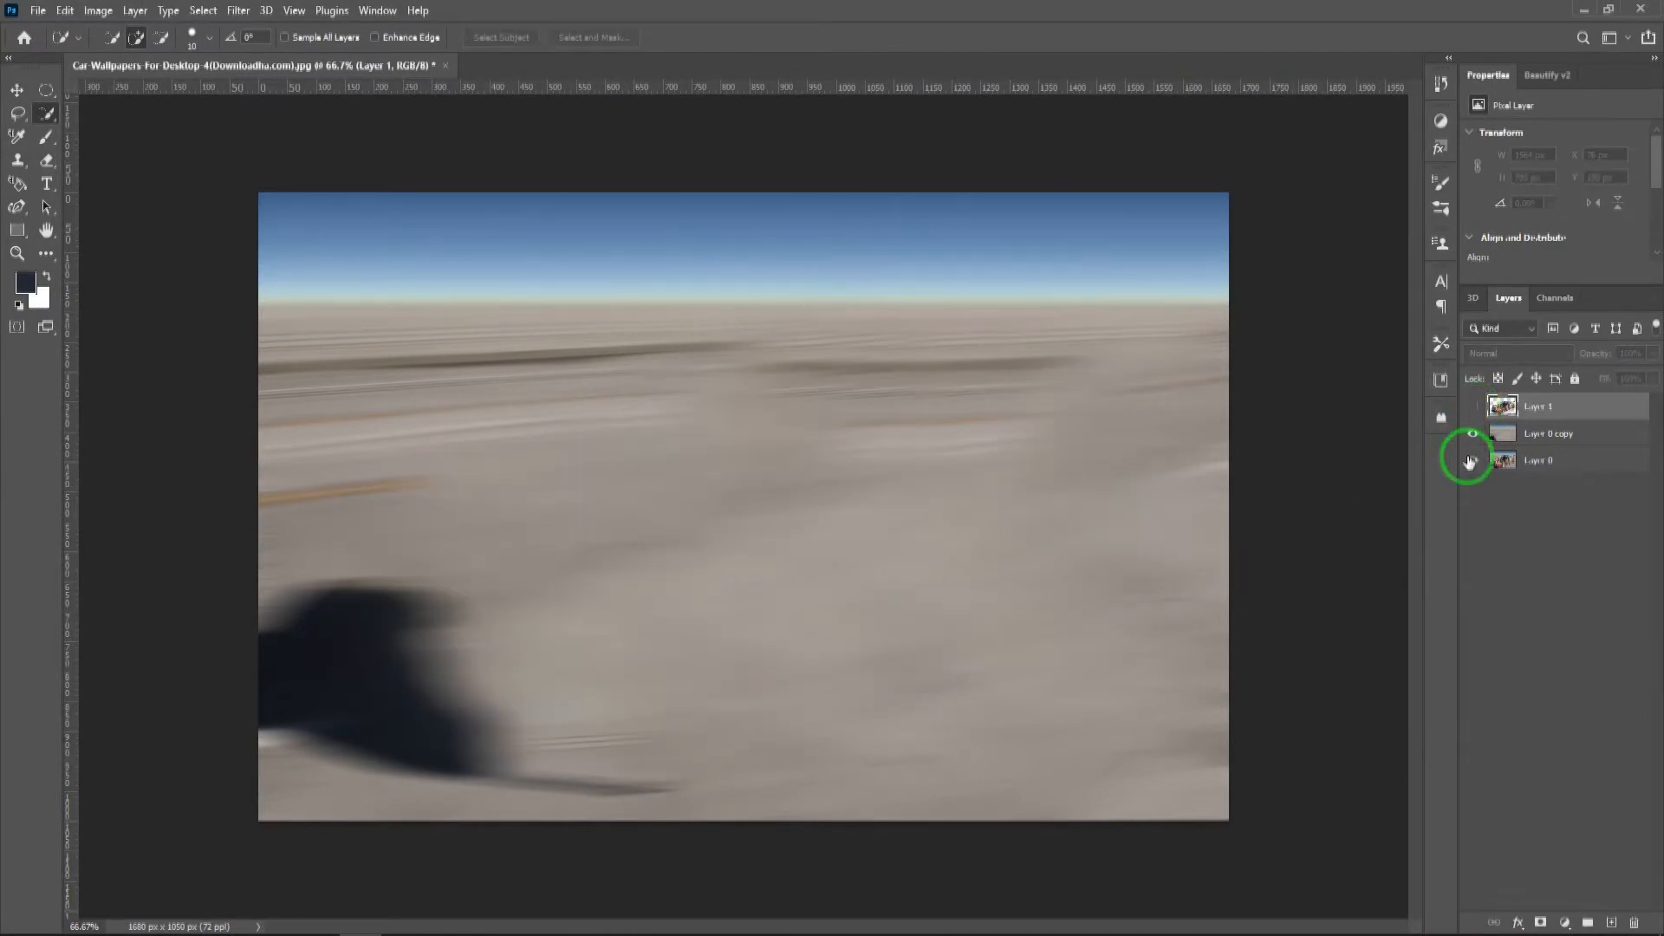
left_click(1474, 407)
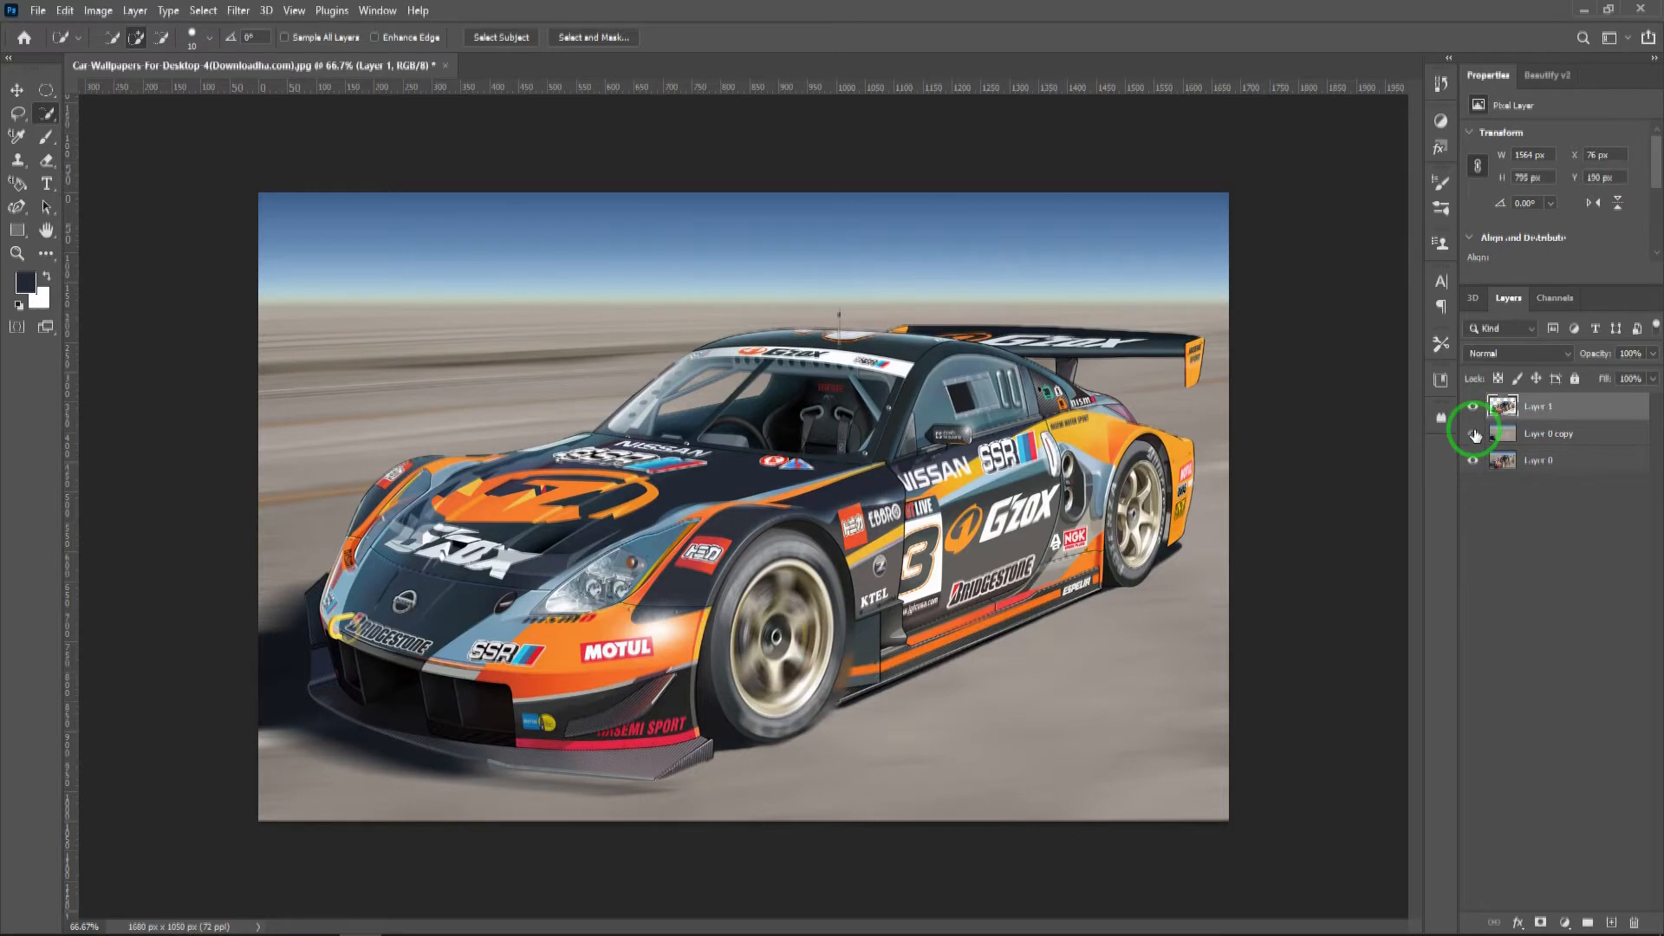
left_click(1475, 434)
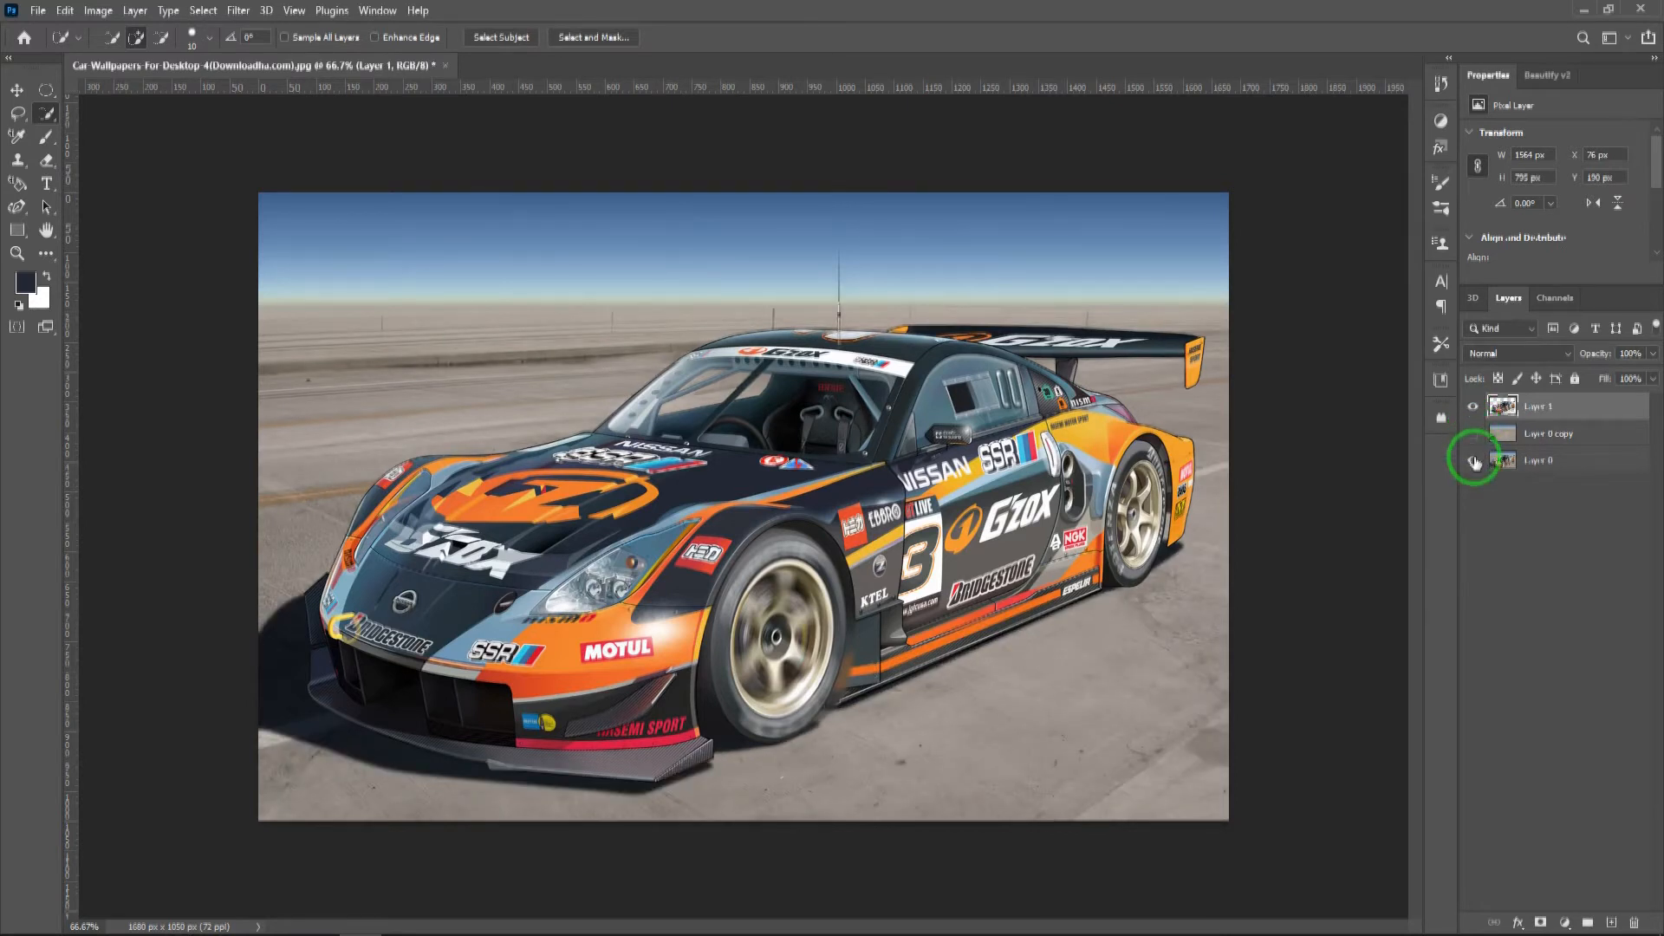
left_click(1475, 410)
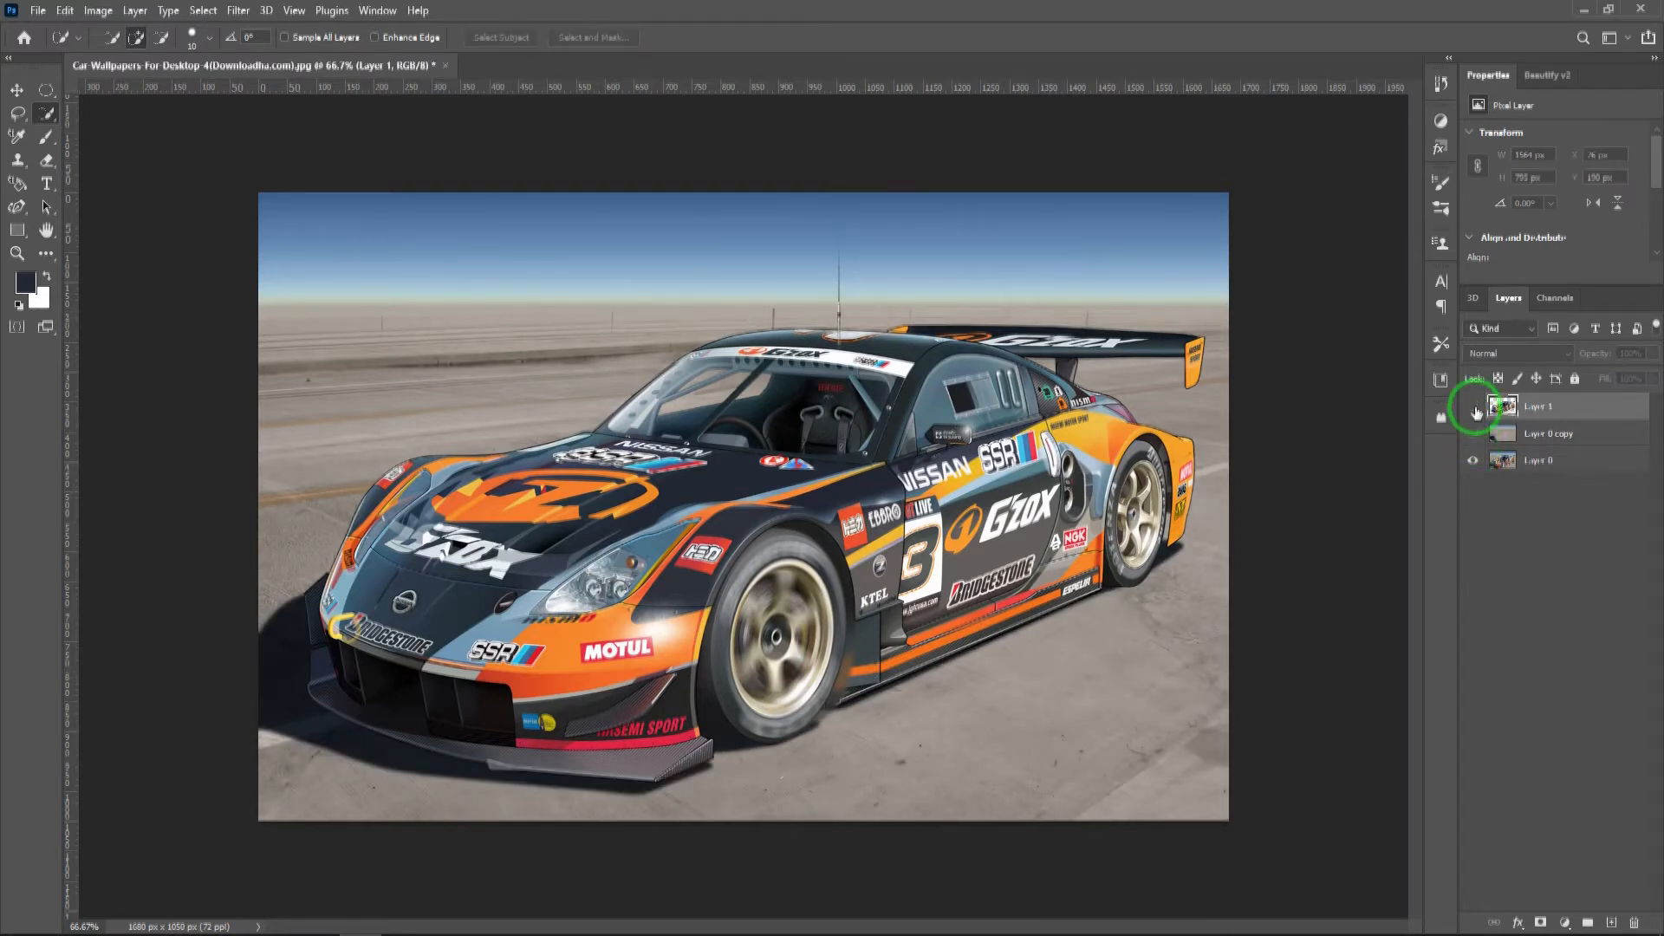
- Switch Layer 1 off and on repeatedly over Layer 0 to compare the front wheel before and after the spin blur
left_click(1476, 411)
left_click(1476, 411)
left_click(1476, 411)
left_click(1476, 411)
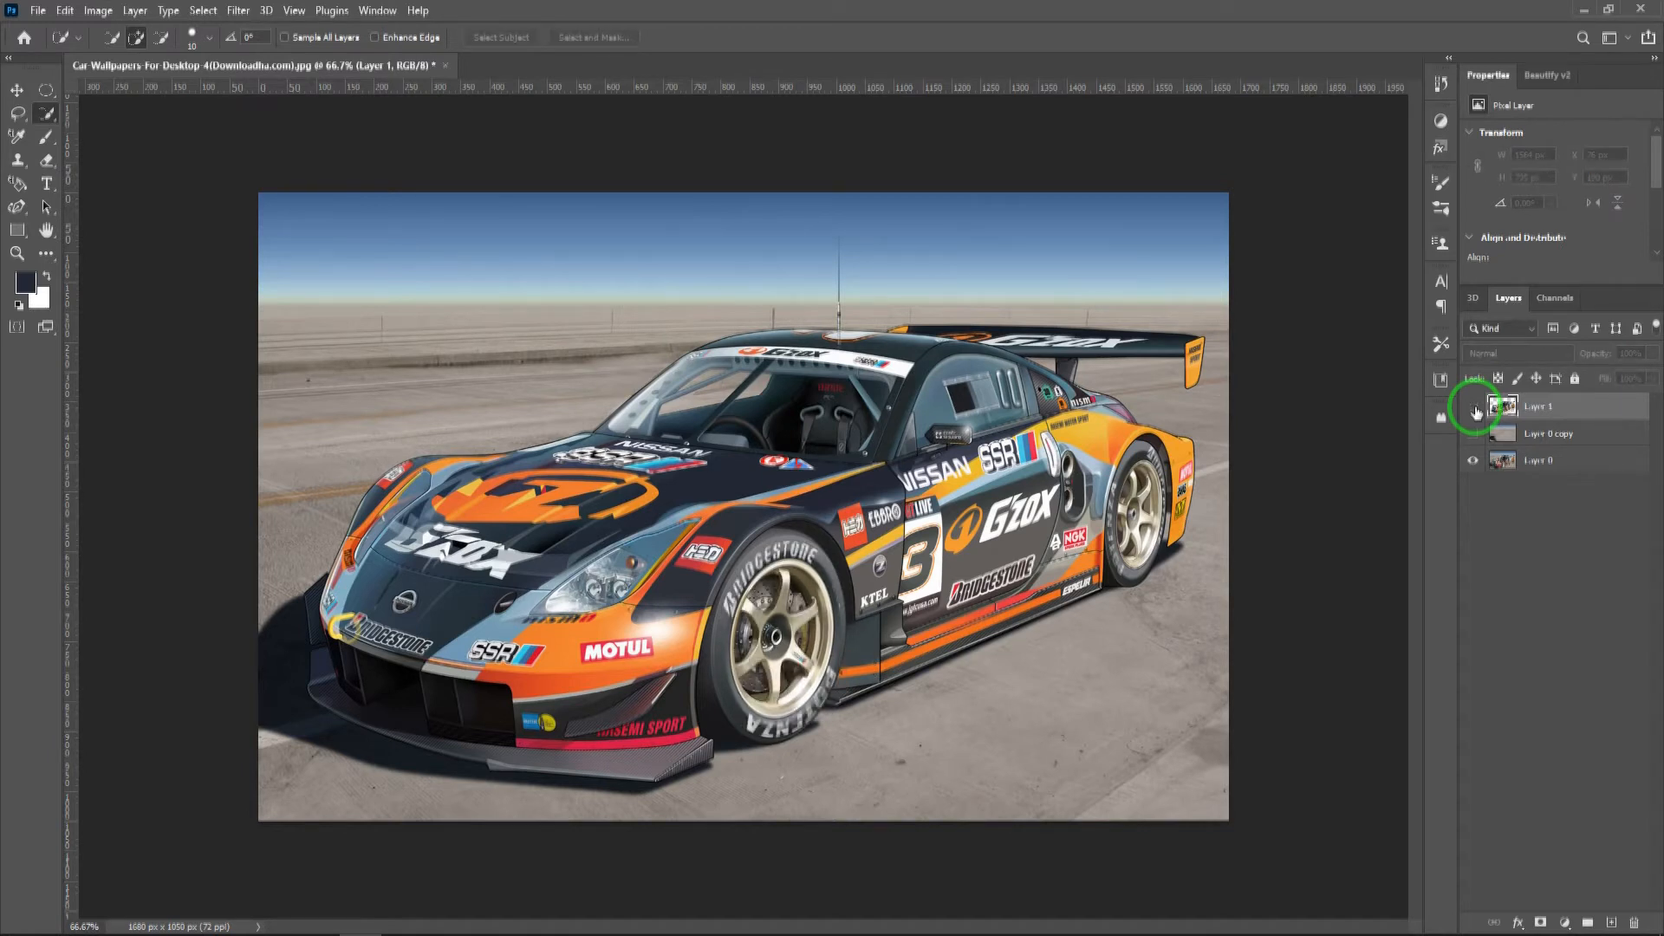
left_click(1476, 411)
left_click(1476, 411)
left_click(1477, 411)
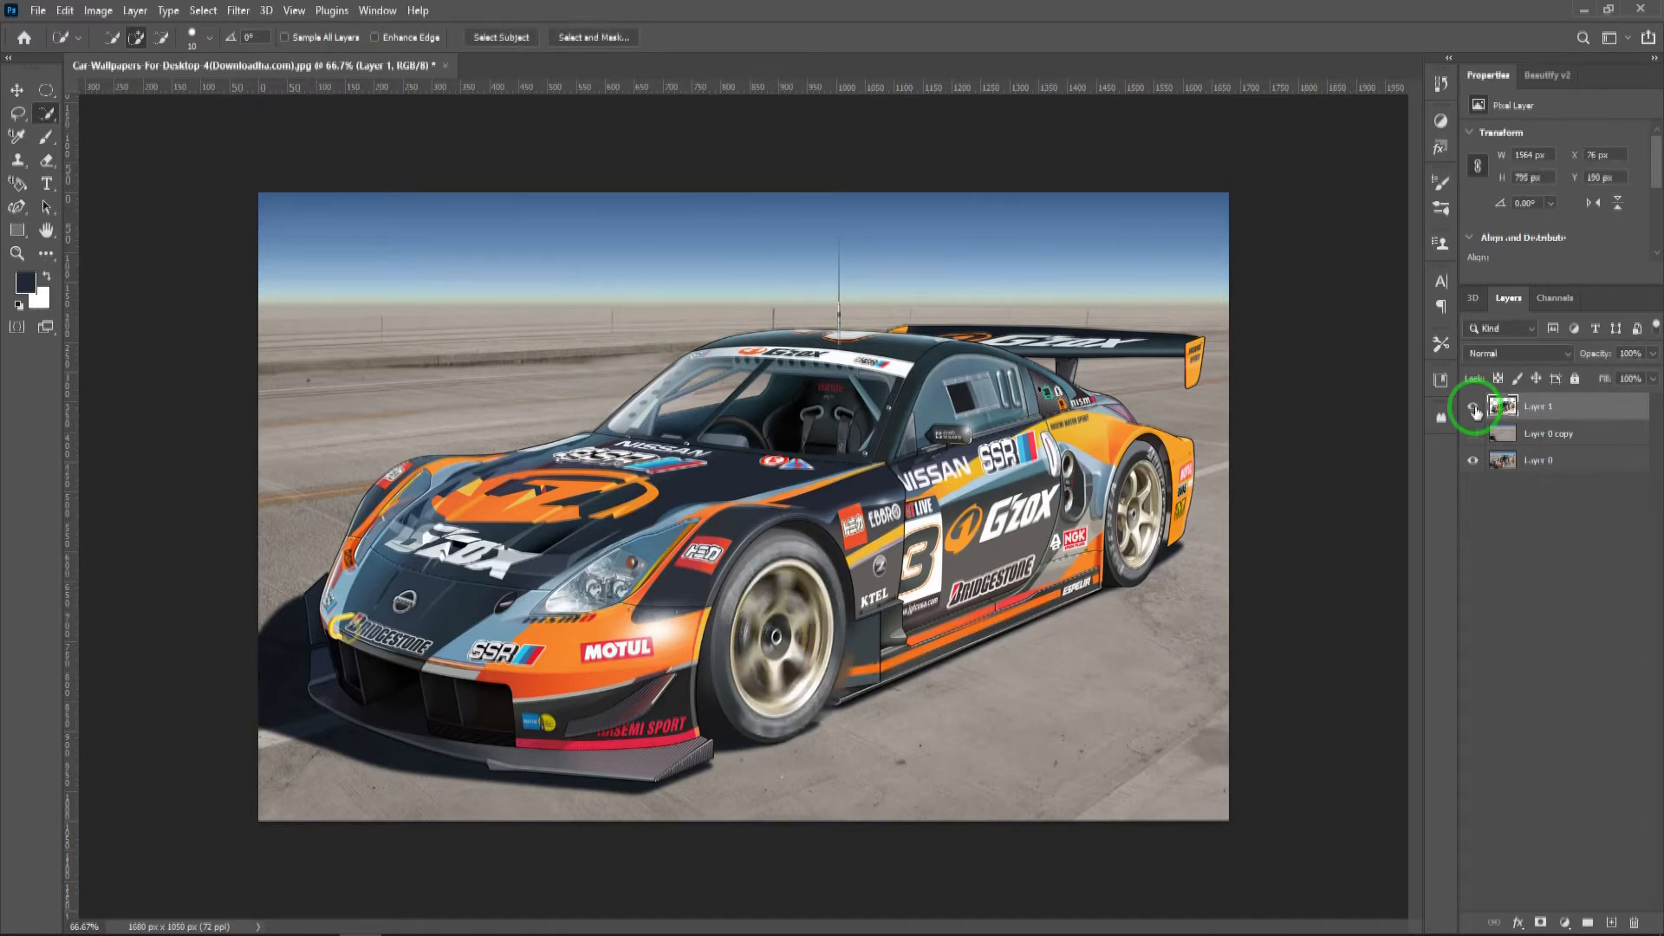
left_click(1477, 411)
left_click(1476, 411)
left_click(1477, 411)
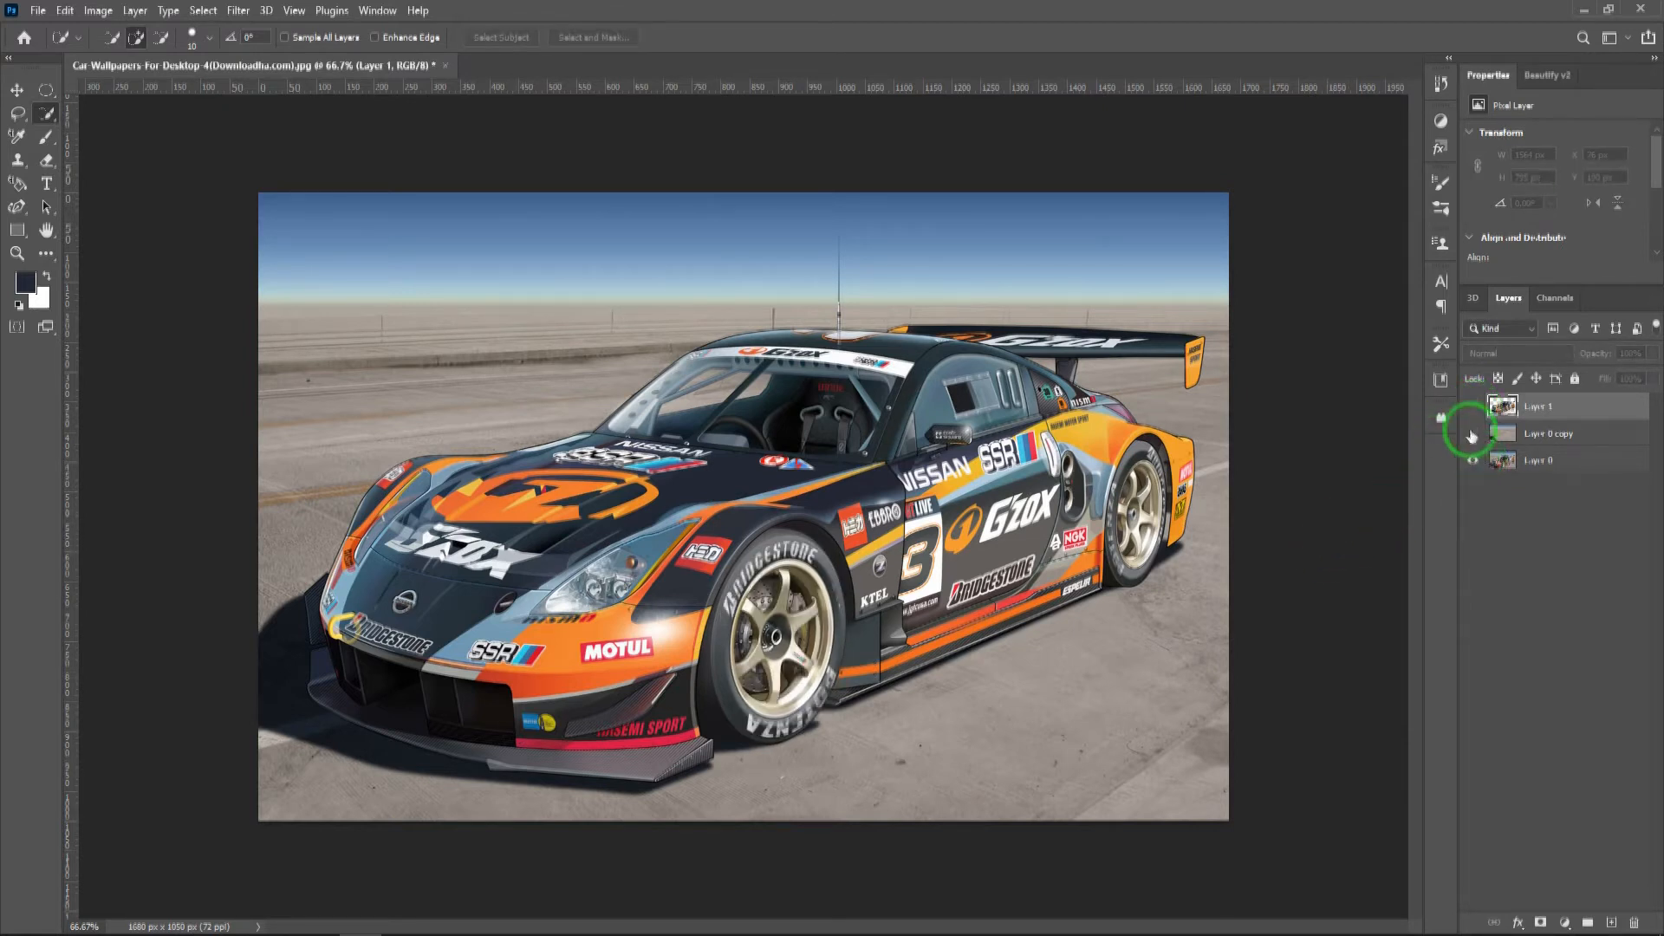
left_click(1476, 411)
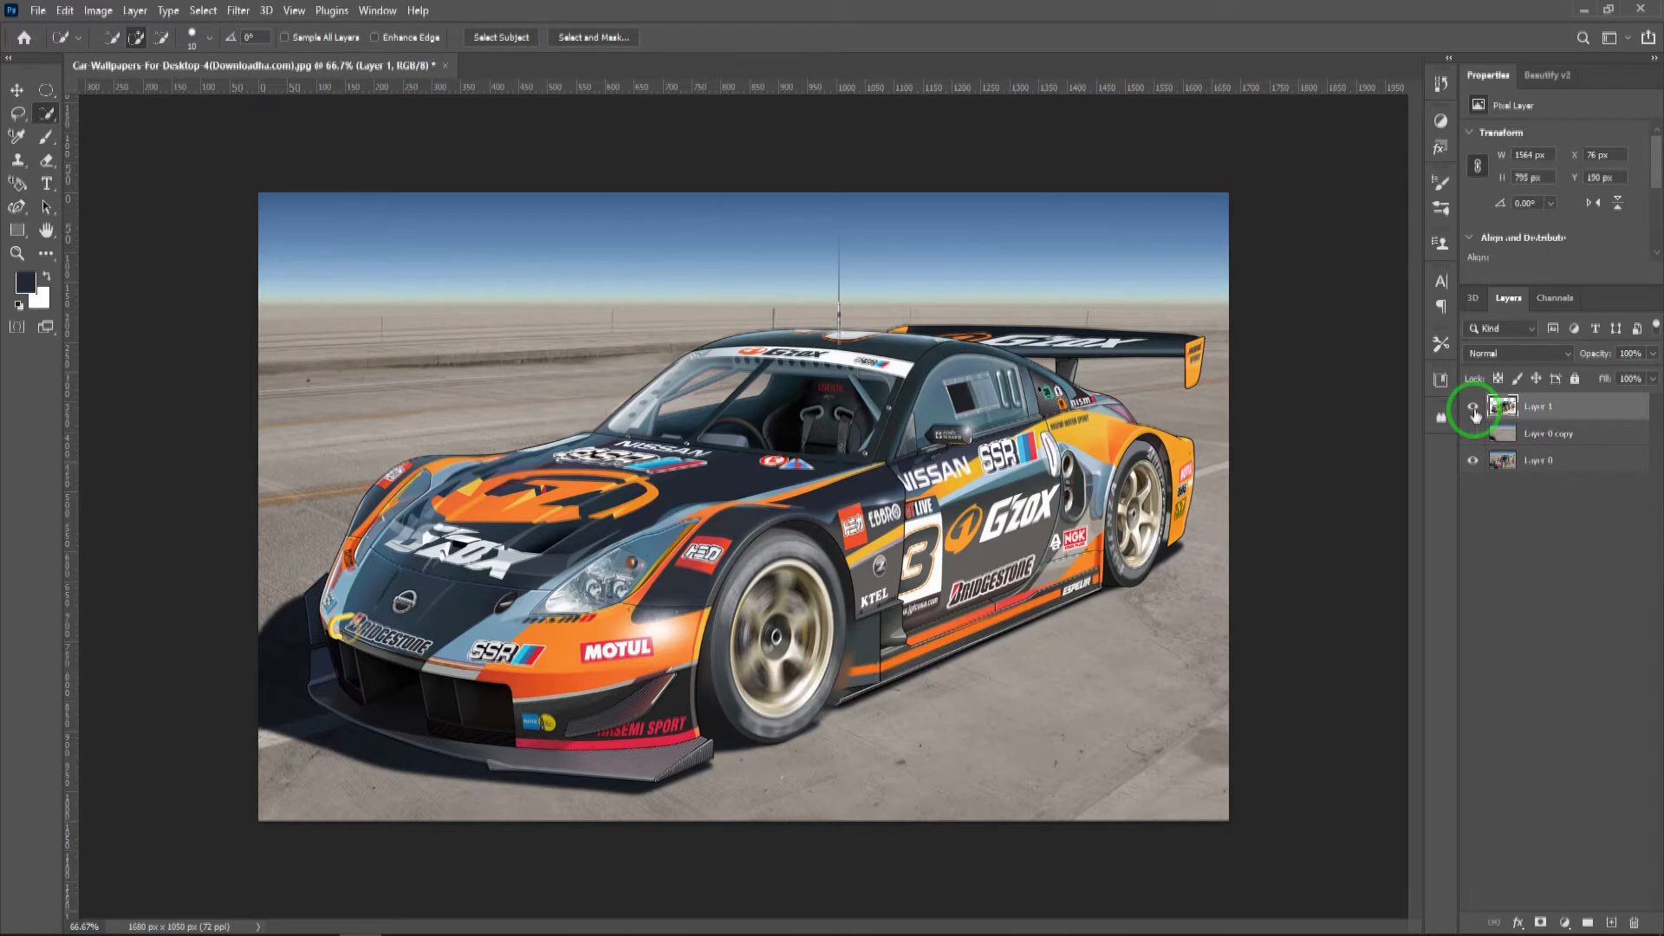
left_click(1477, 410)
left_click(1476, 410)
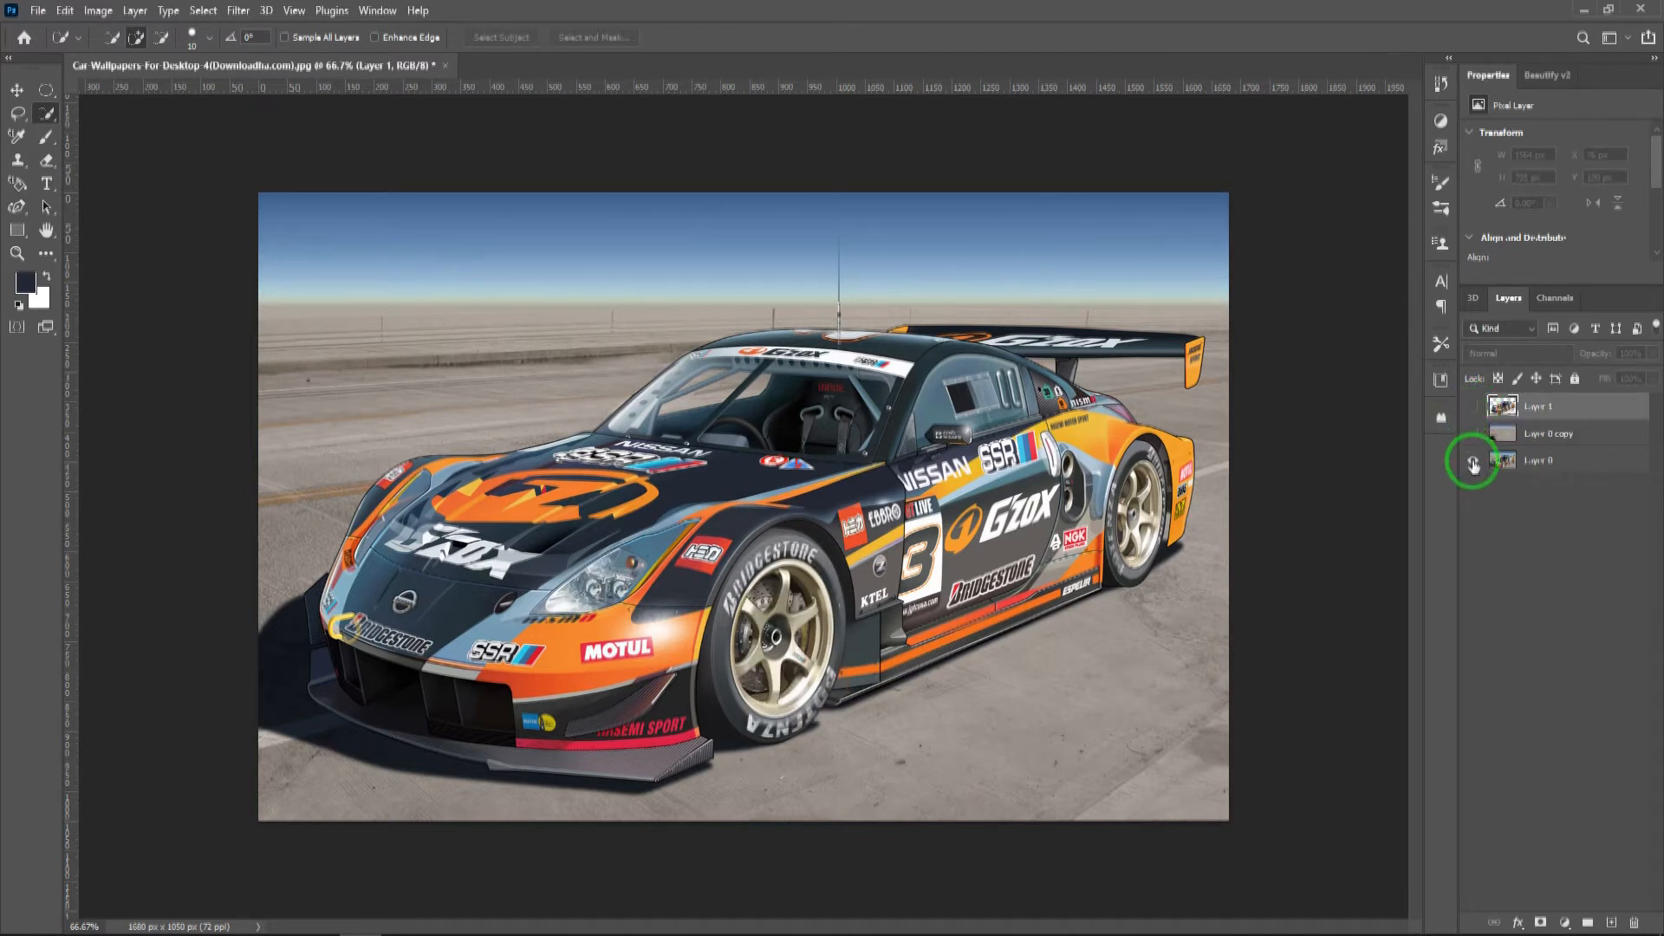
- Show Layer 0 copy and Layer 1 again to review the car over the motion-blurred background
left_click(1474, 434)
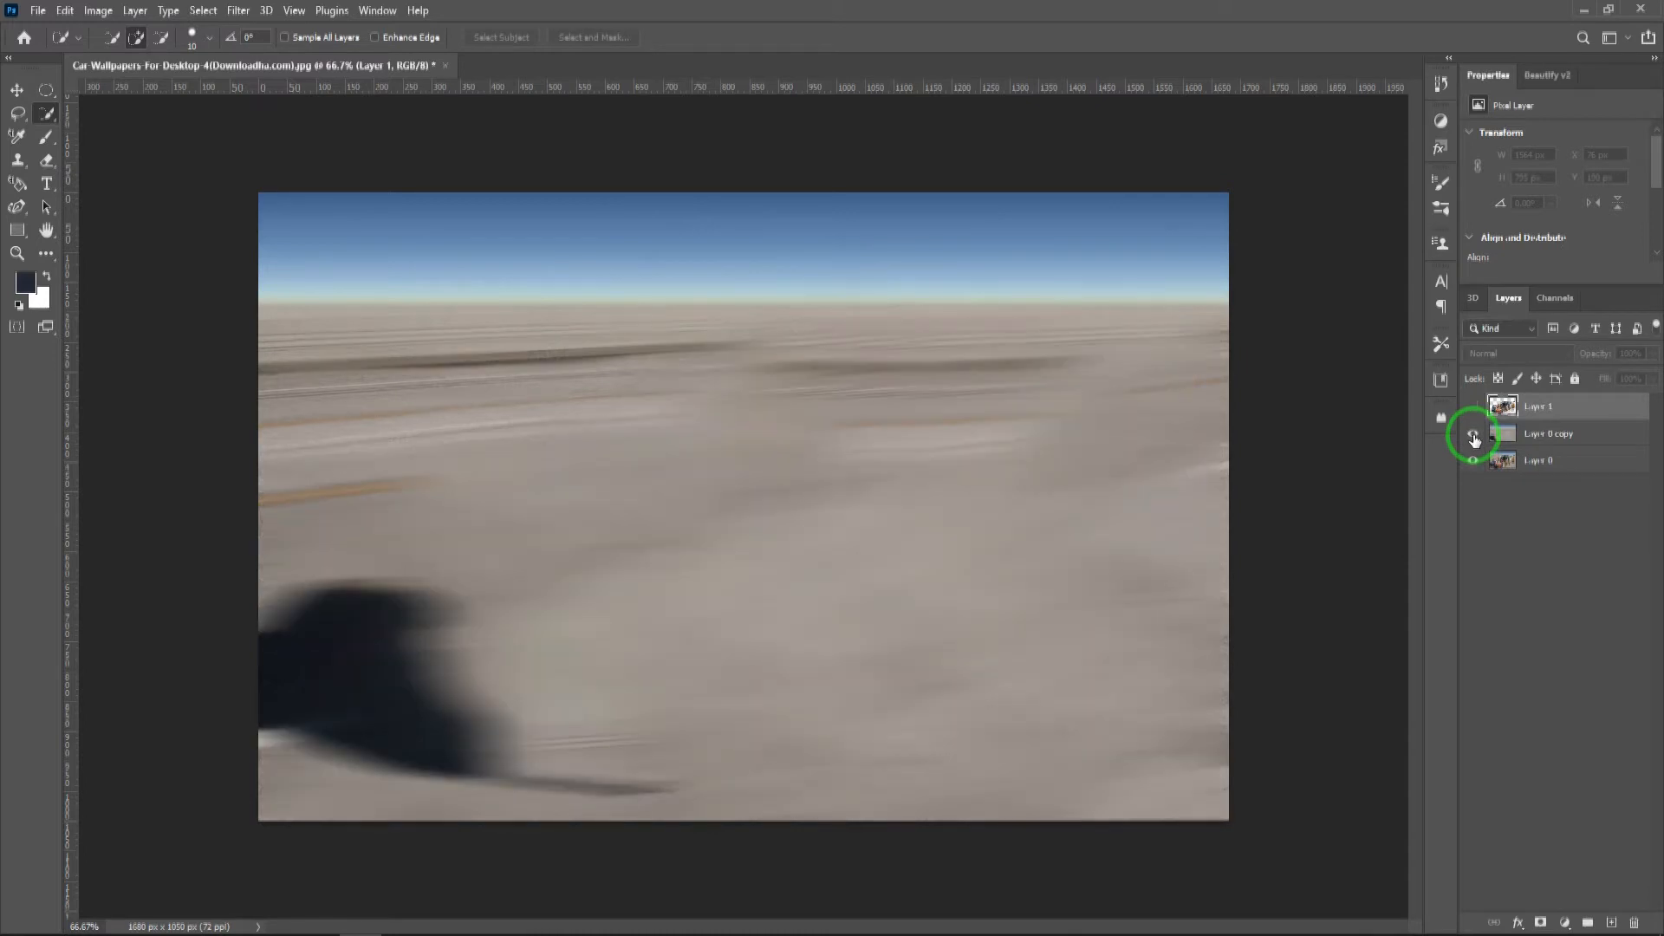
left_click(1476, 411)
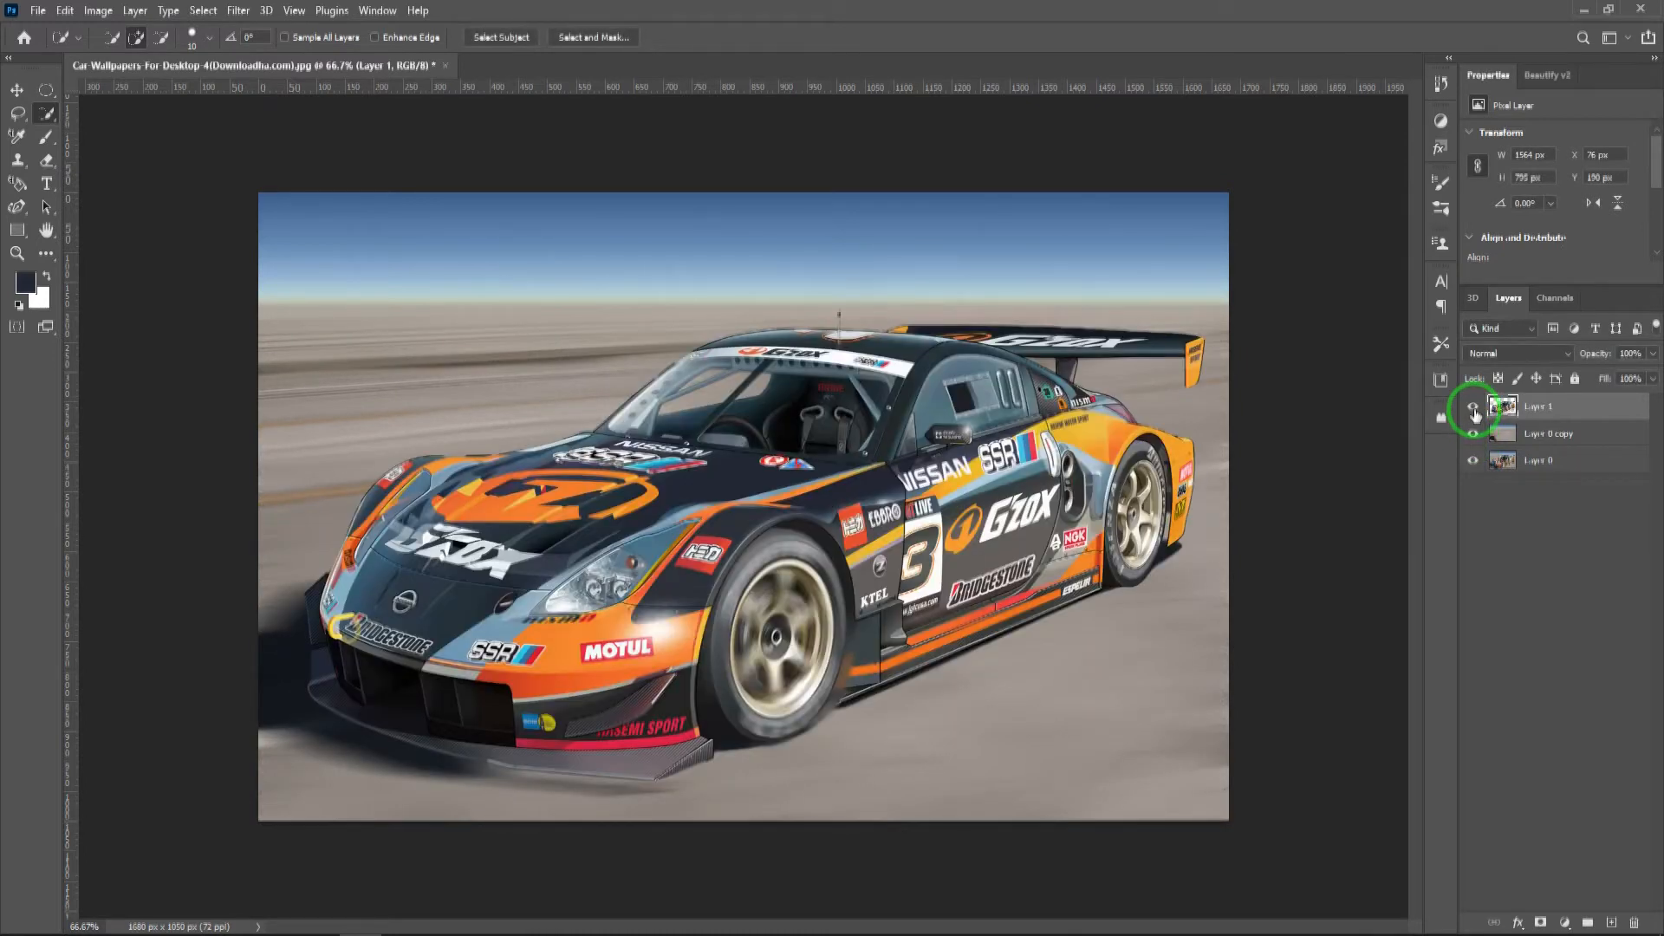
left_click(1474, 409)
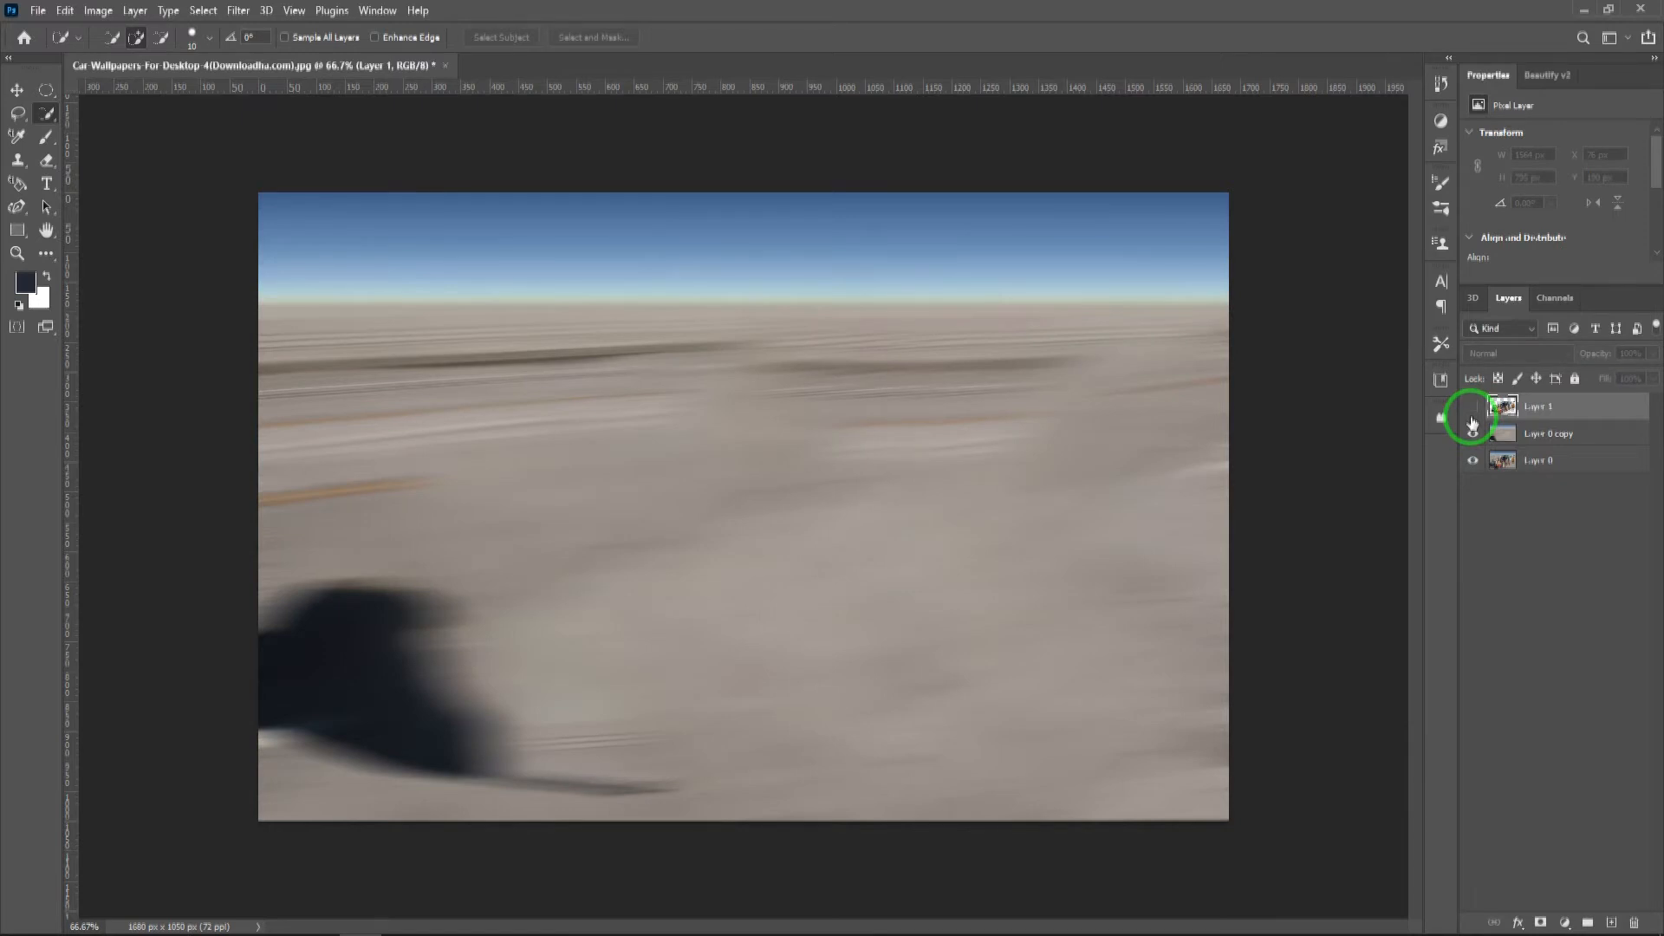
left_click(1472, 411)
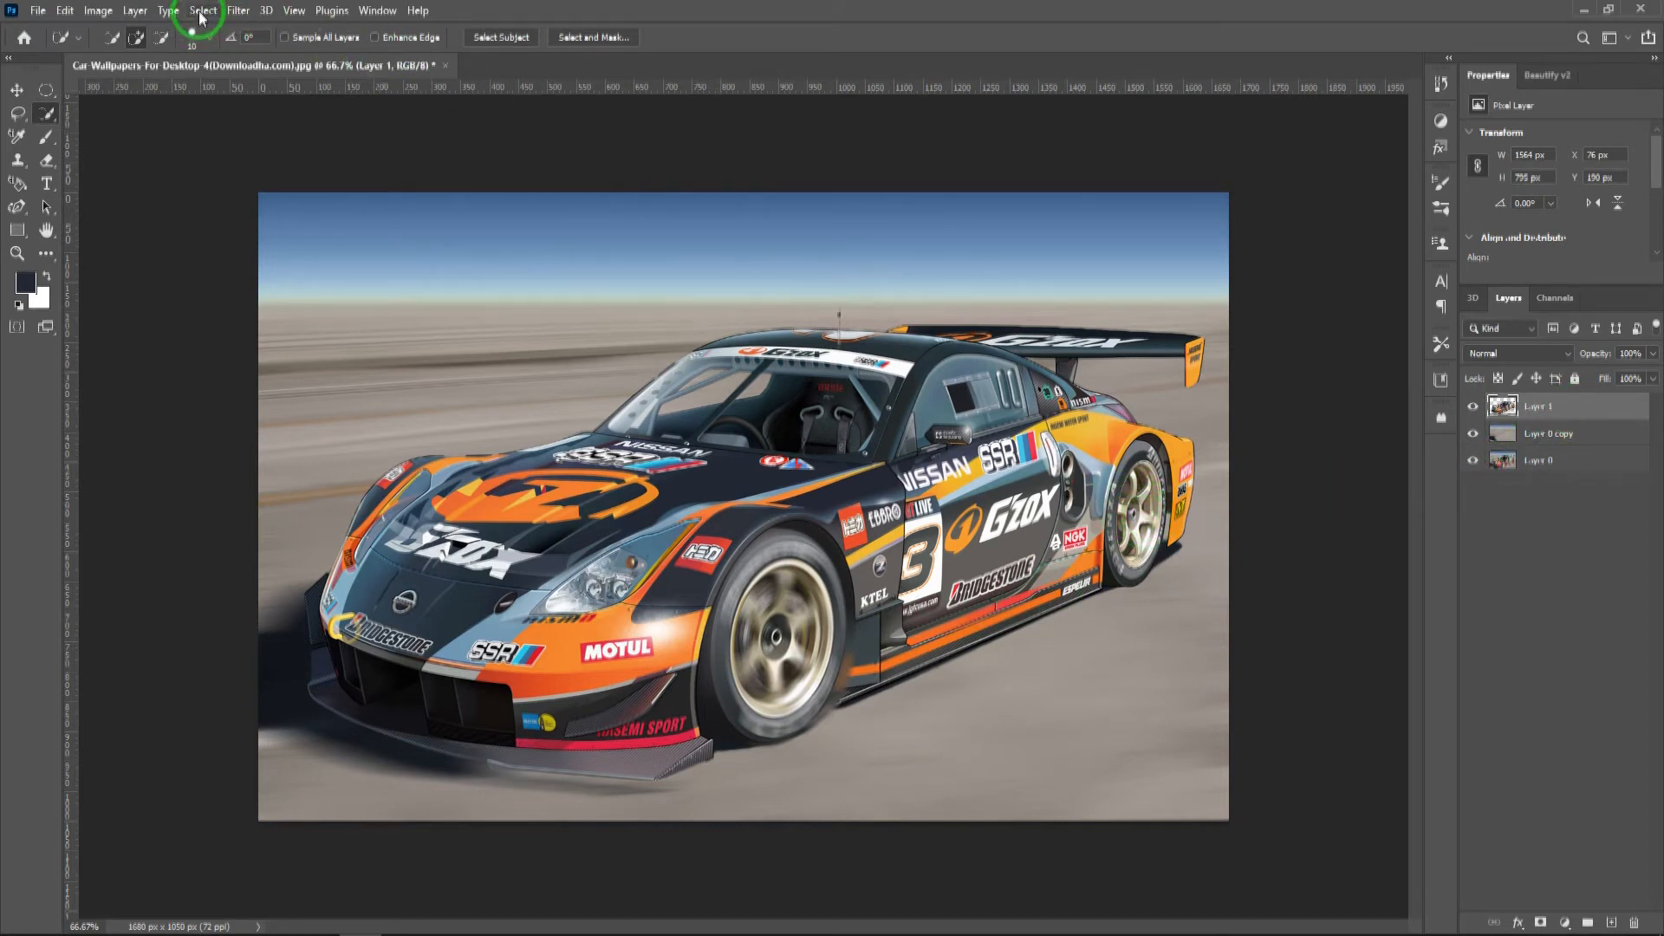
- Start a new Spin Blur on Layer 1 and move its blur ring onto the rear wheel
left_click(238, 13)
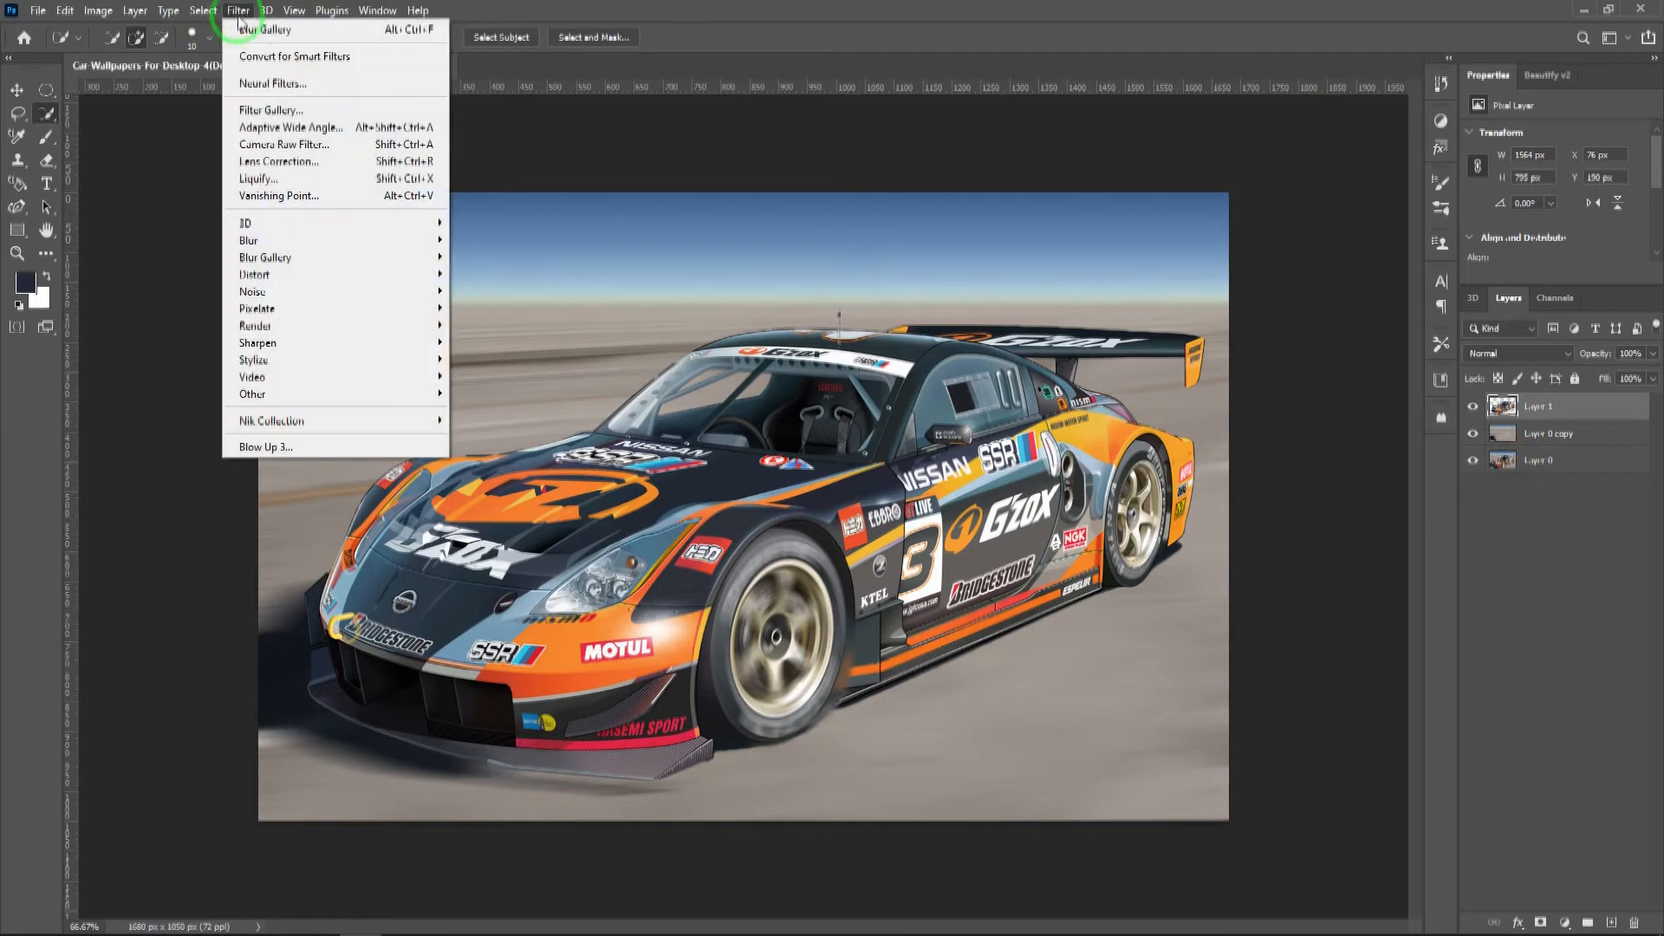
mouse_move(390, 258)
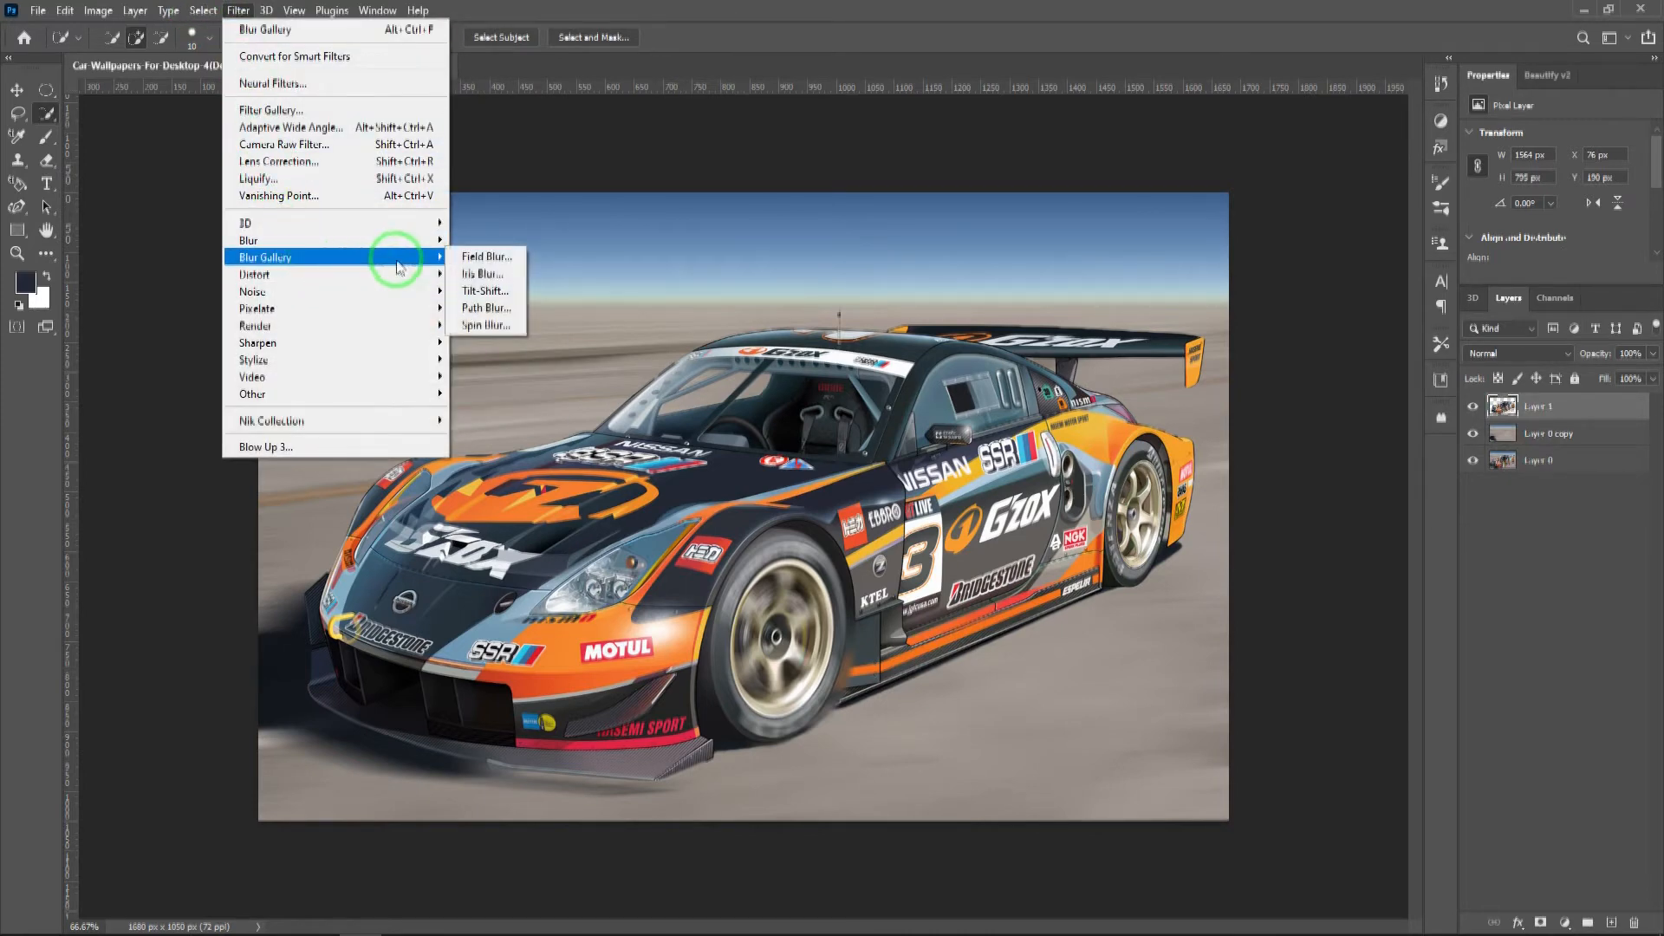
left_click(484, 325)
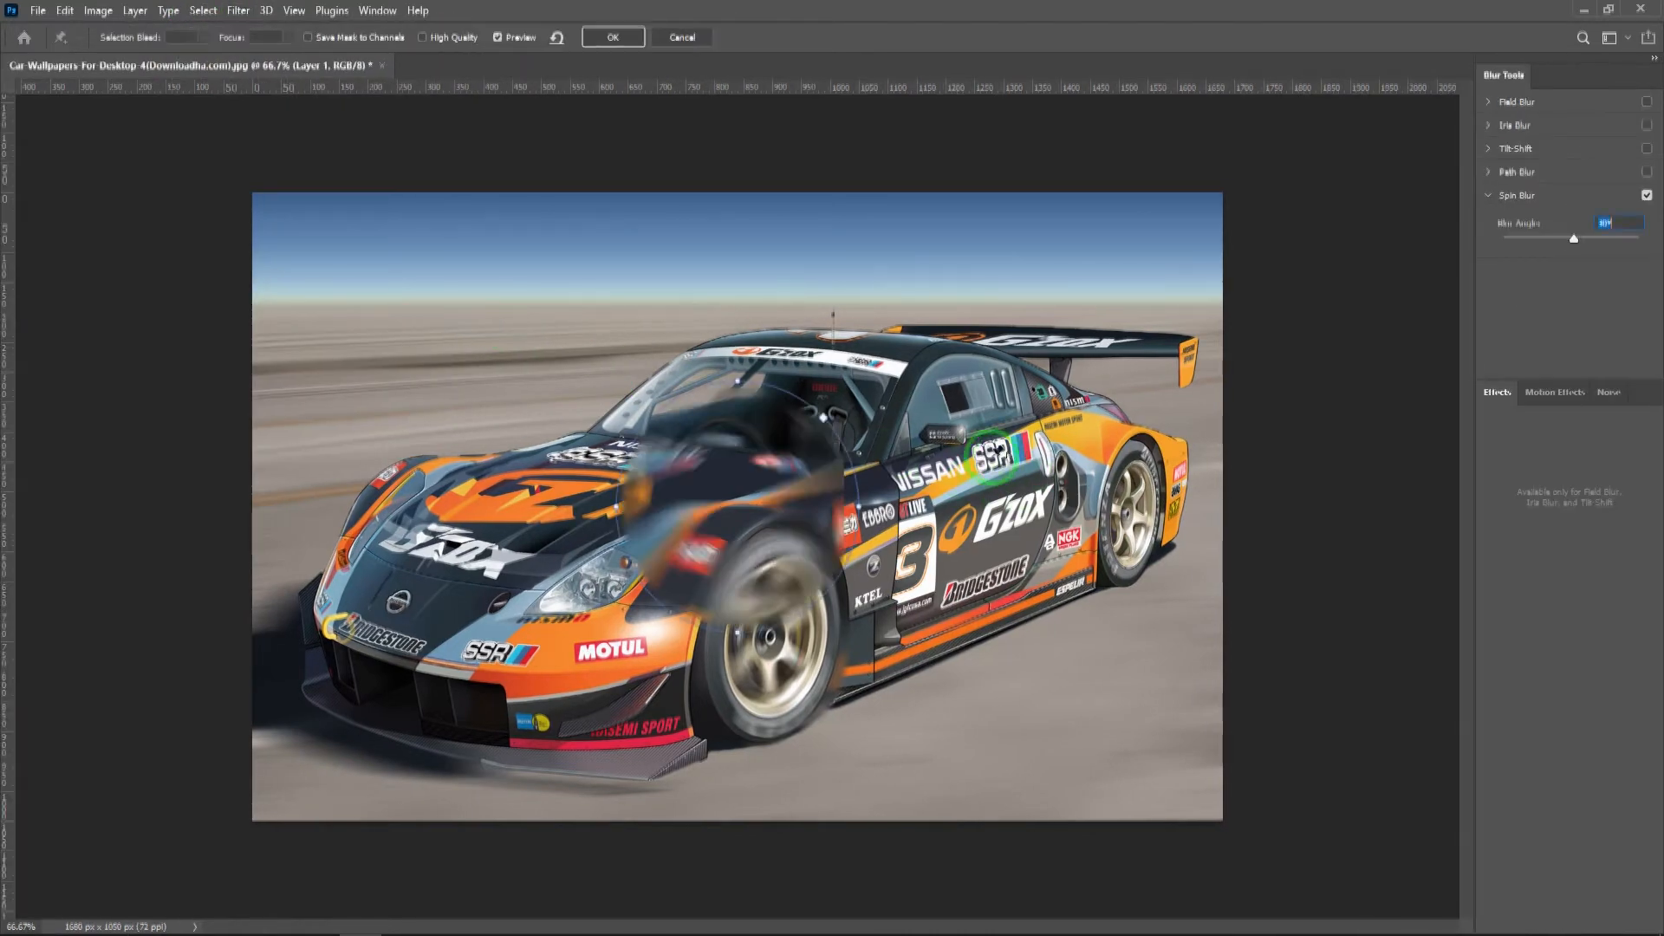
left_click_drag(774, 511, 1164, 526)
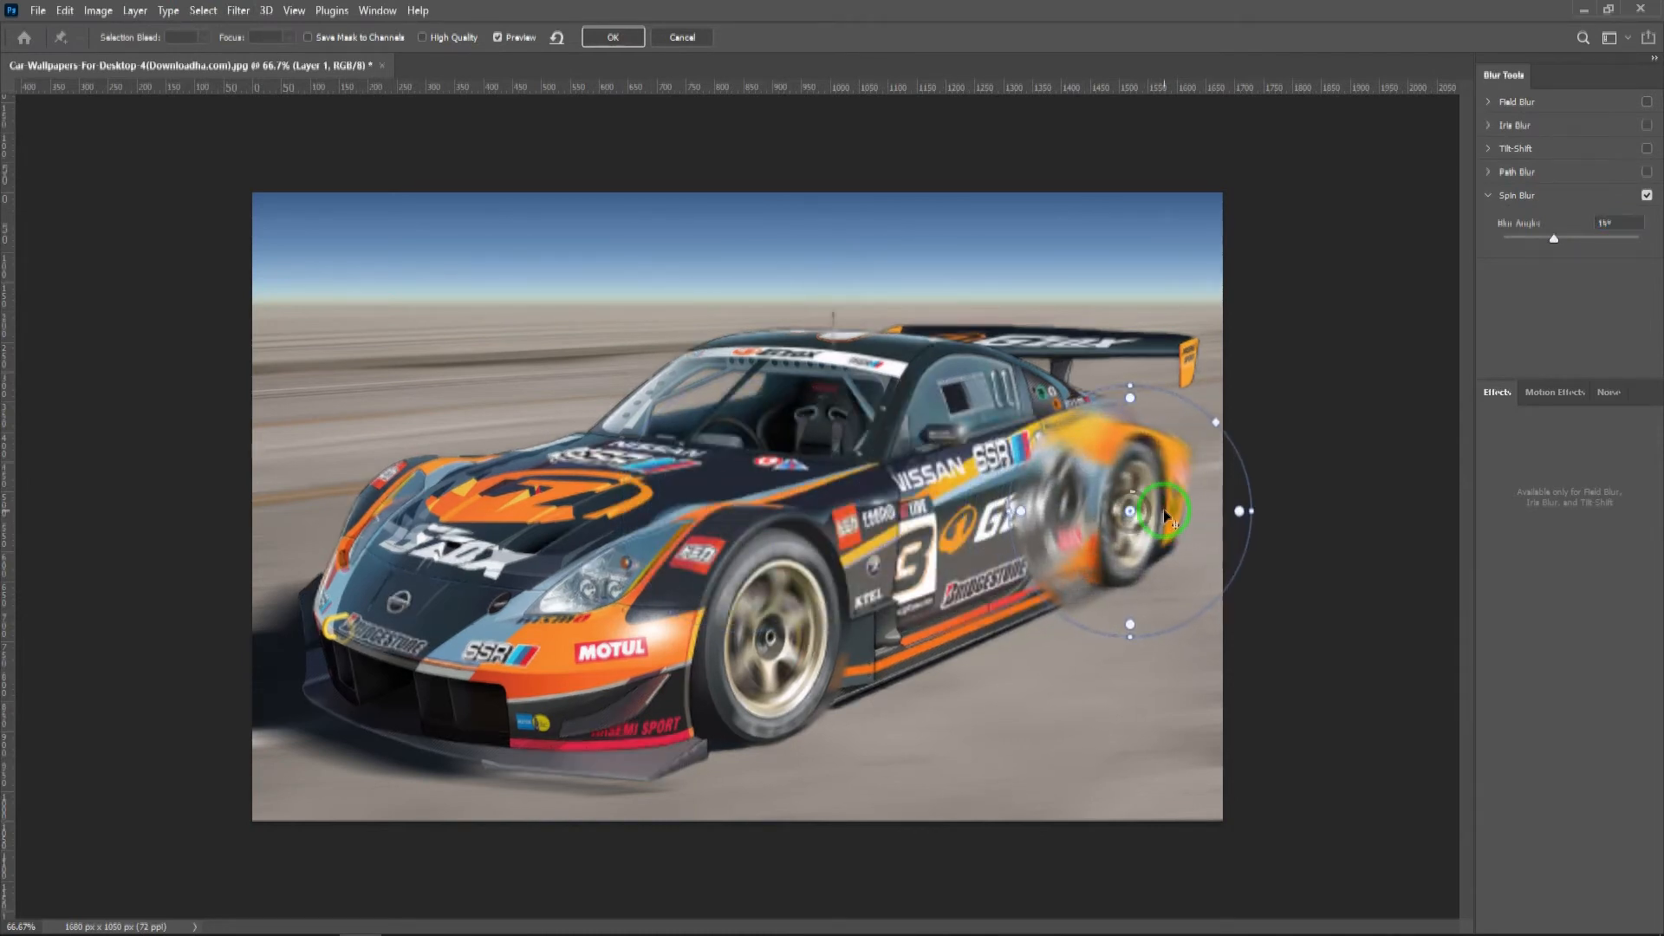
- Shrink and narrow the spin blur ring into a slightly tilted upright ellipse that fits the rear wheel, pulling in its feather handles
left_click_drag(1023, 518, 1075, 518)
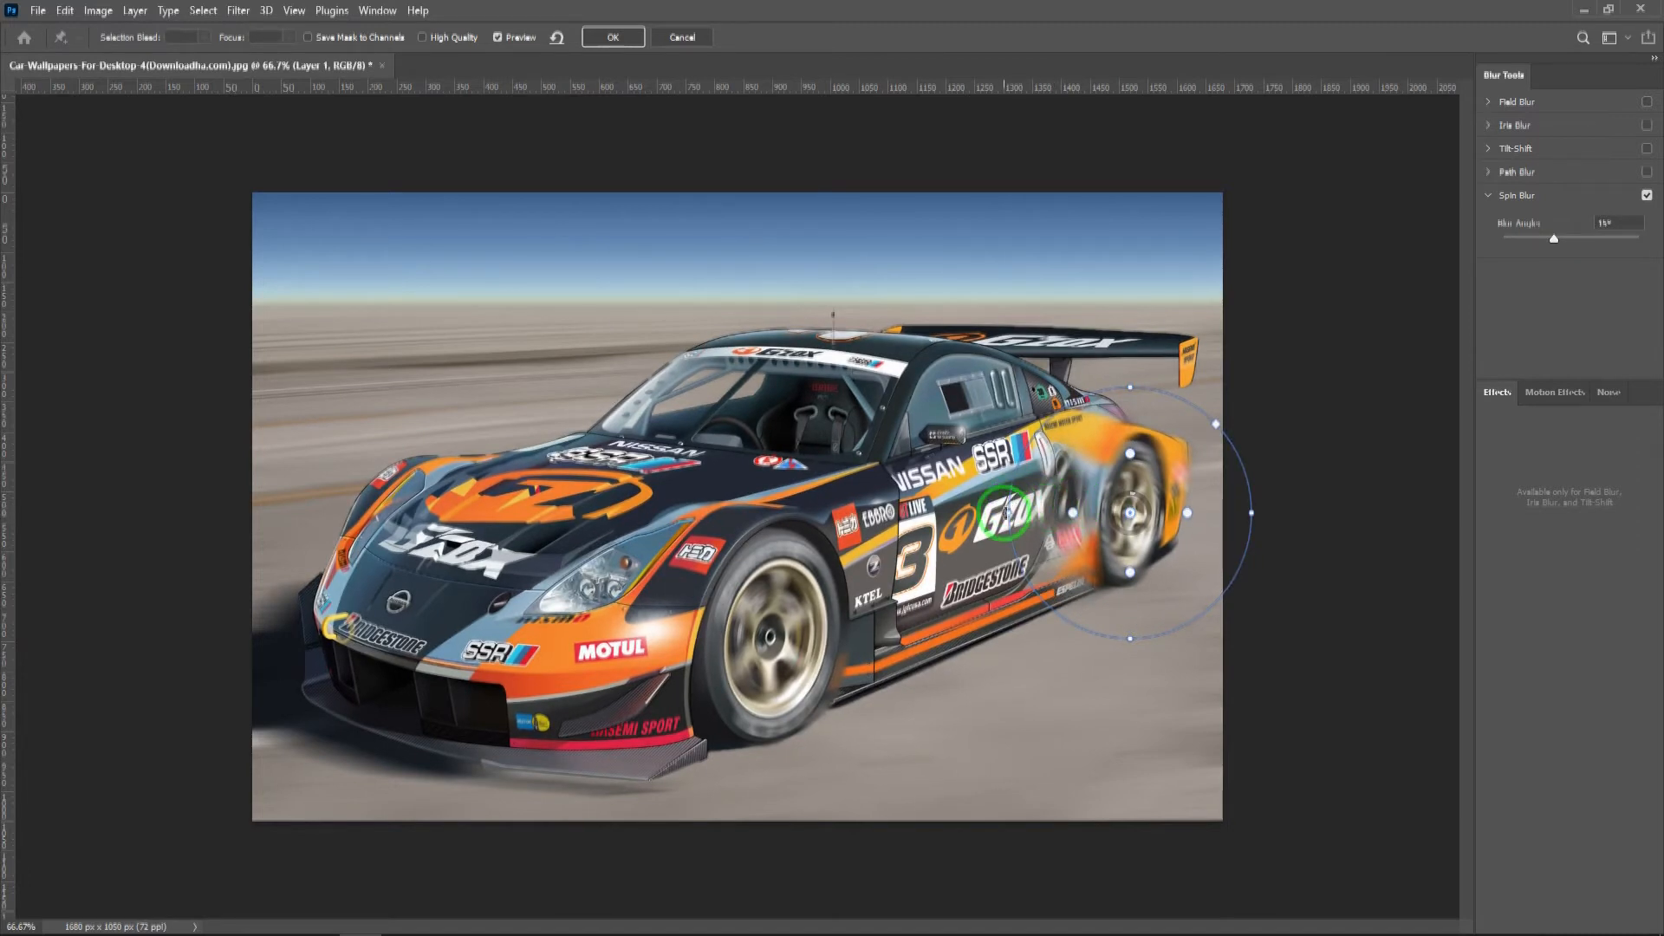
left_click_drag(1007, 511, 1104, 511)
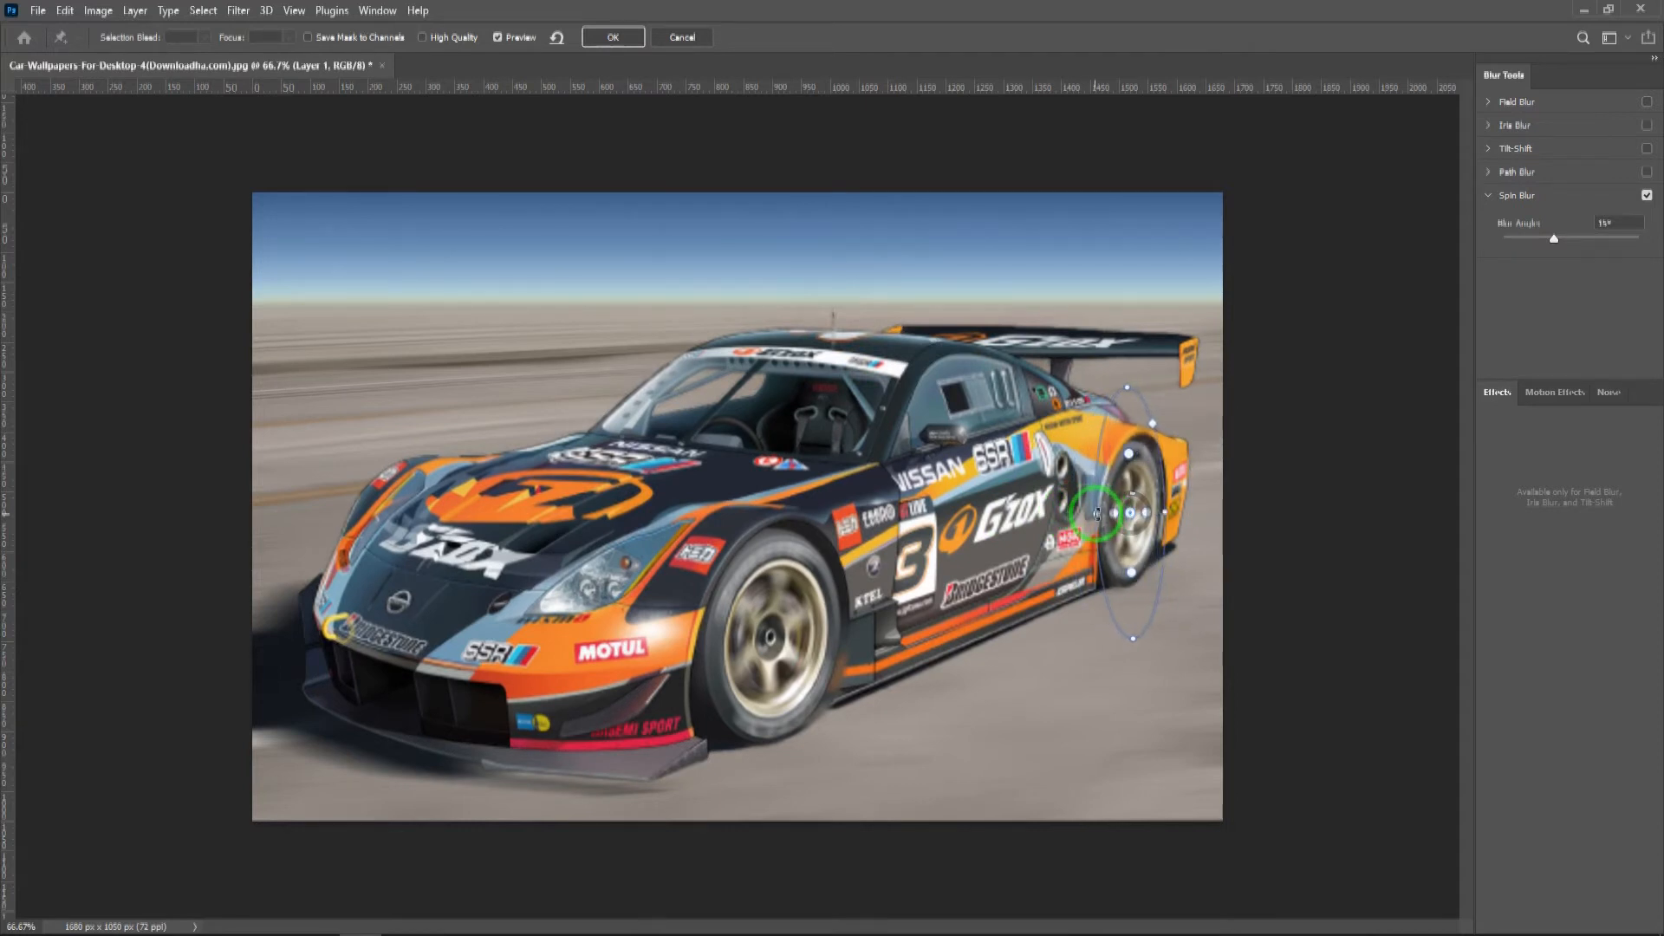
left_click_drag(1152, 504, 1156, 491)
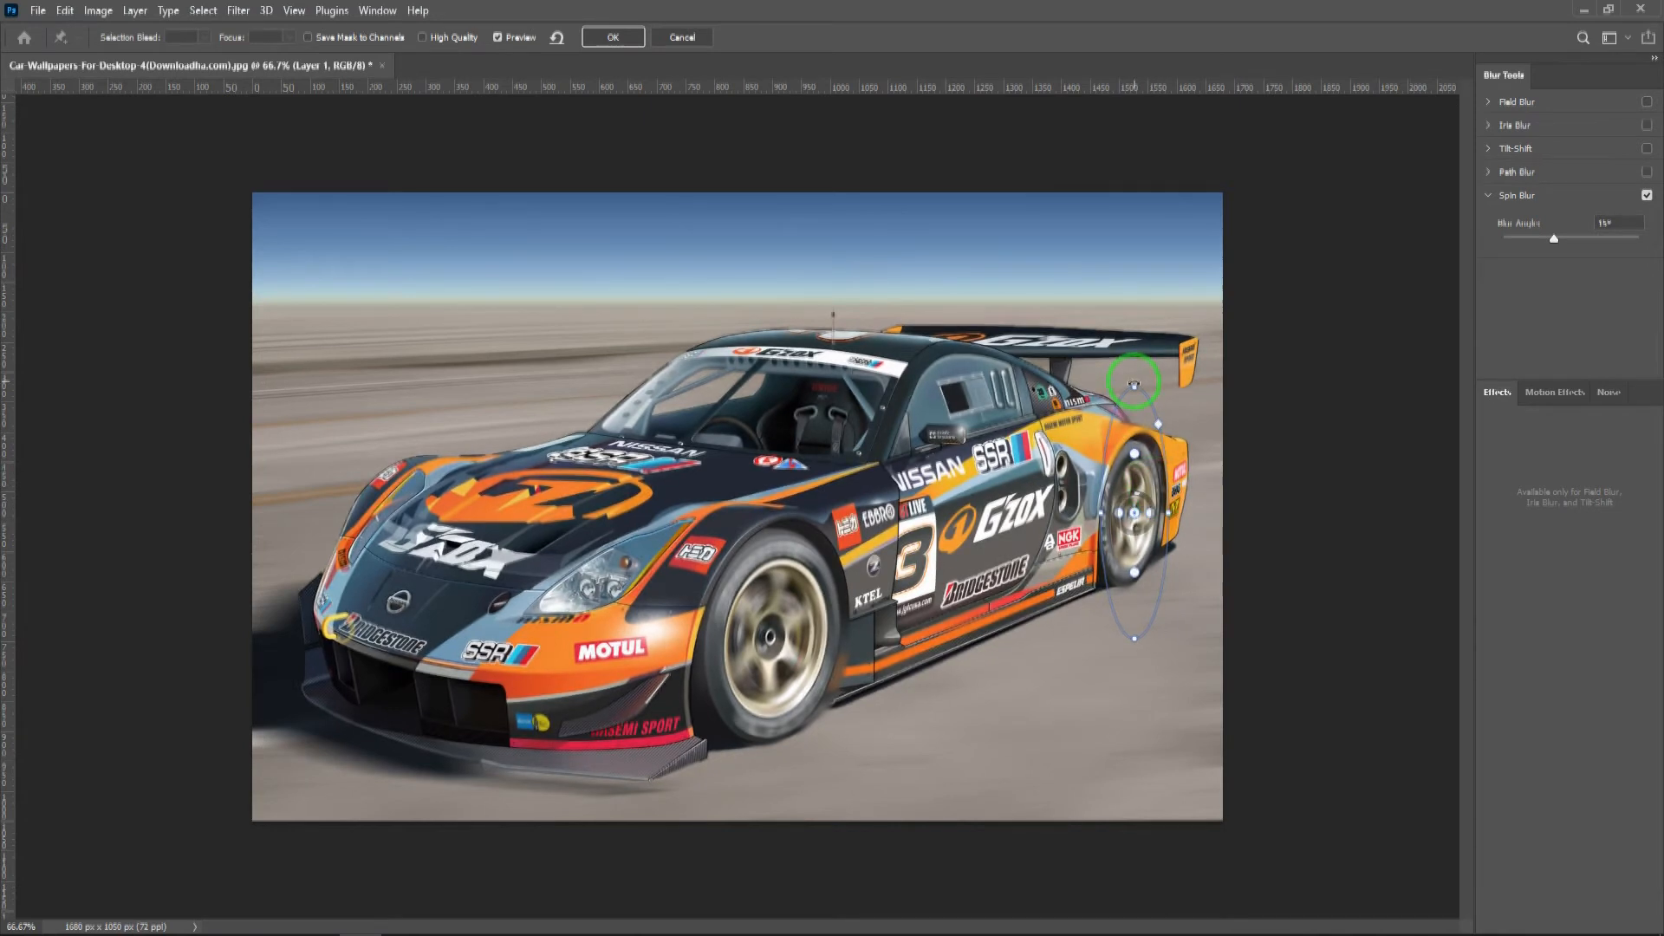
left_click_drag(1134, 384, 1138, 414)
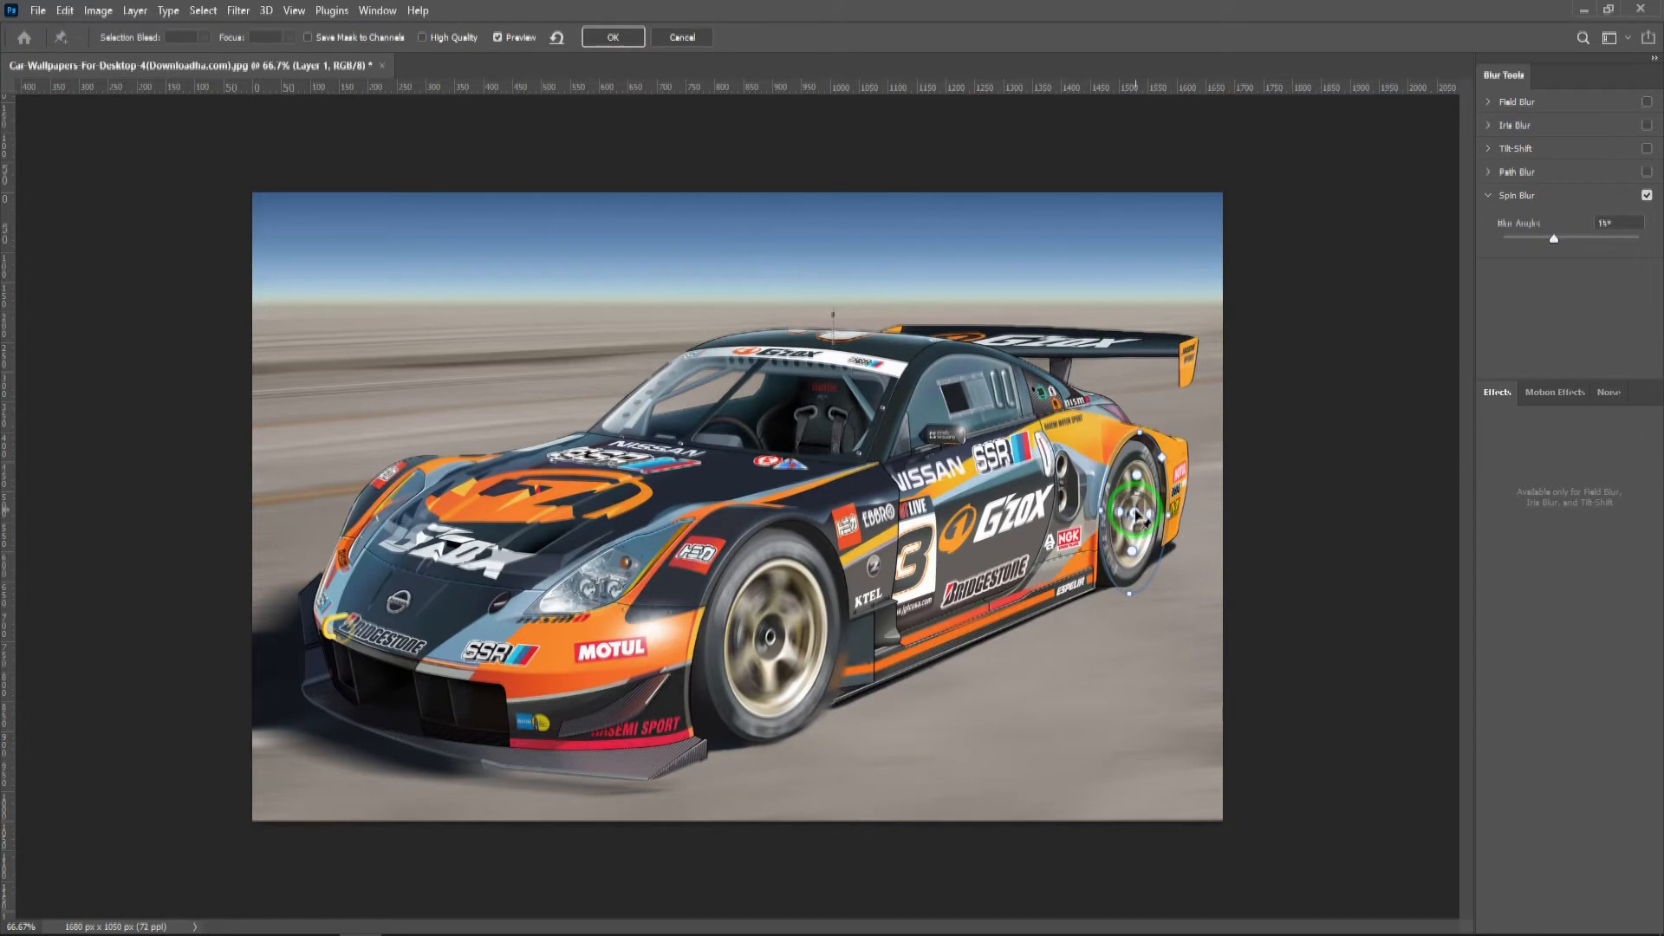
- Increase the rear wheel's spin blur angle moderately and move its feather handles outward toward the ellipse's edge
left_click_drag(1137, 492, 1146, 503)
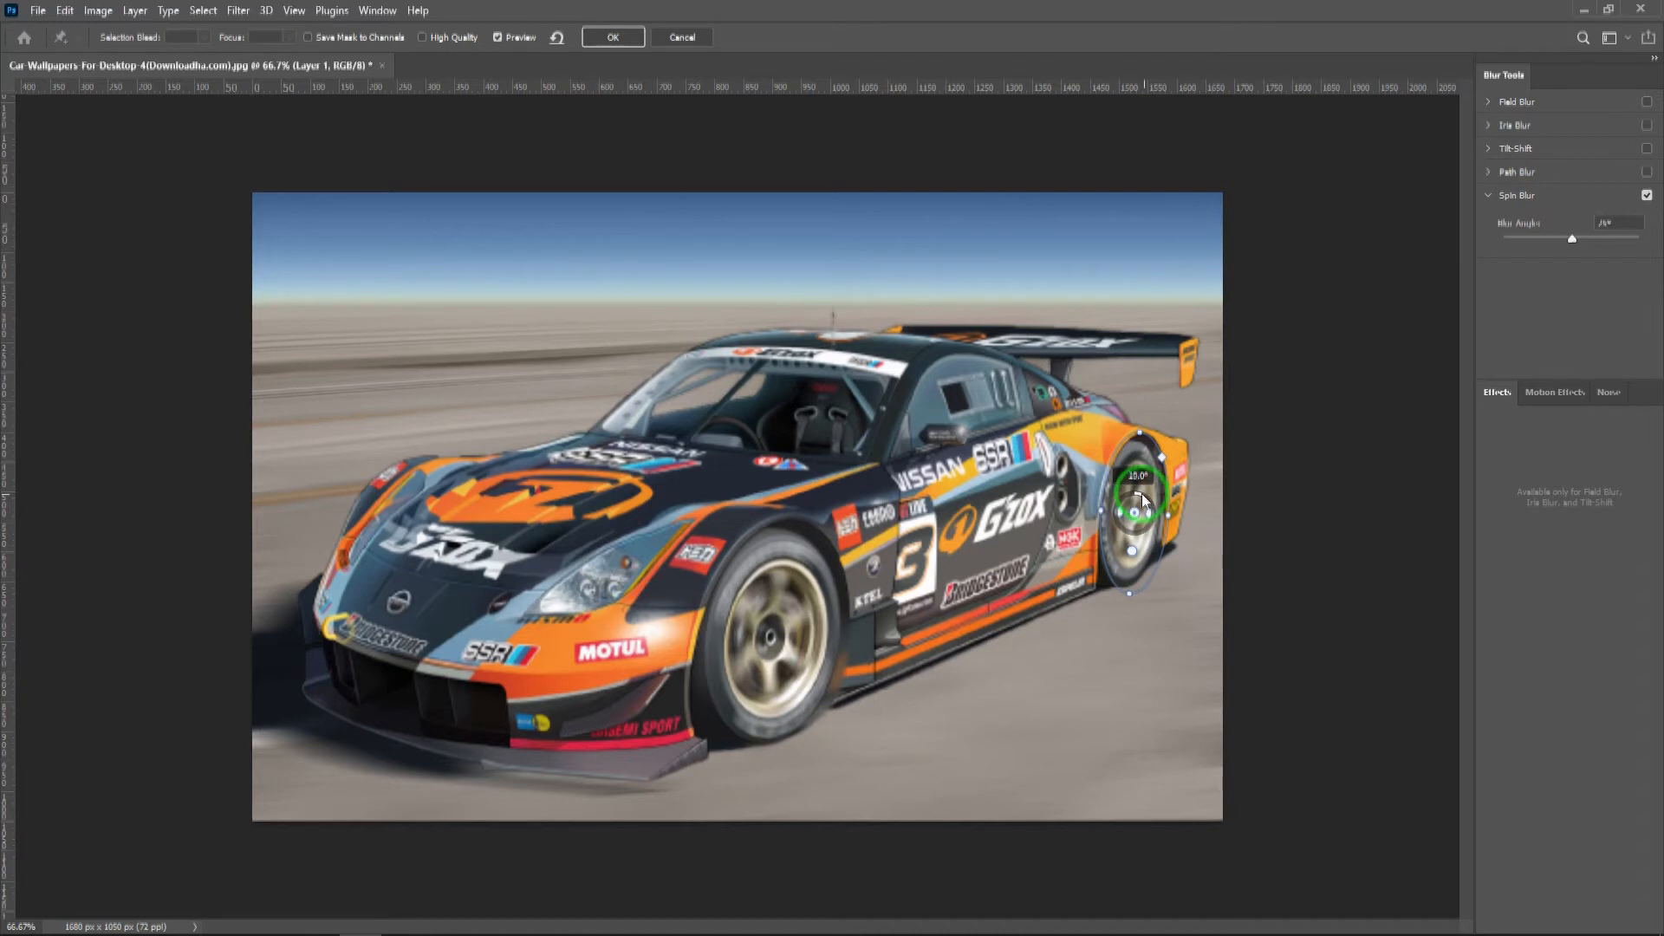
left_click_drag(1142, 492, 1142, 495)
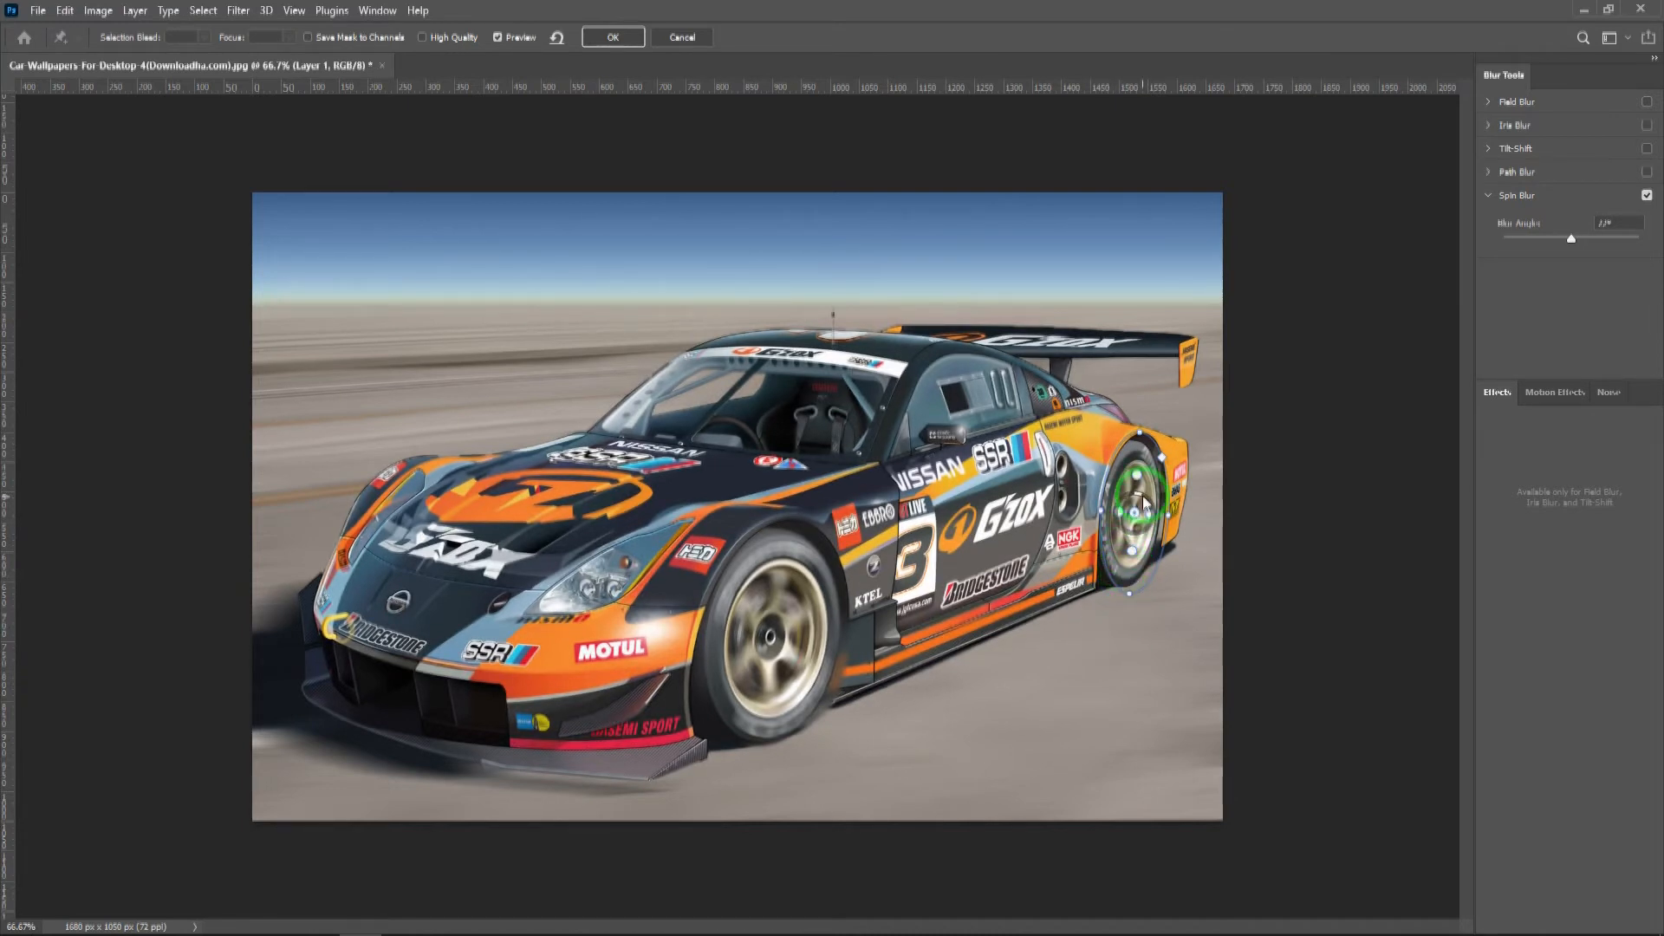
left_click_drag(1145, 501, 1150, 504)
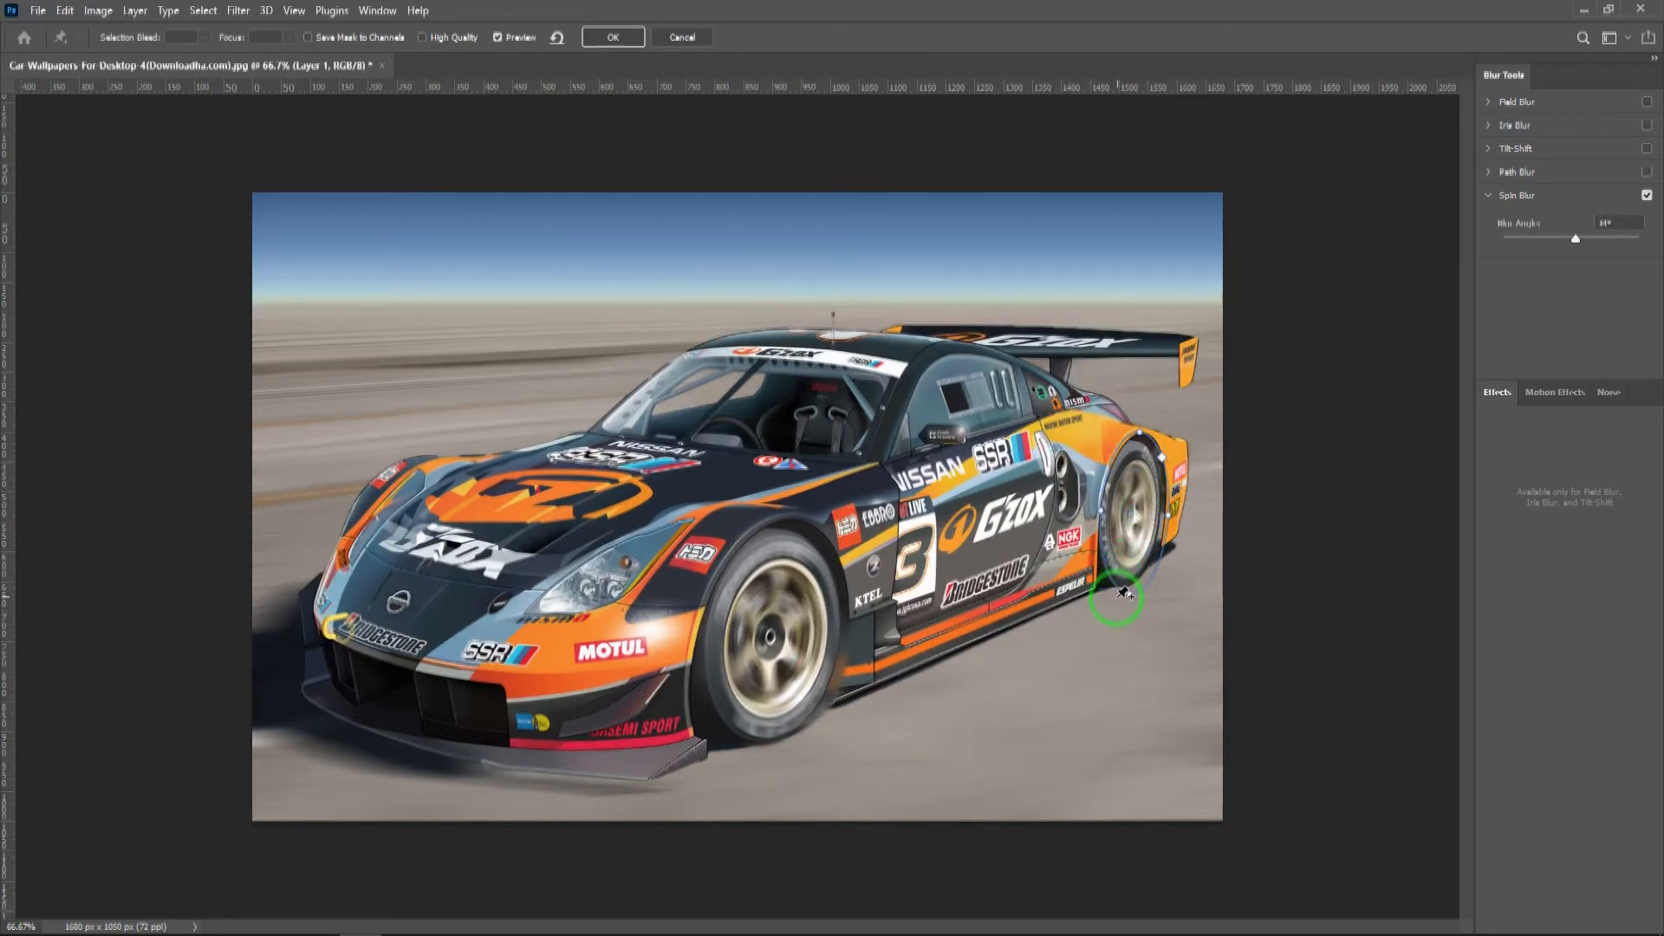
left_click_drag(1133, 569, 1138, 585)
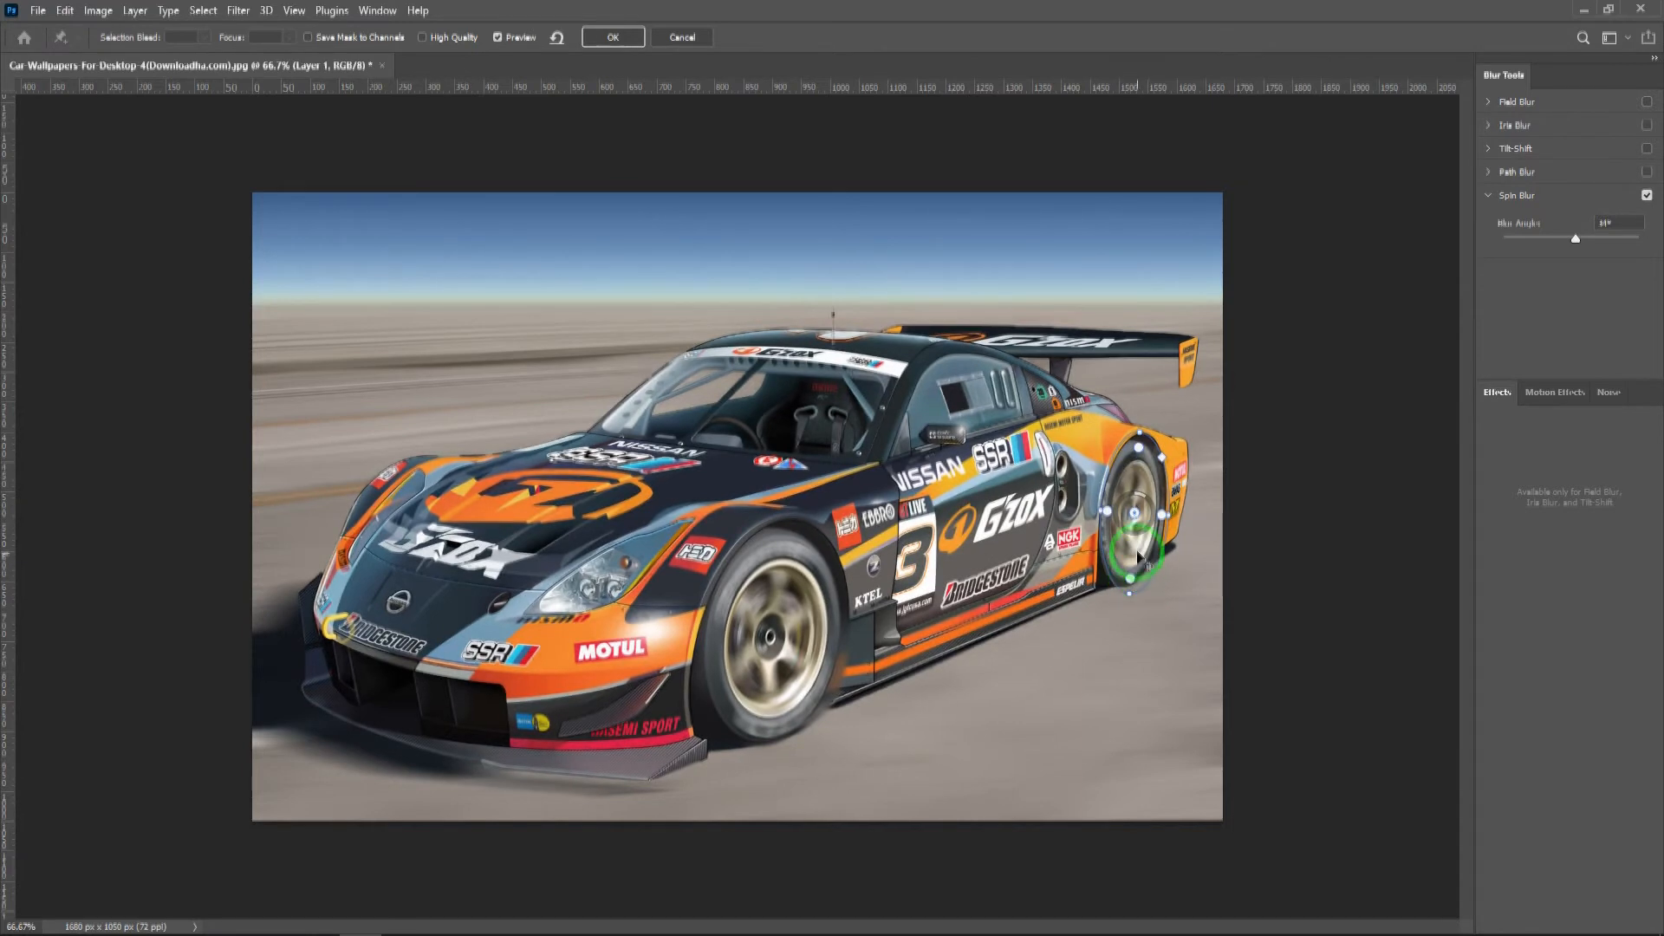
left_click_drag(1144, 500, 1143, 494)
left_click_drag(1144, 501, 1146, 501)
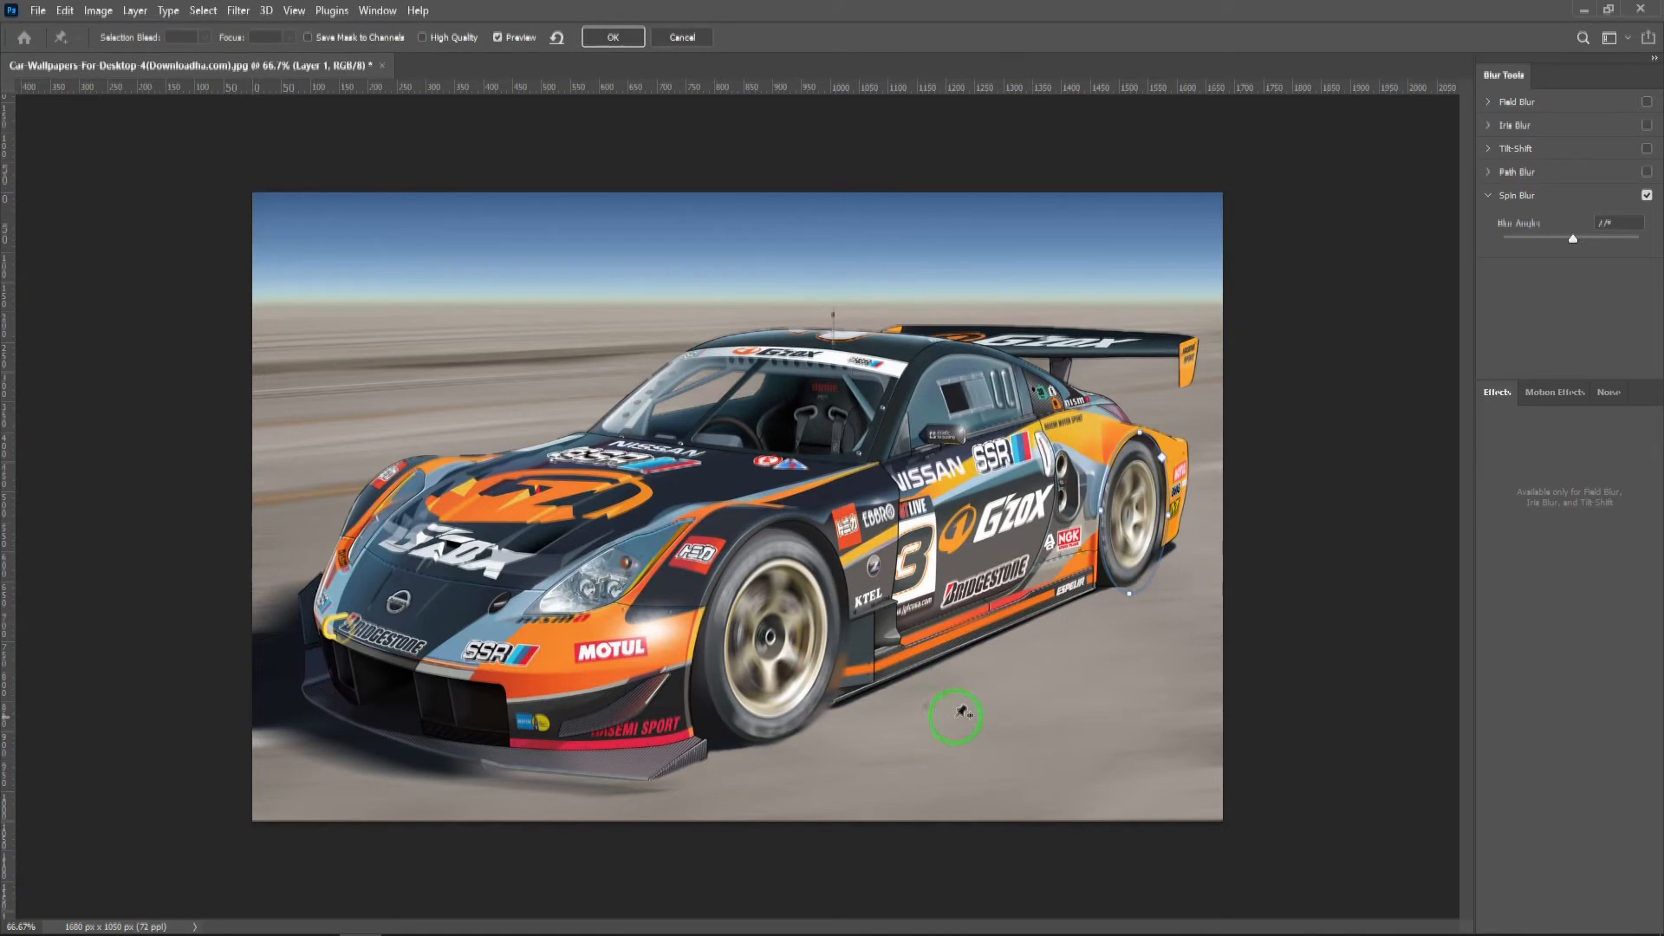
- Try an additional spin blur centred on the front wheel with a much larger blur angle, and delete it
left_click(774, 659)
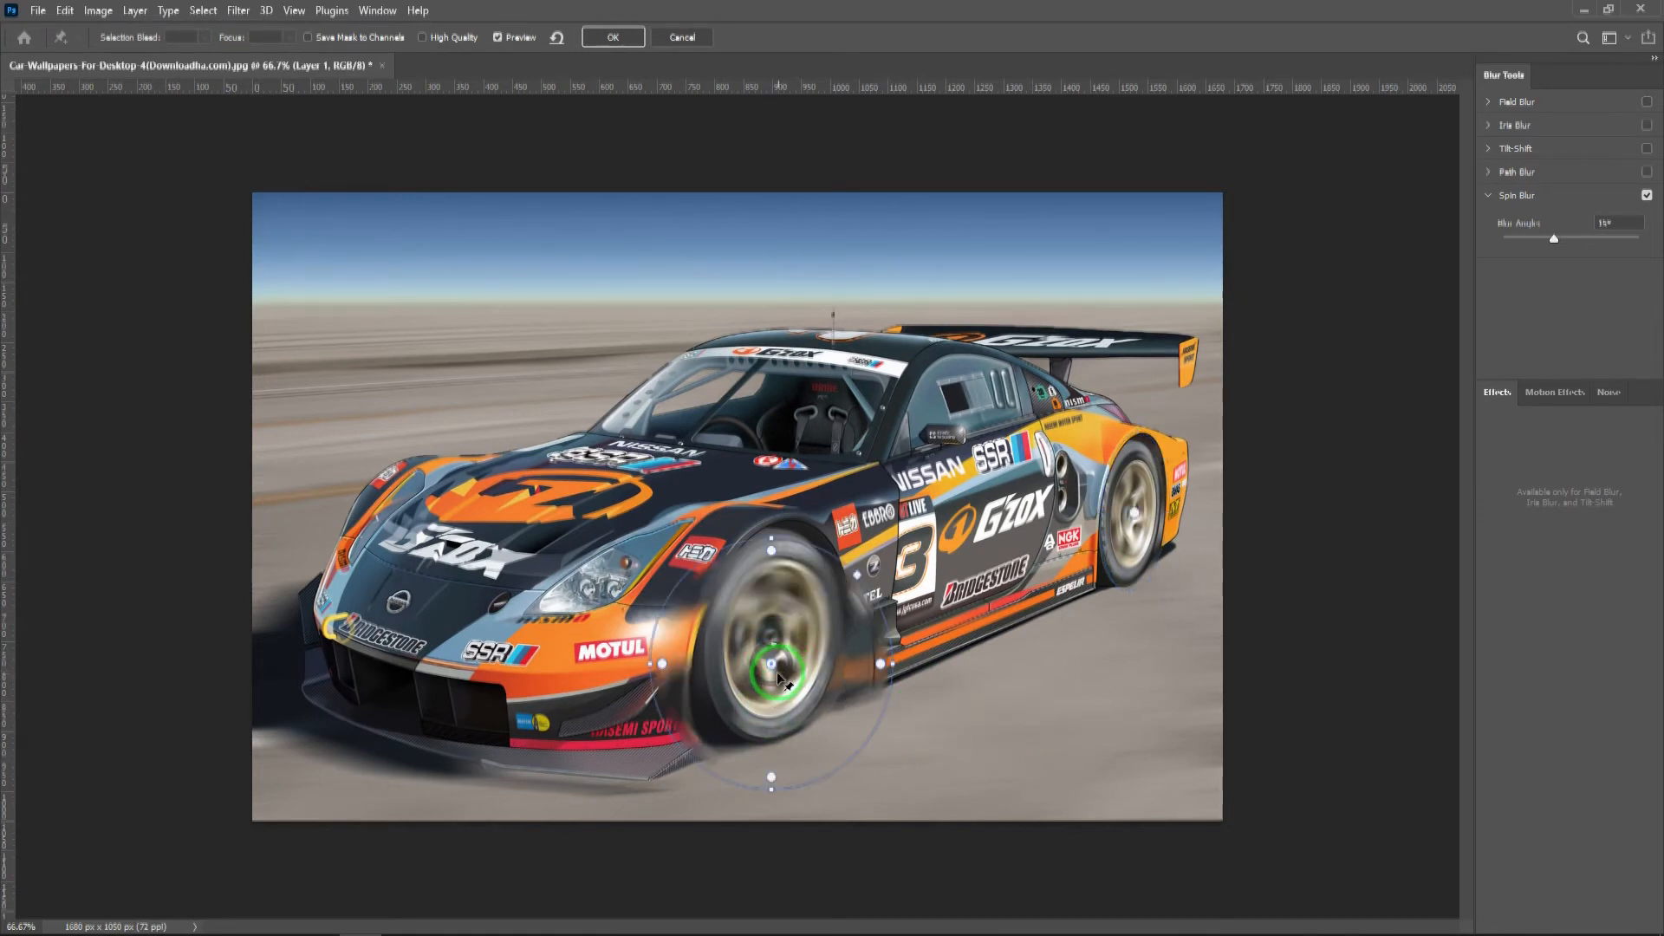
left_click_drag(777, 675, 771, 649)
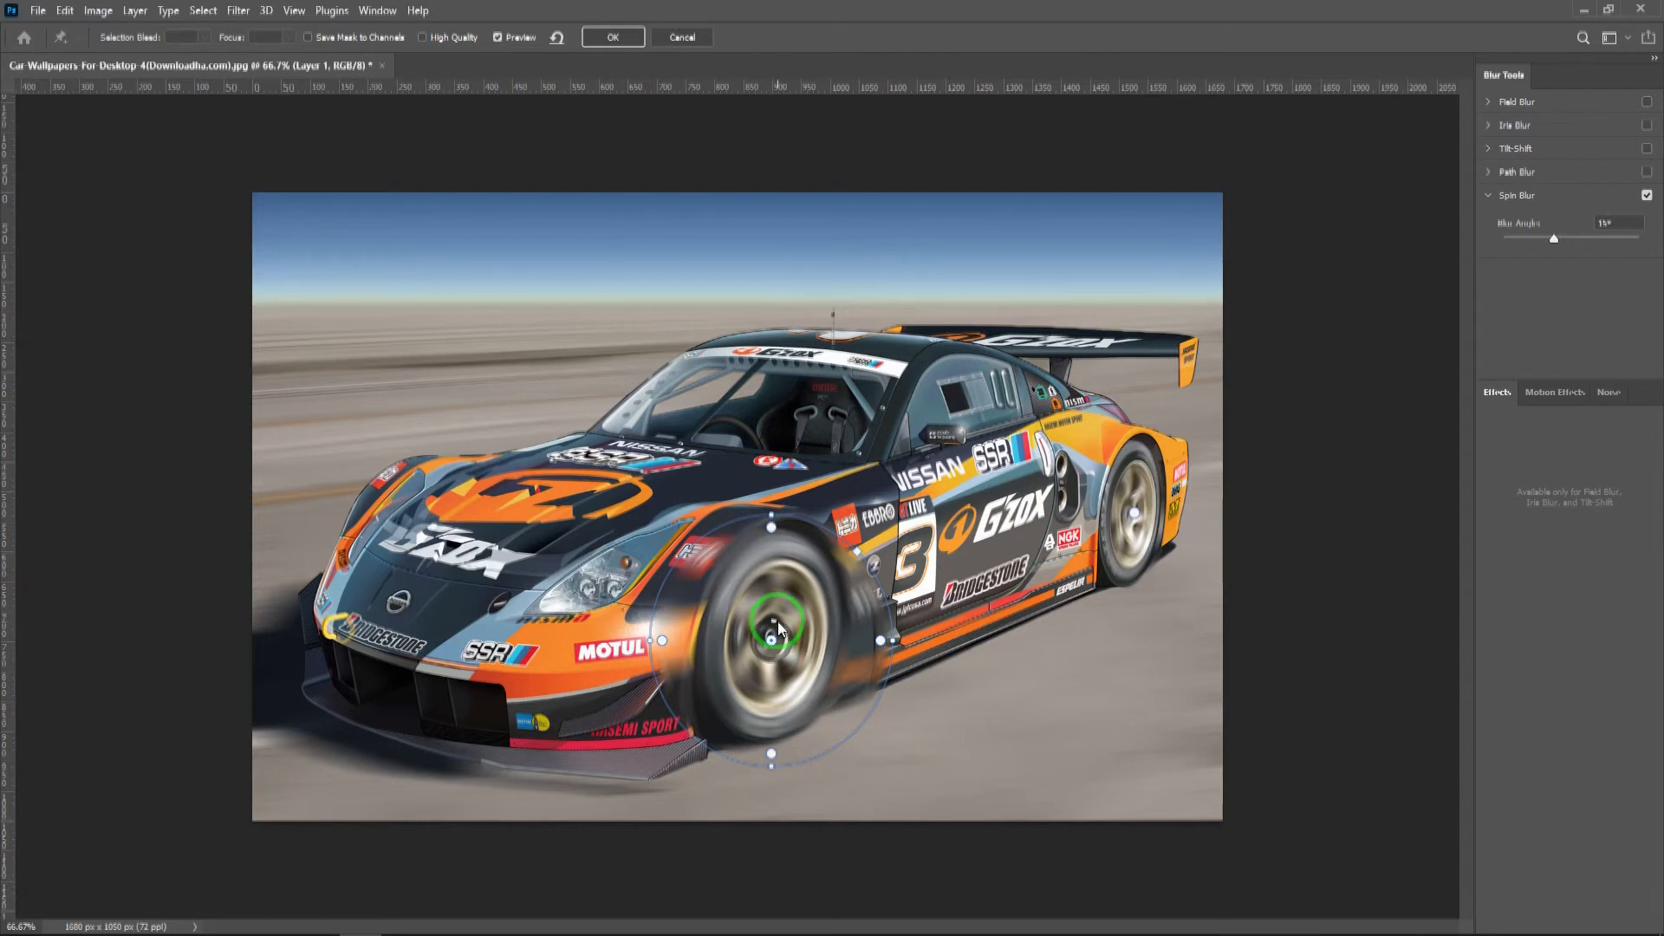
mouse_move(778, 622)
left_mouse_down()
mouse_move(781, 656)
mouse_move(759, 630)
left_mouse_up()
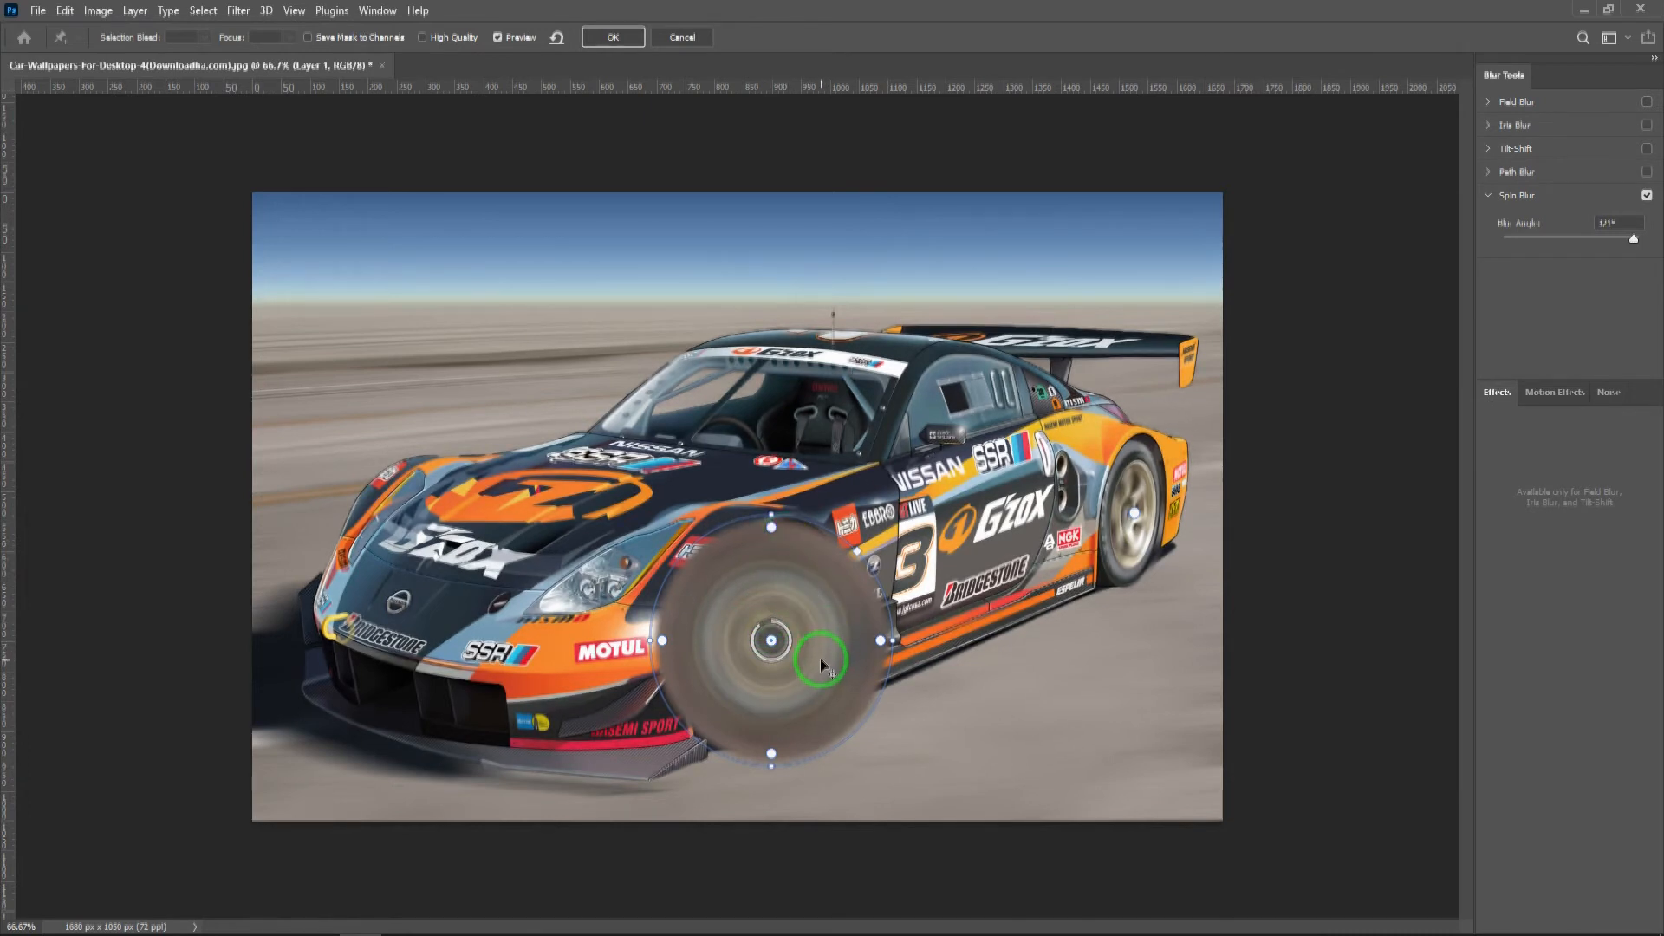
key("Delete")
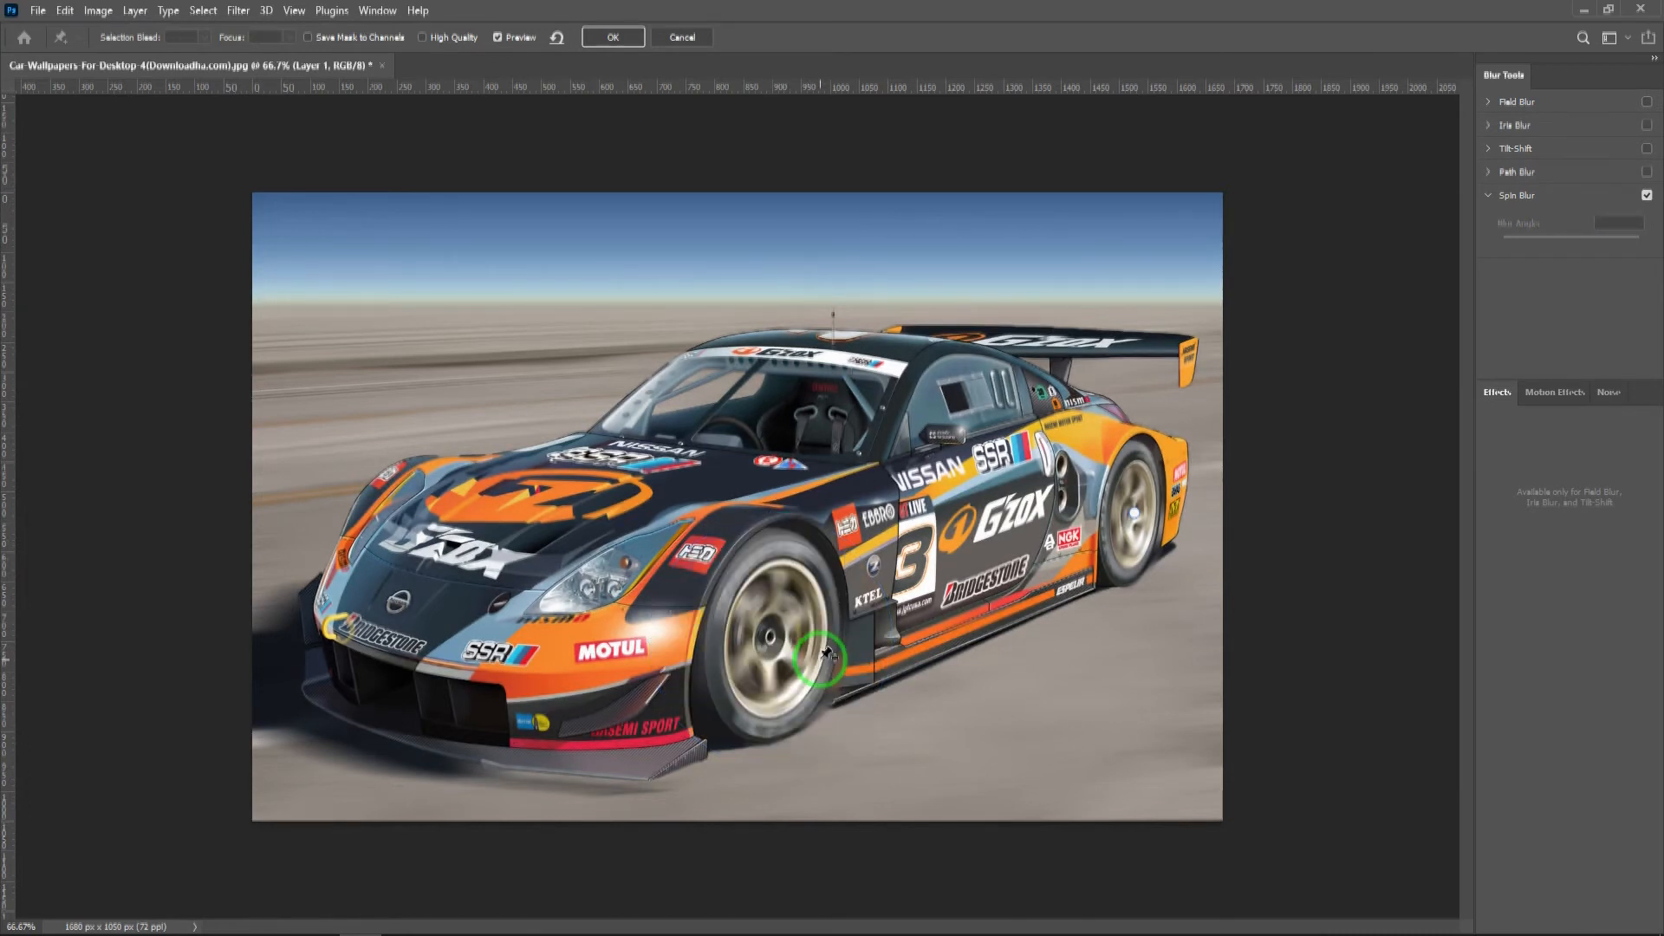
- Apply the rear wheel's Spin Blur to Layer 1 and hide Layer 0
left_click(783, 631)
left_click(614, 40)
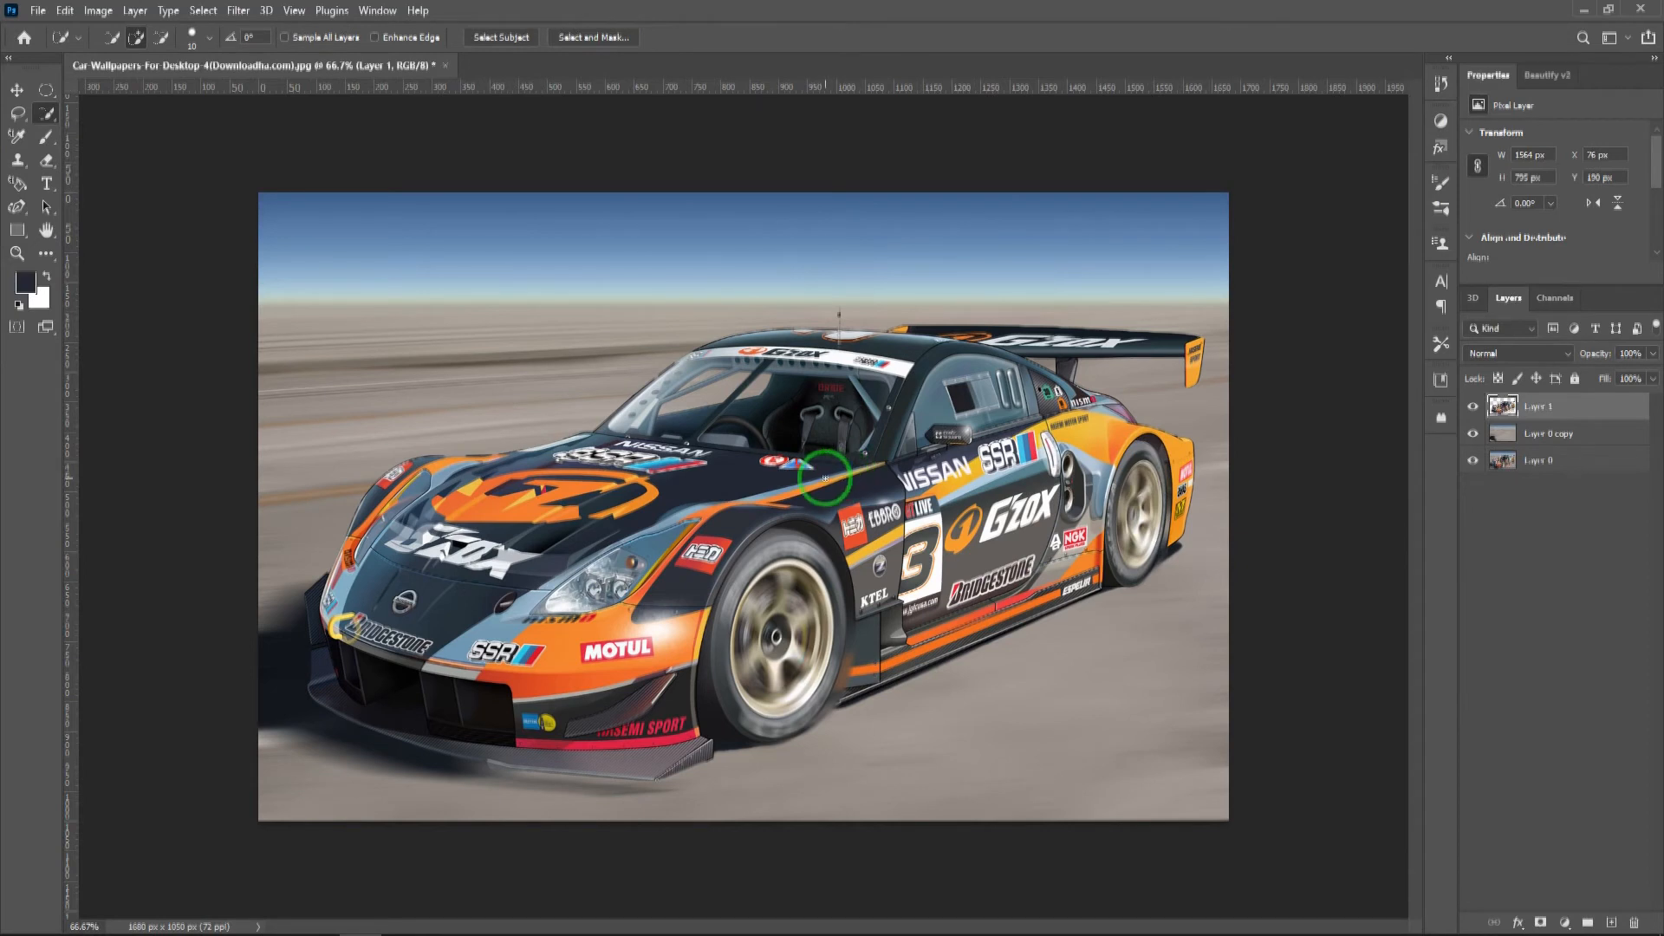
left_click(1475, 463)
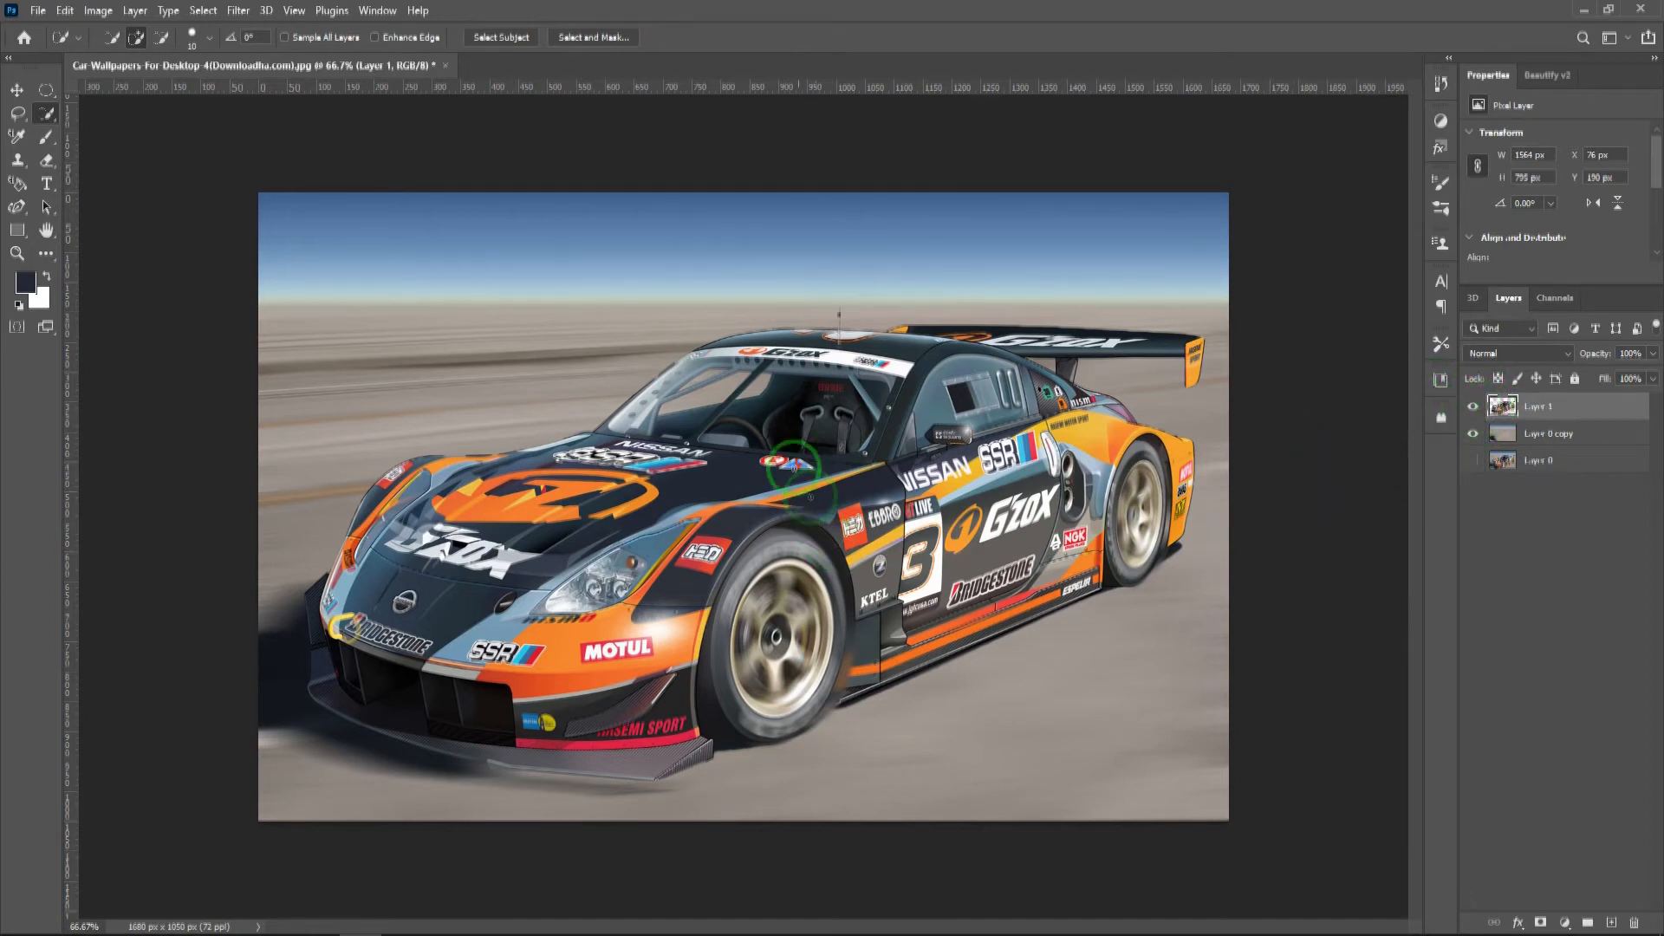
- Apply a Motion Blur to Layer 0 copy with a 4° angle, trying longer distances before settling on 30 pixels
left_click(1598, 443)
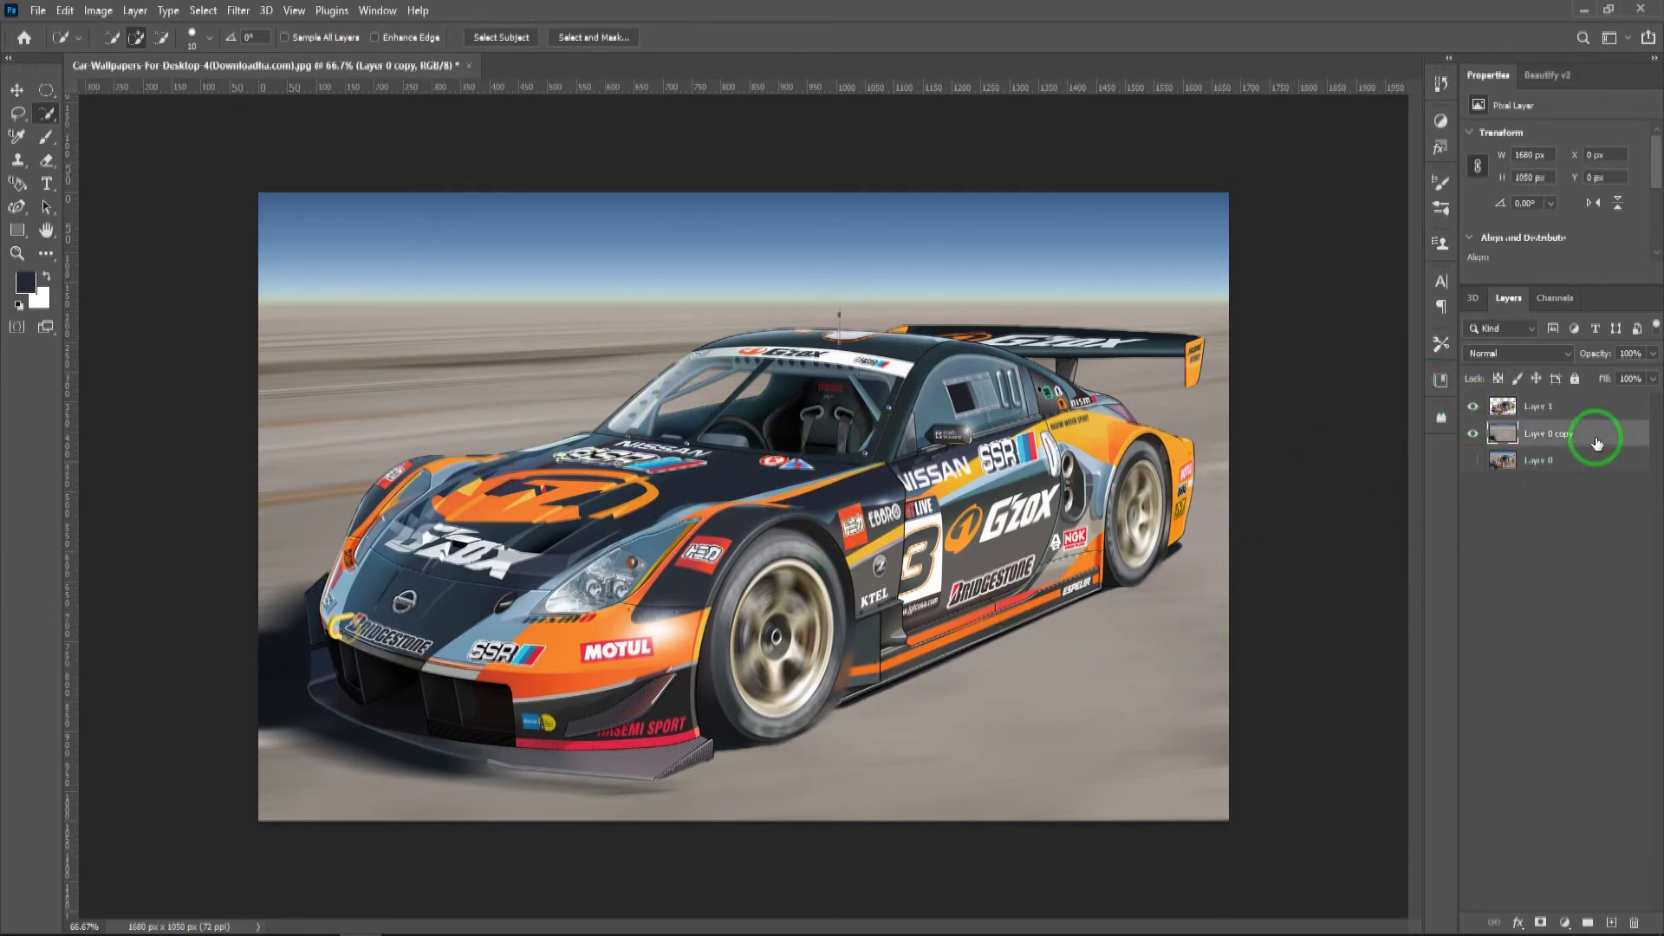
left_click(239, 11)
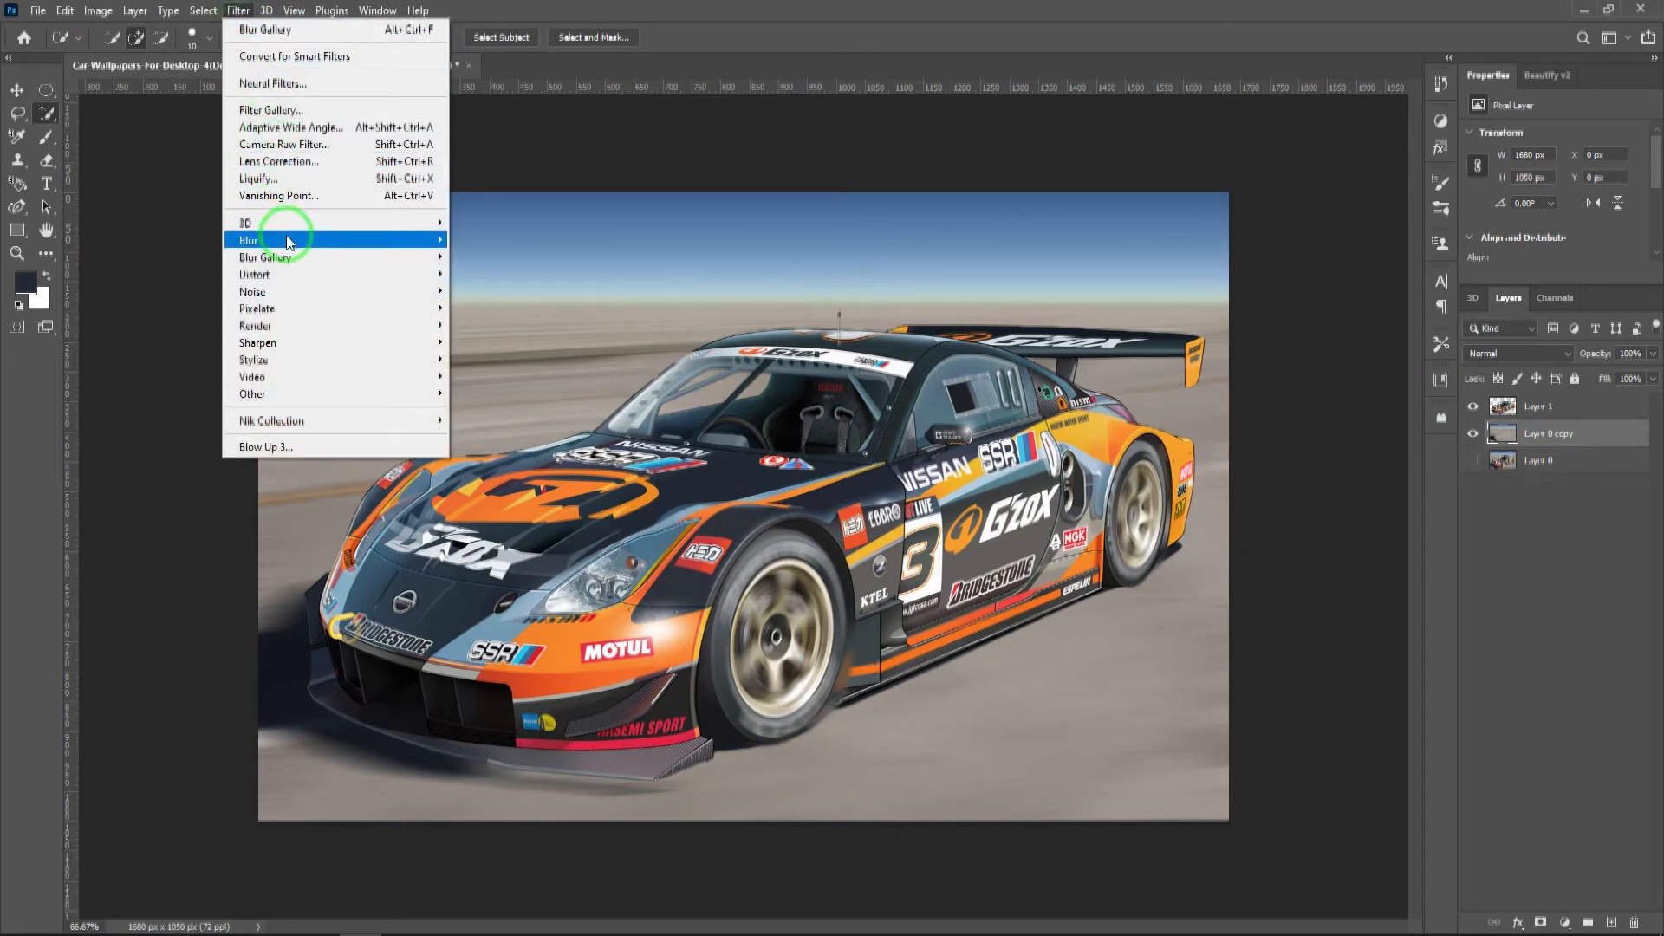
left_click(414, 242)
left_click(491, 341)
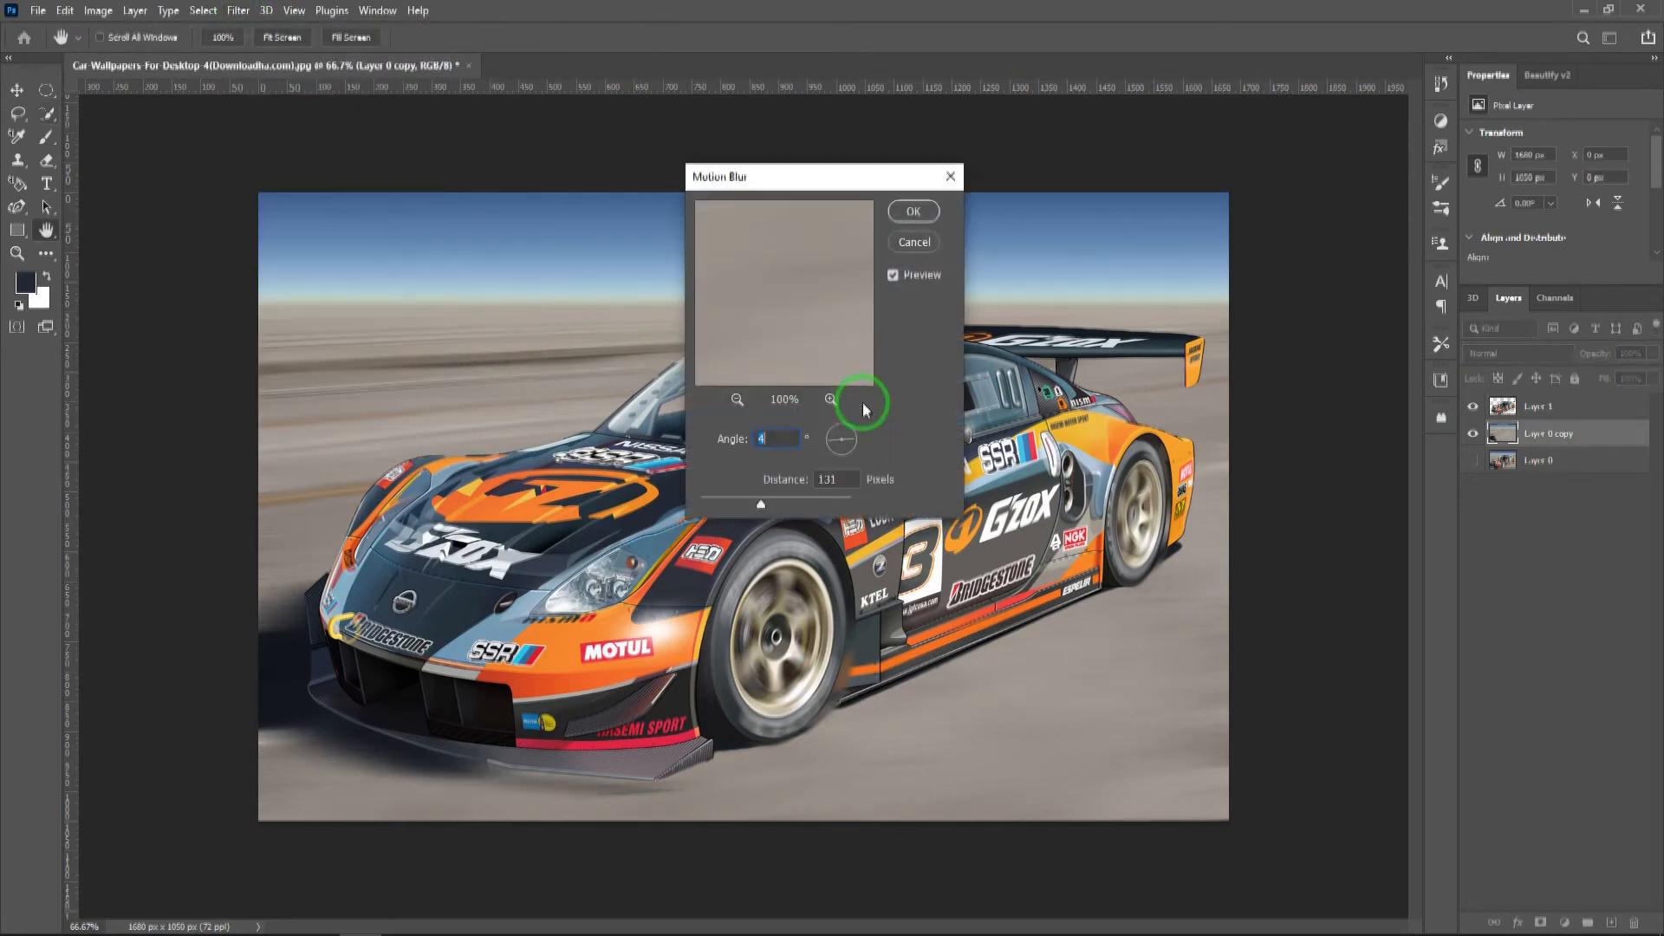
left_click_drag(763, 501, 796, 506)
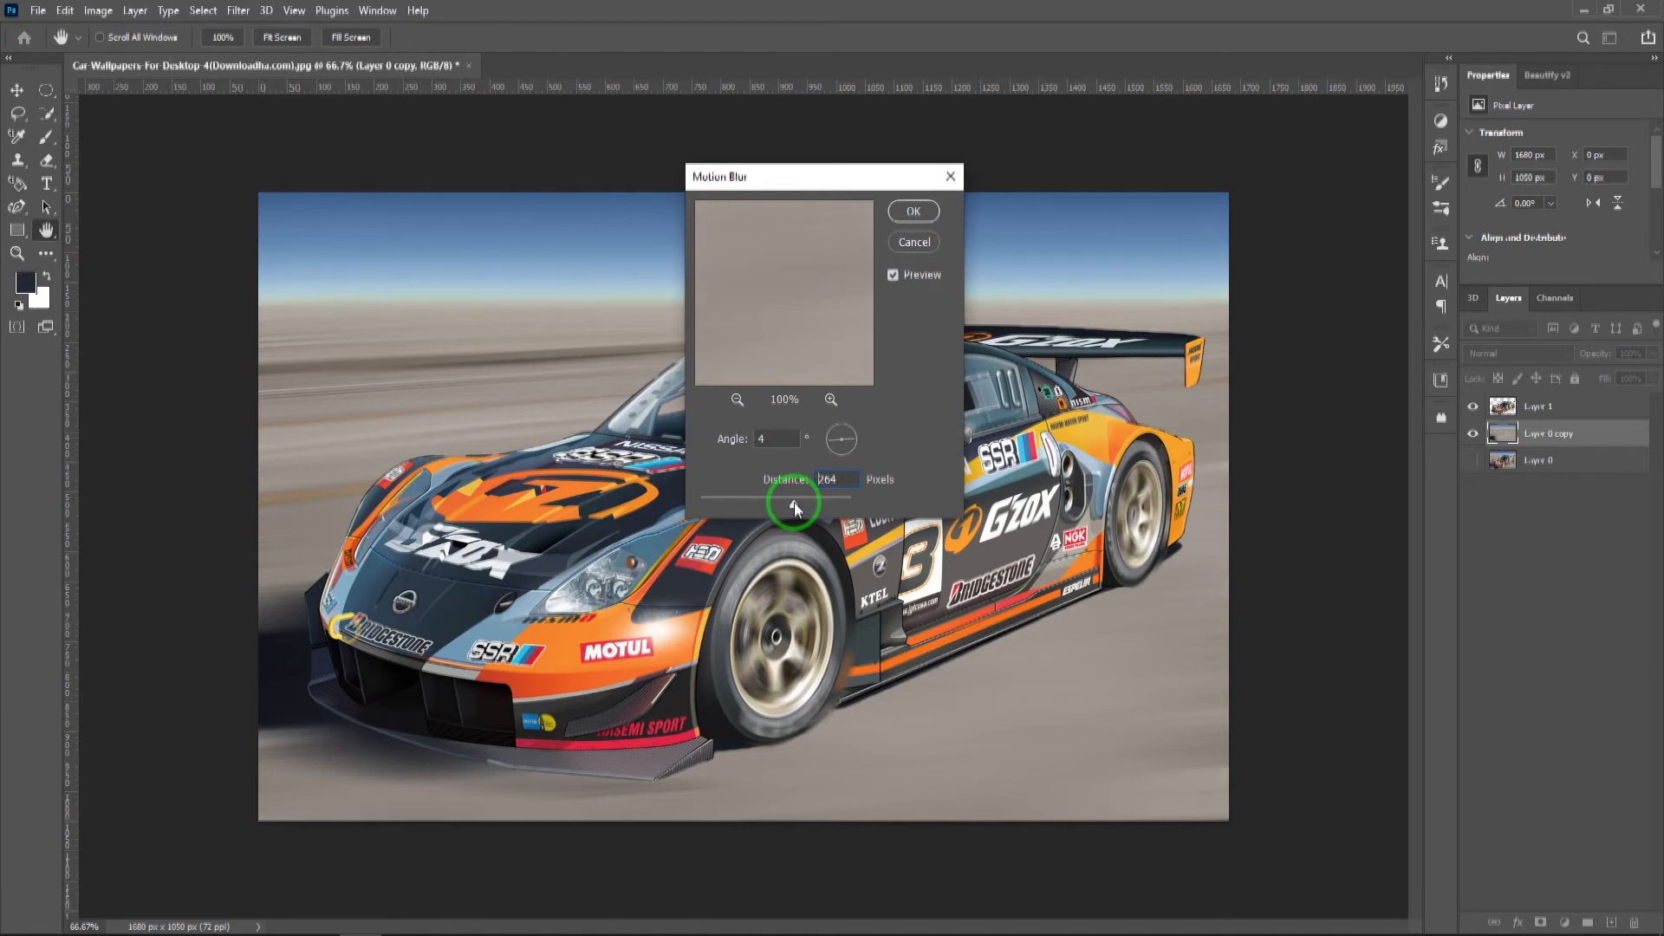
left_click_drag(824, 503, 829, 504)
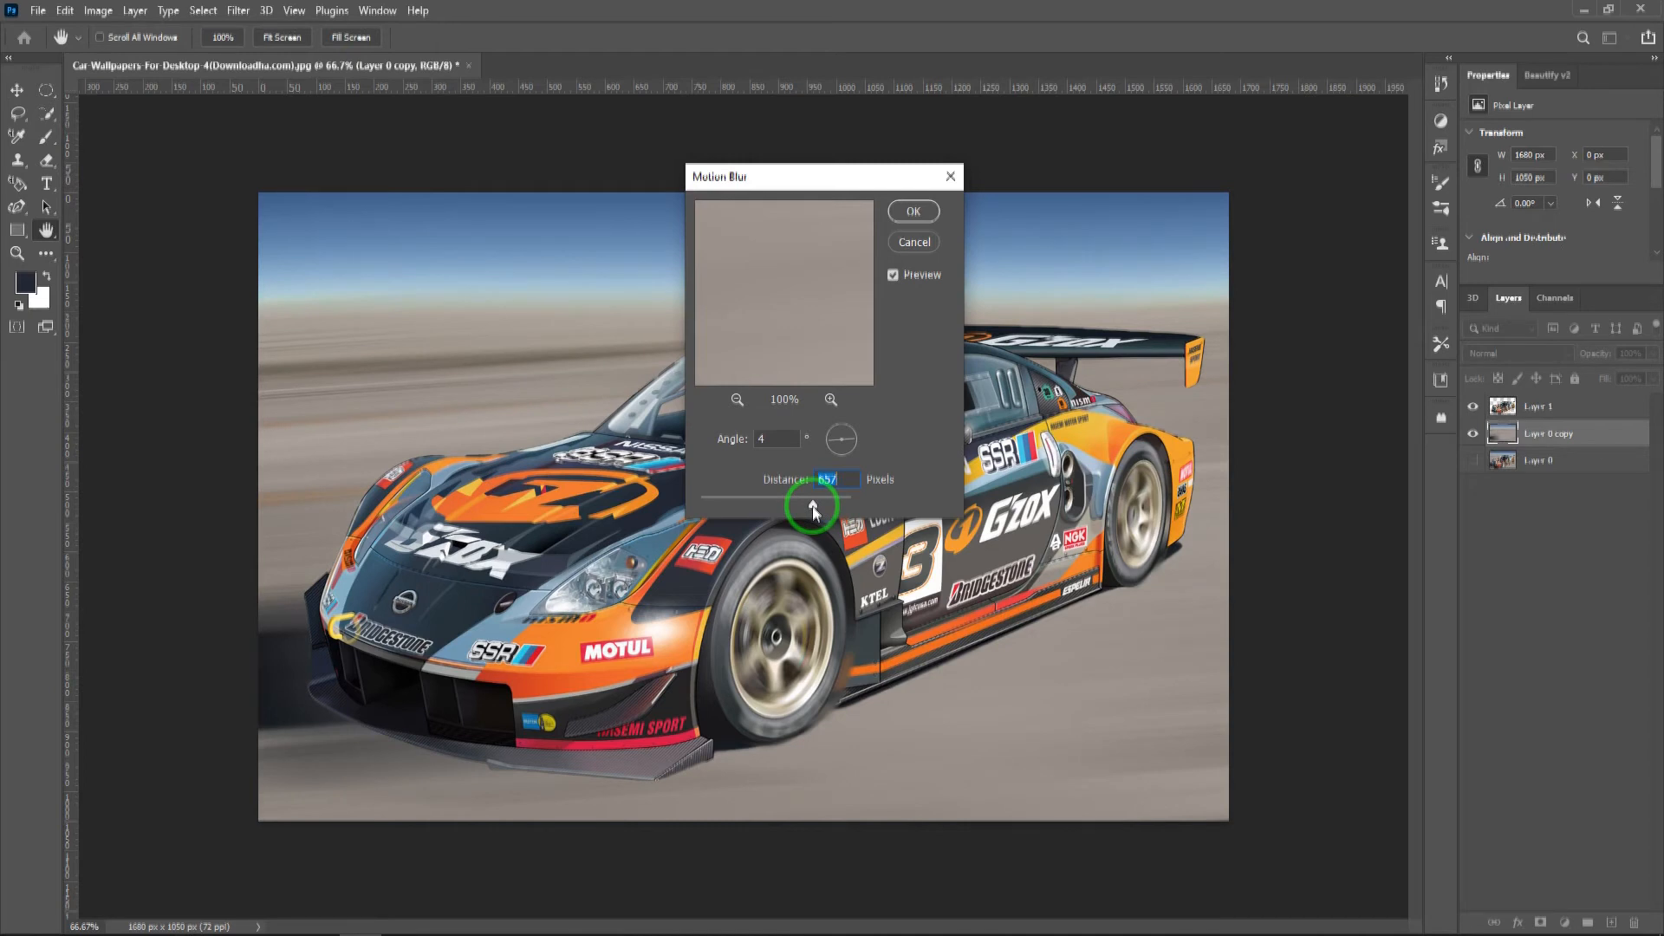
left_click_drag(807, 507, 804, 506)
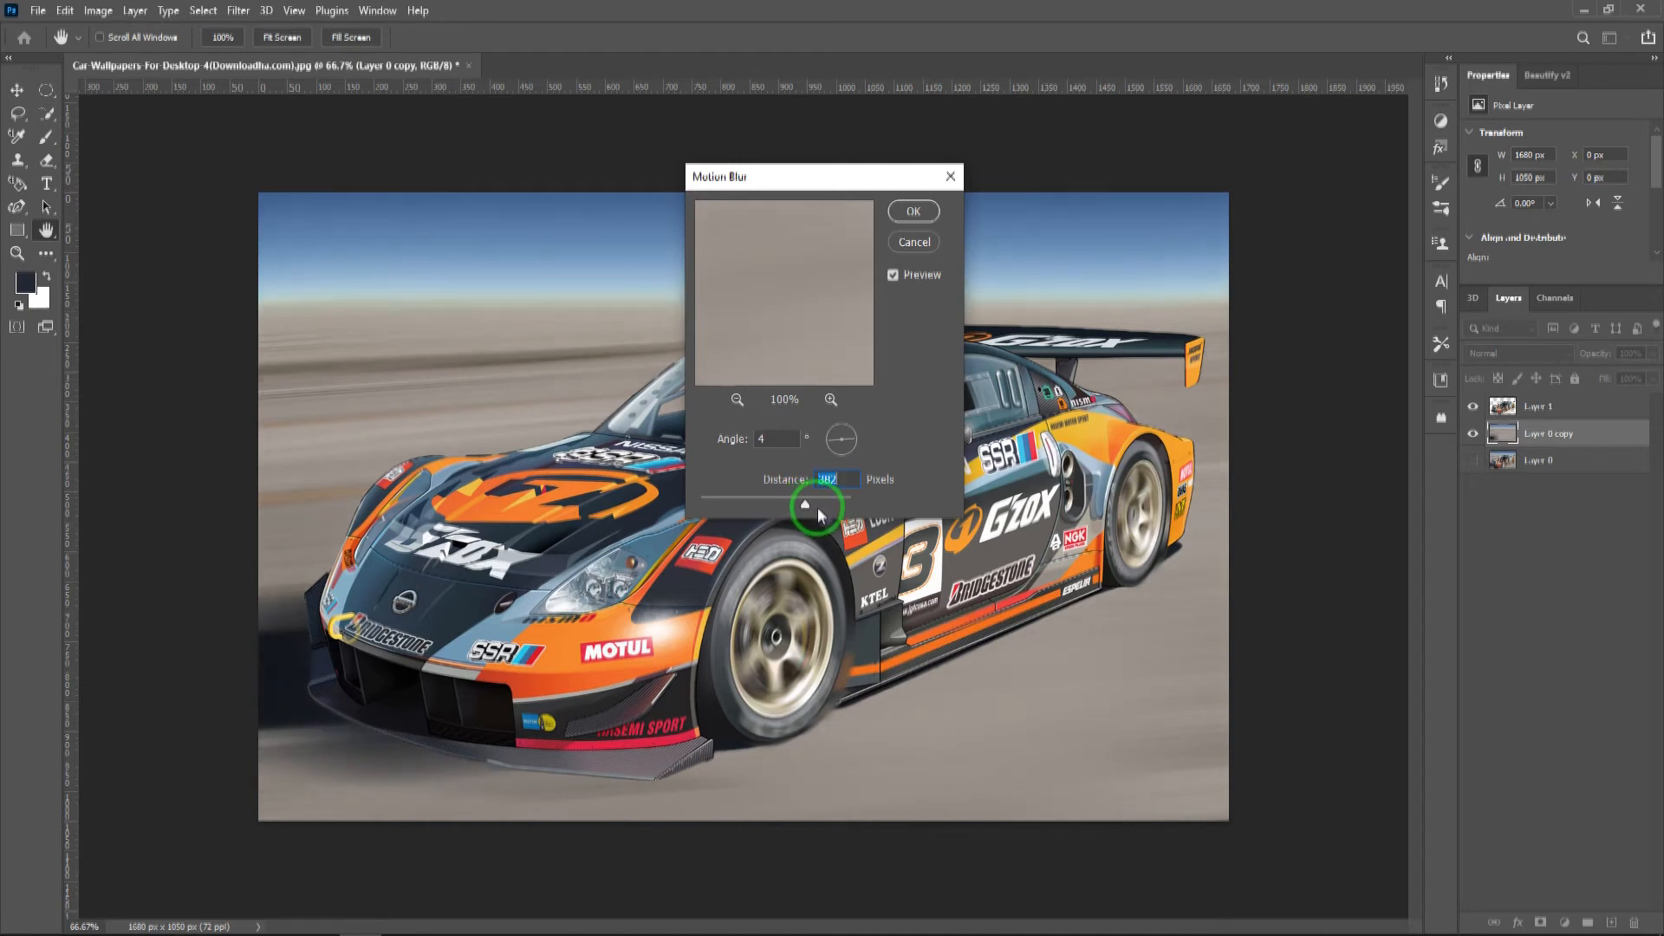
left_click_drag(807, 506, 788, 508)
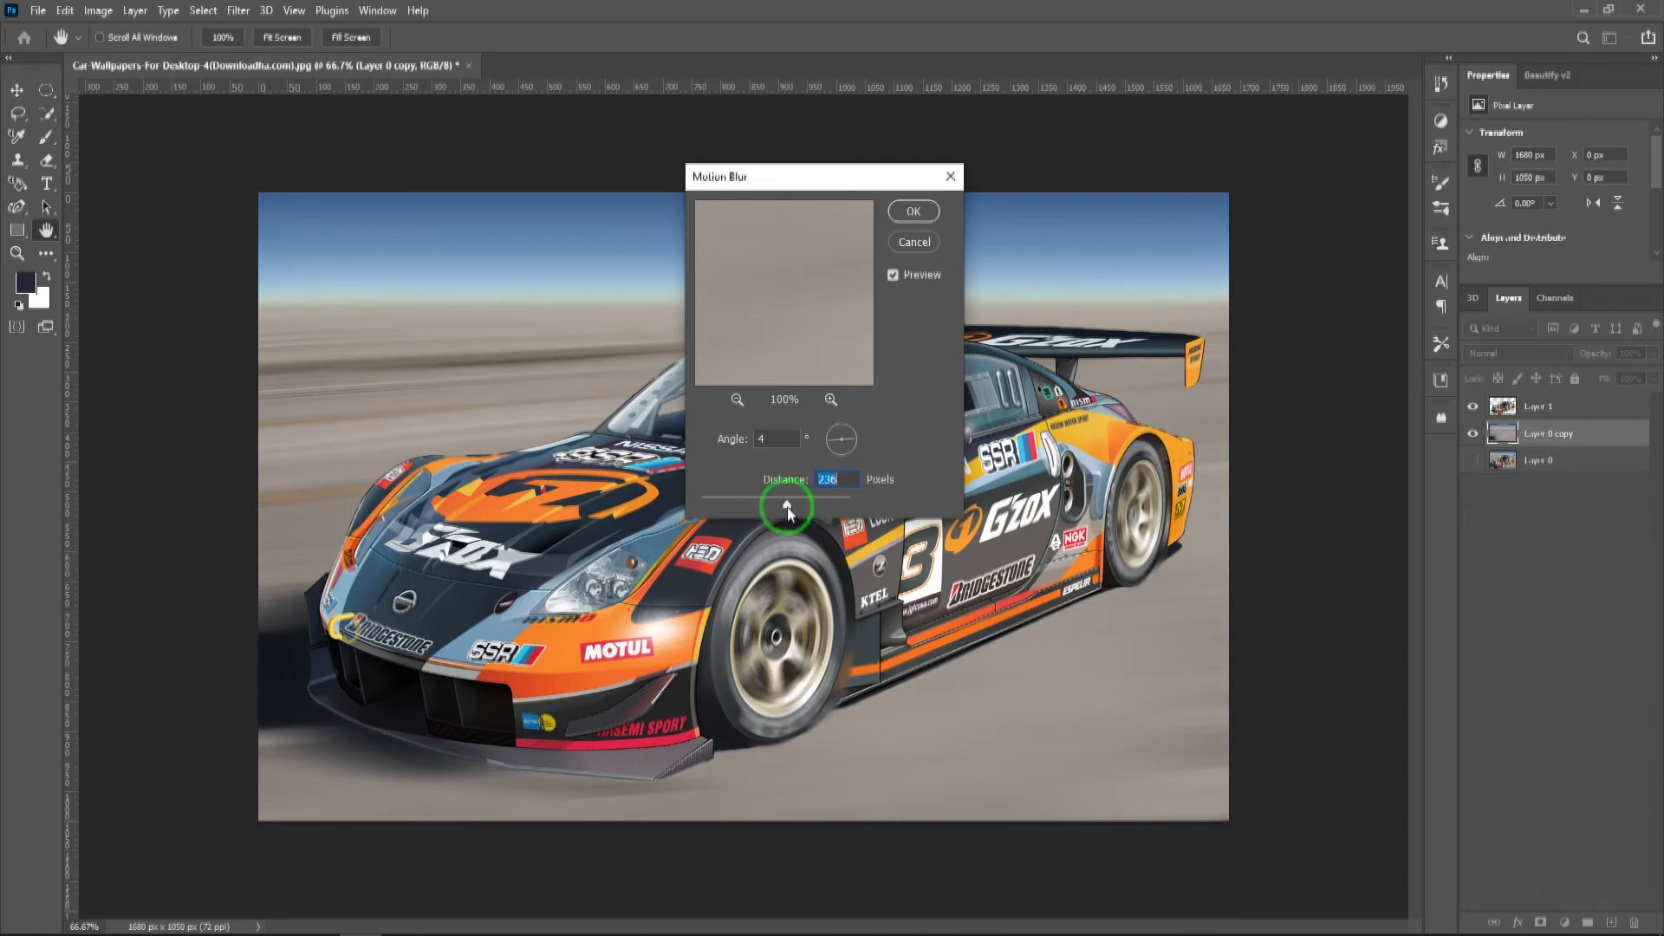
left_click_drag(778, 503, 724, 504)
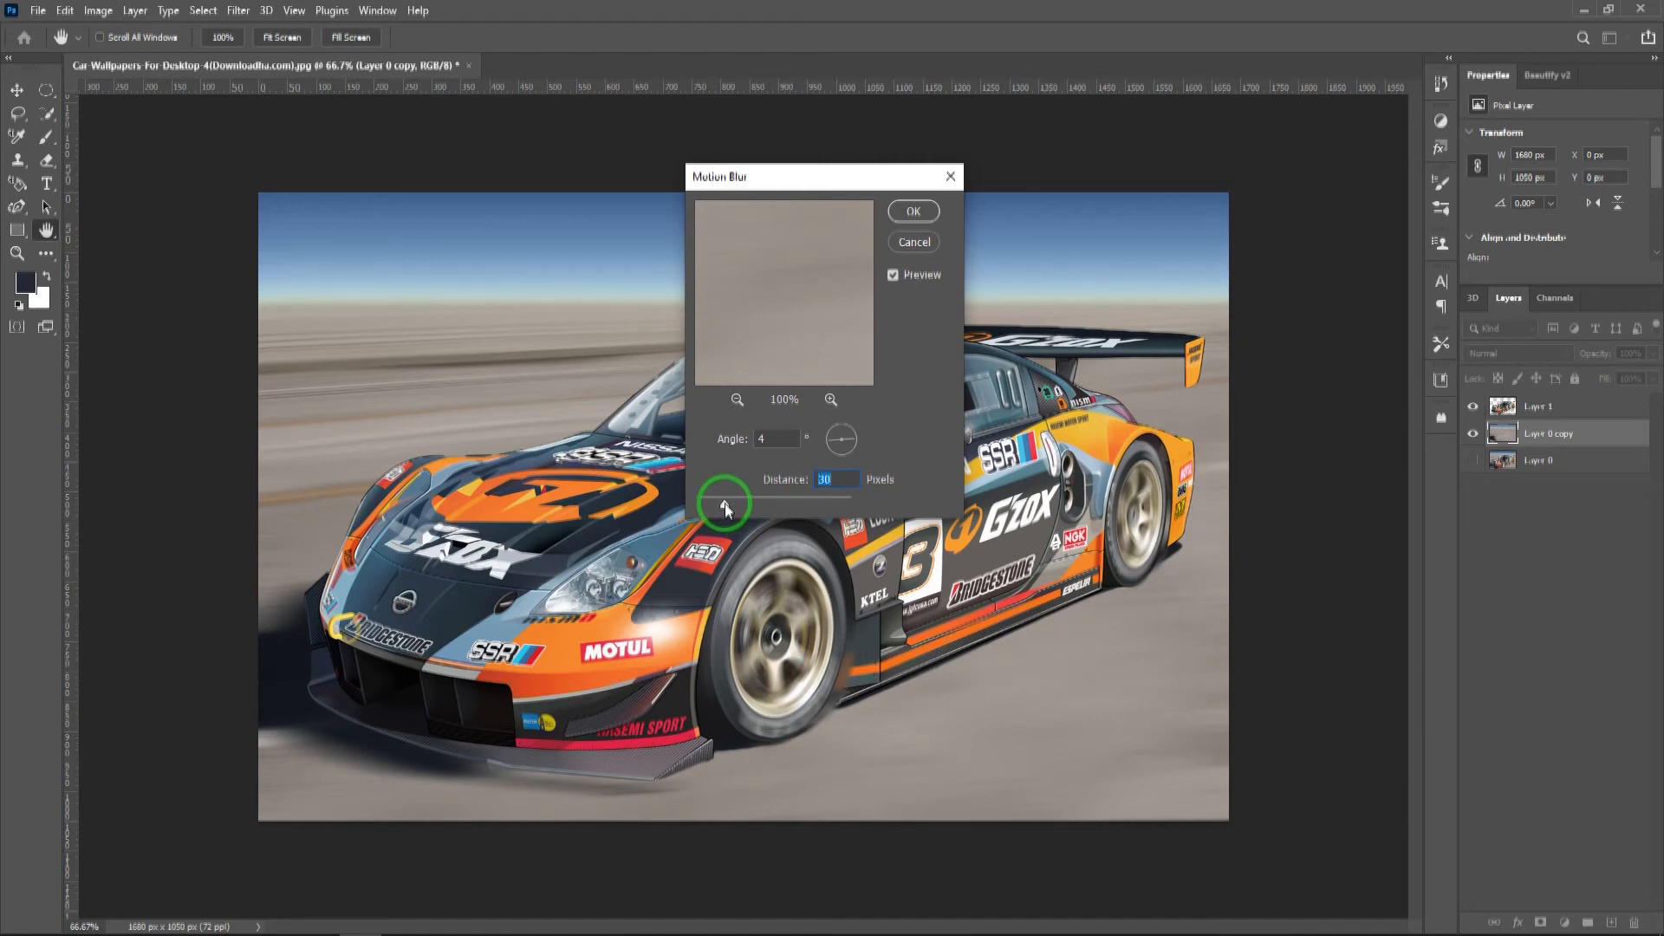
left_click(914, 211)
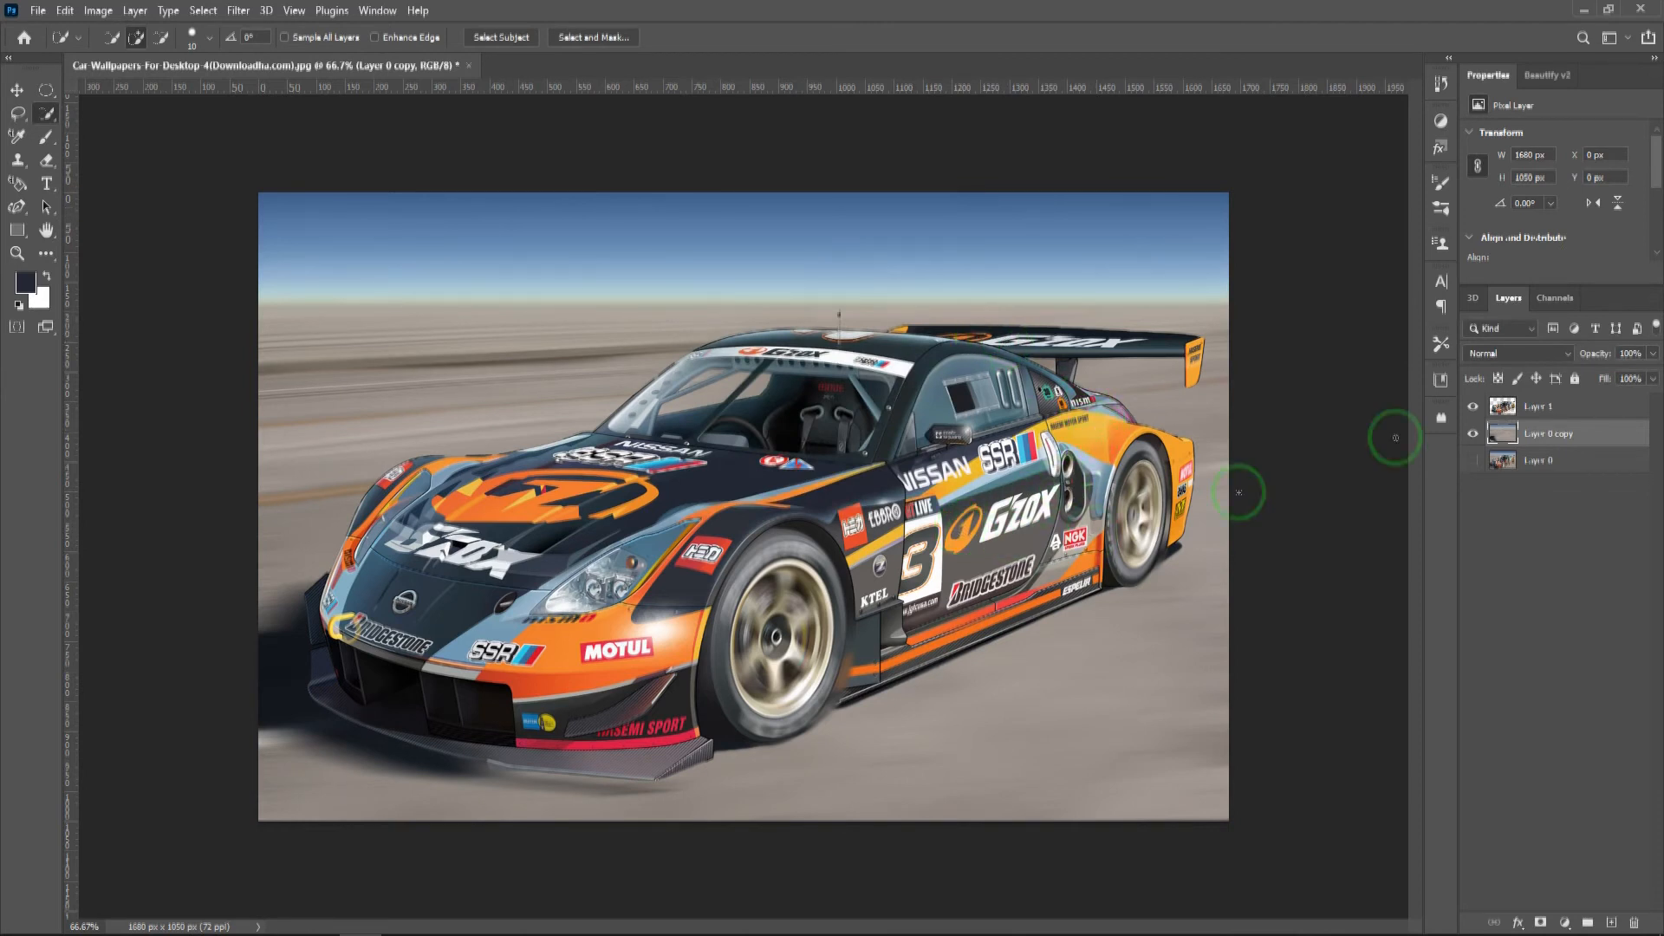
- Apply a Motion Blur to Layer 1 with a 4° angle and a distance of 9 pixels
left_click(1571, 414)
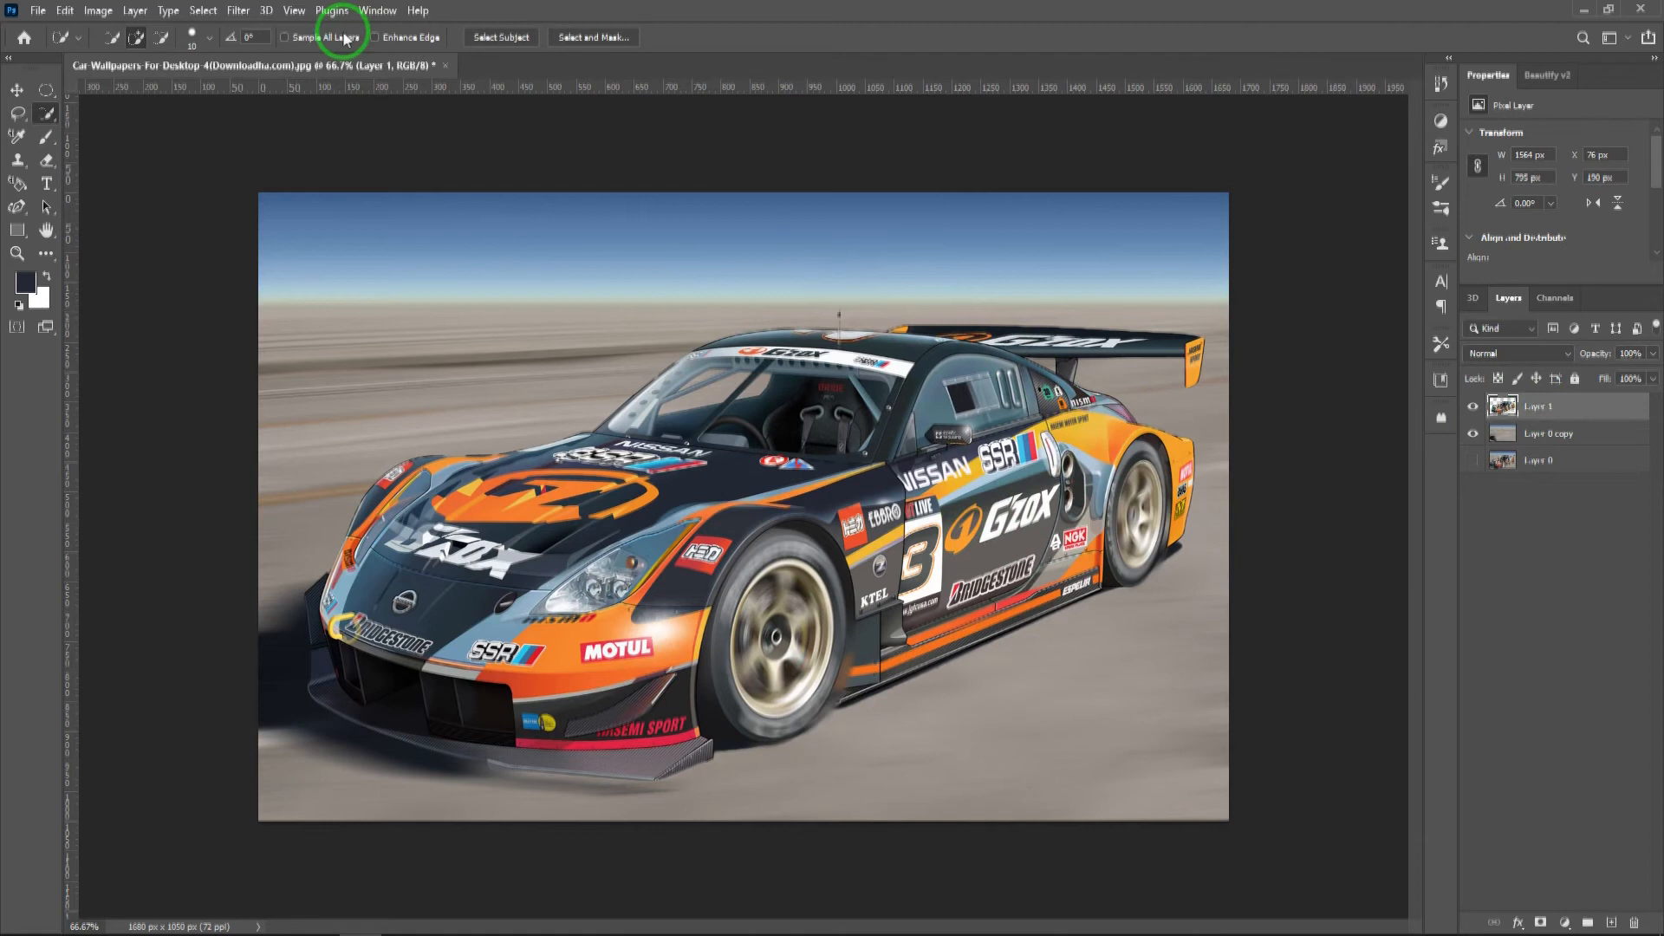
left_click(234, 11)
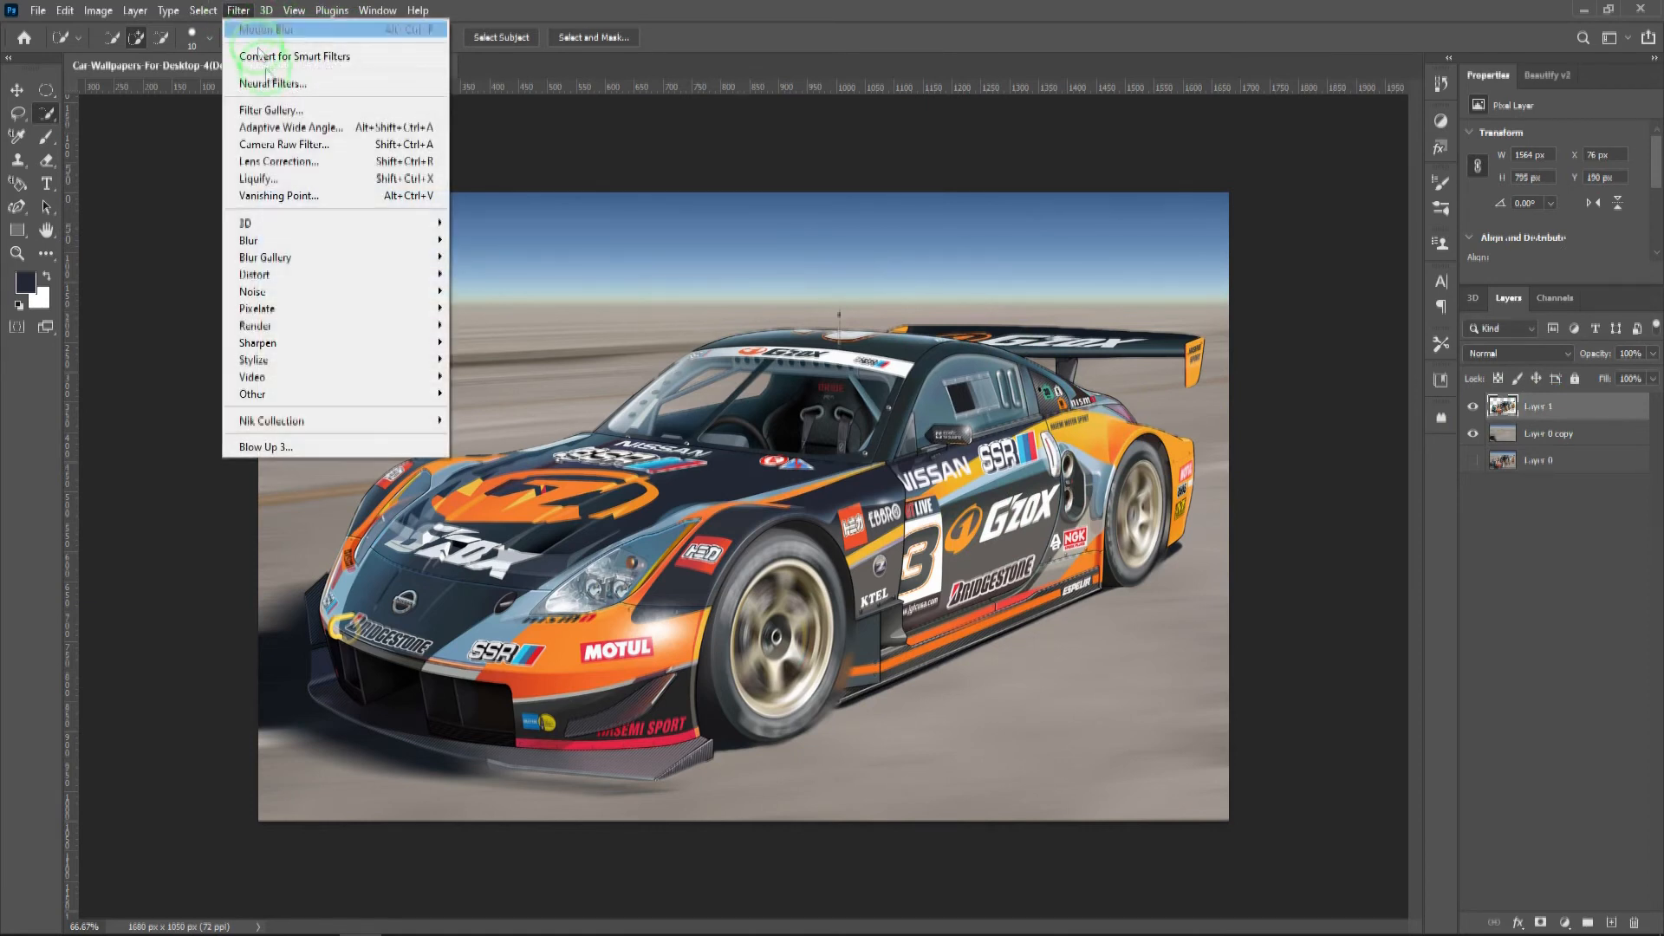
mouse_move(302, 264)
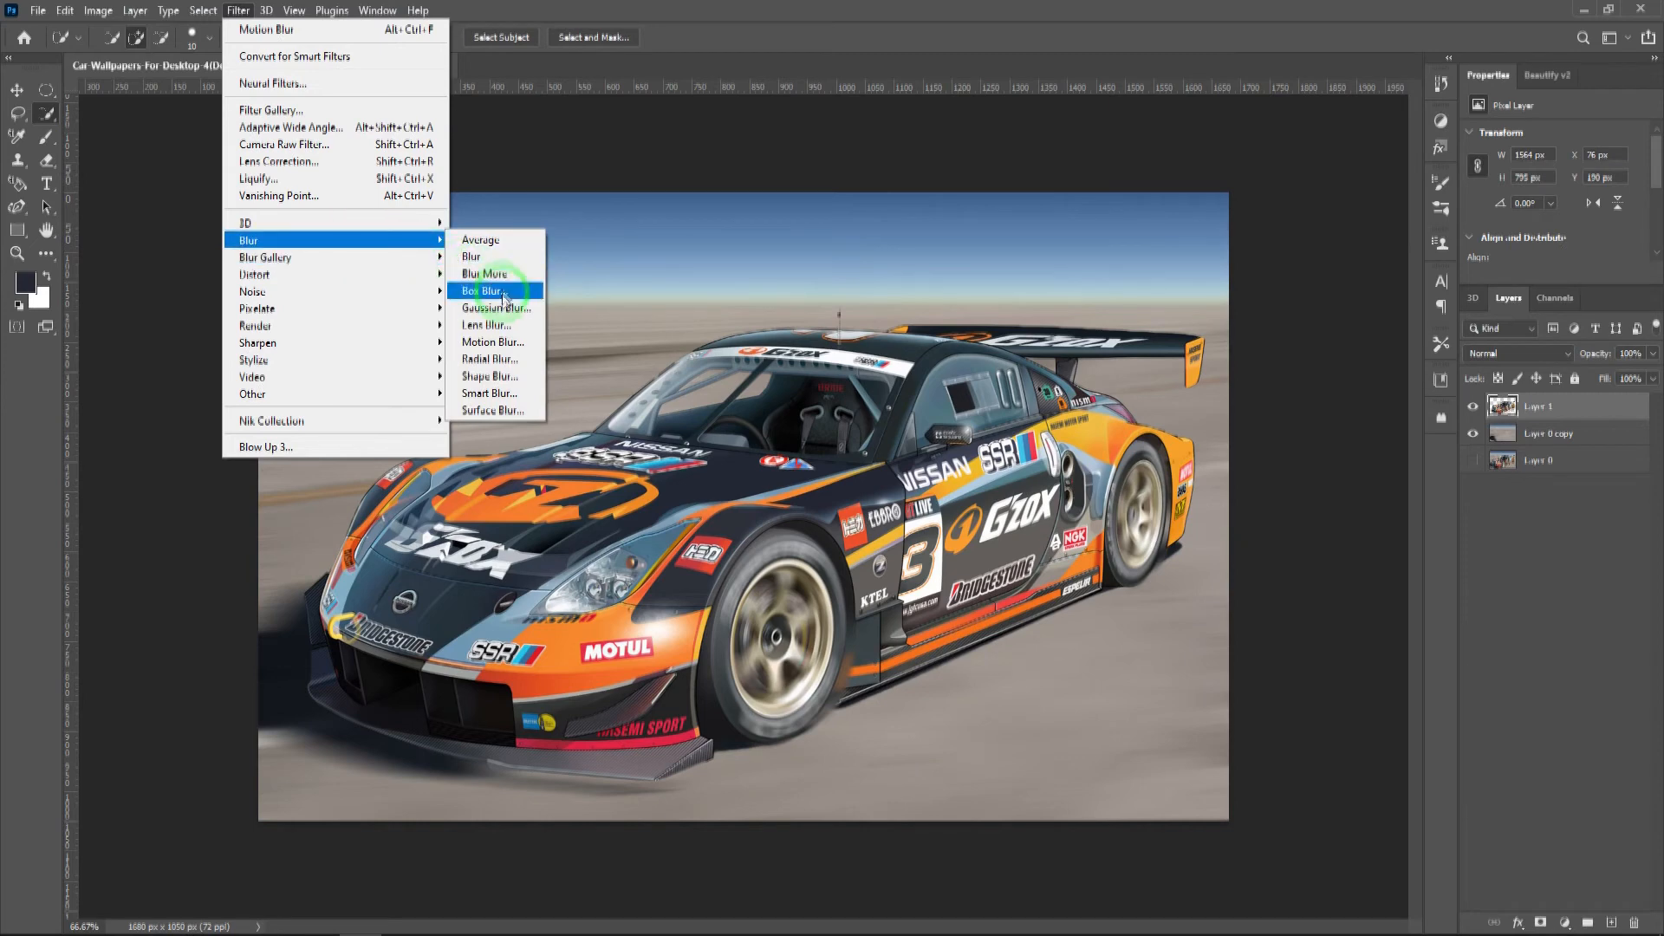
left_click(498, 343)
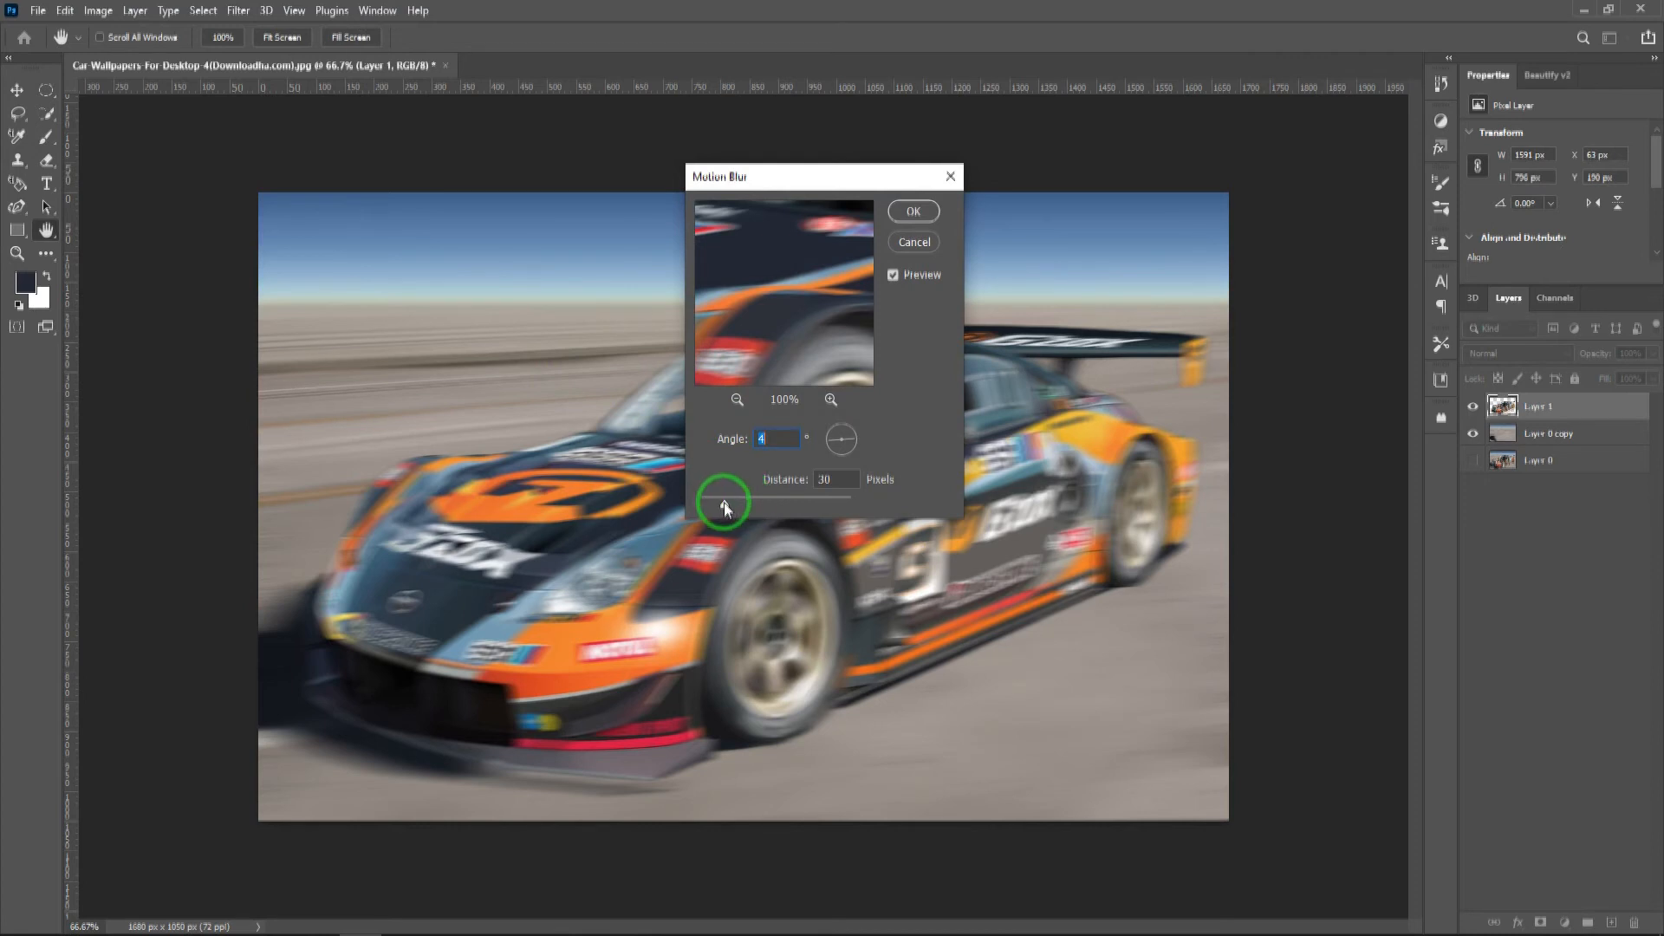
double_click(831, 477)
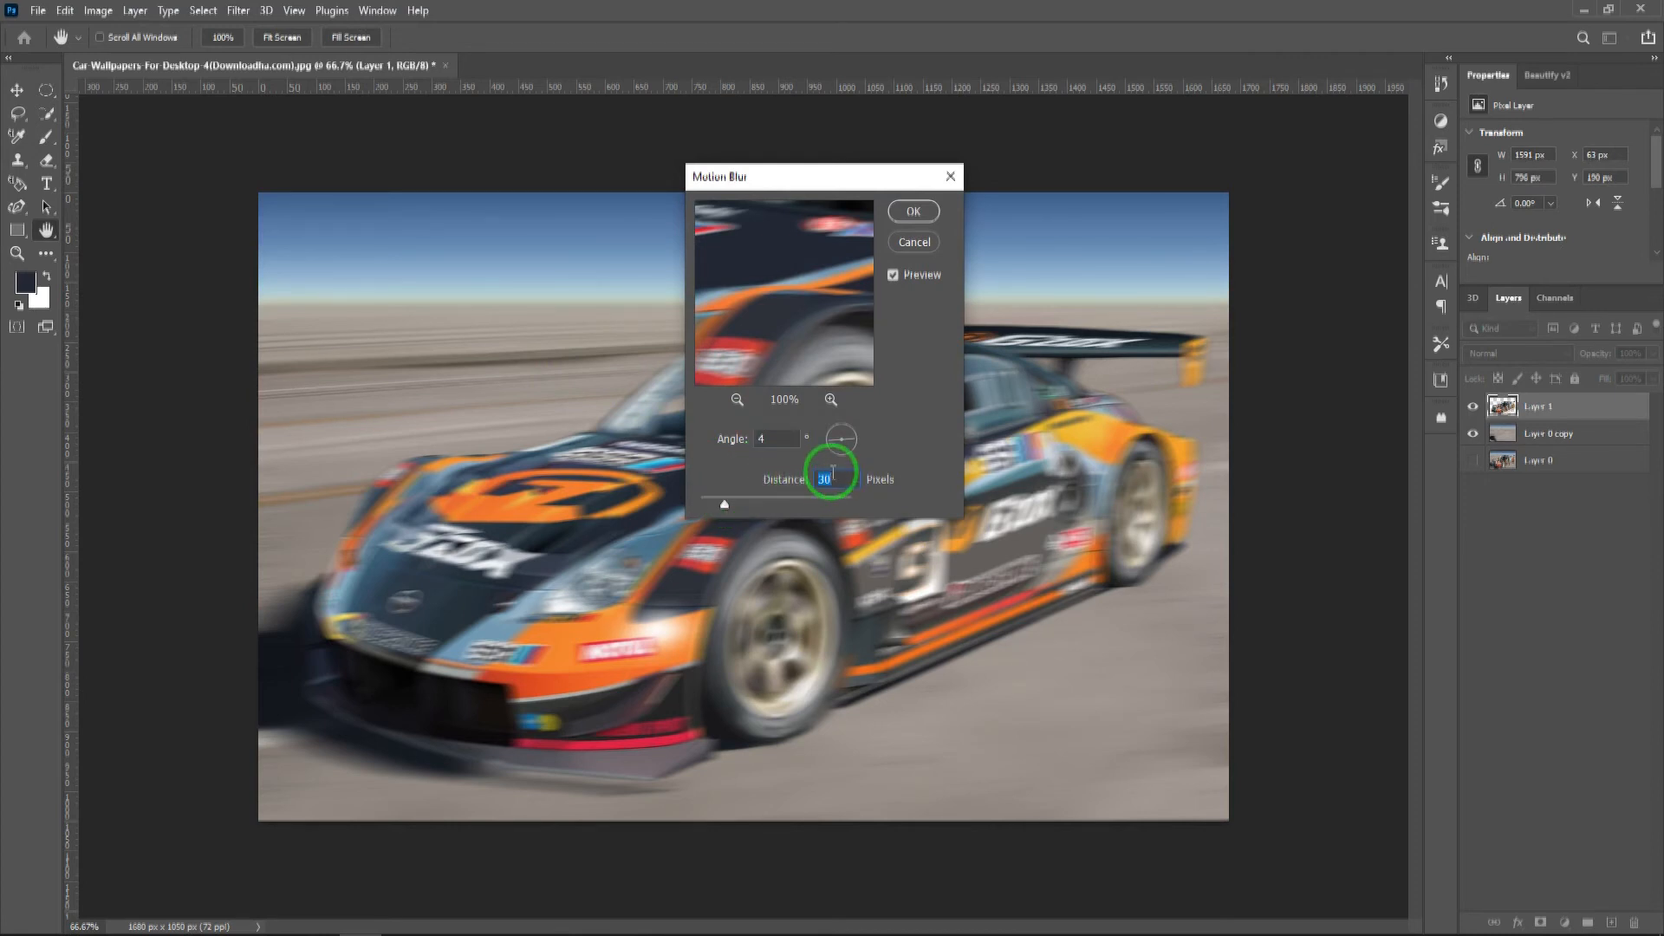
type("9")
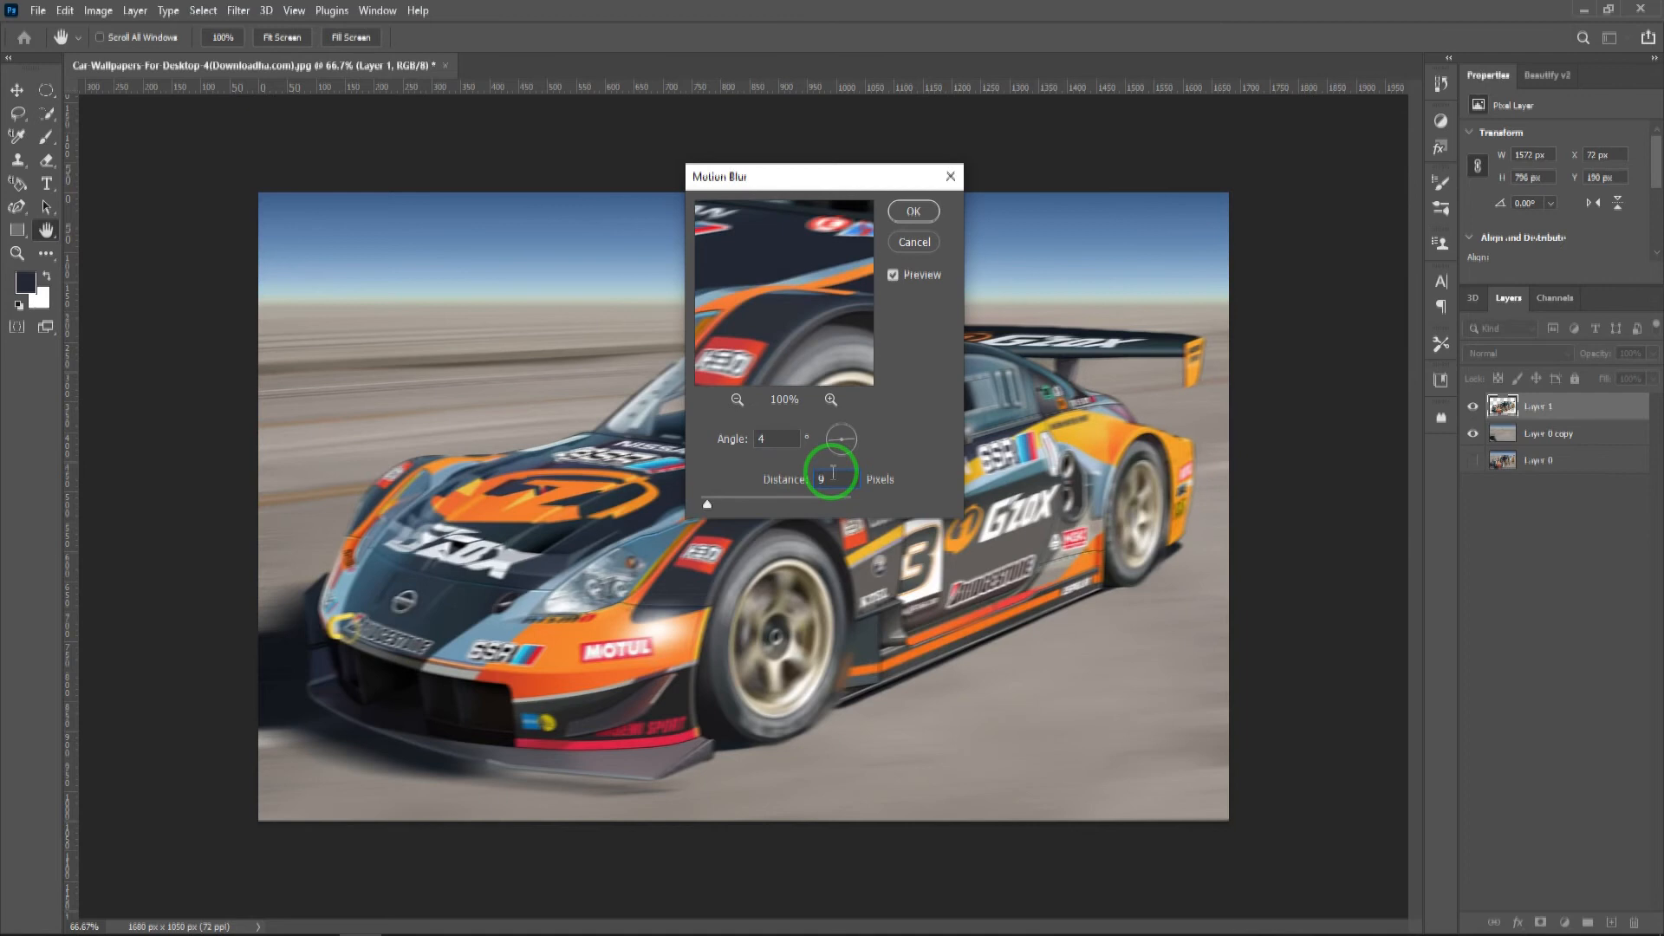
key("Return")
key("w")
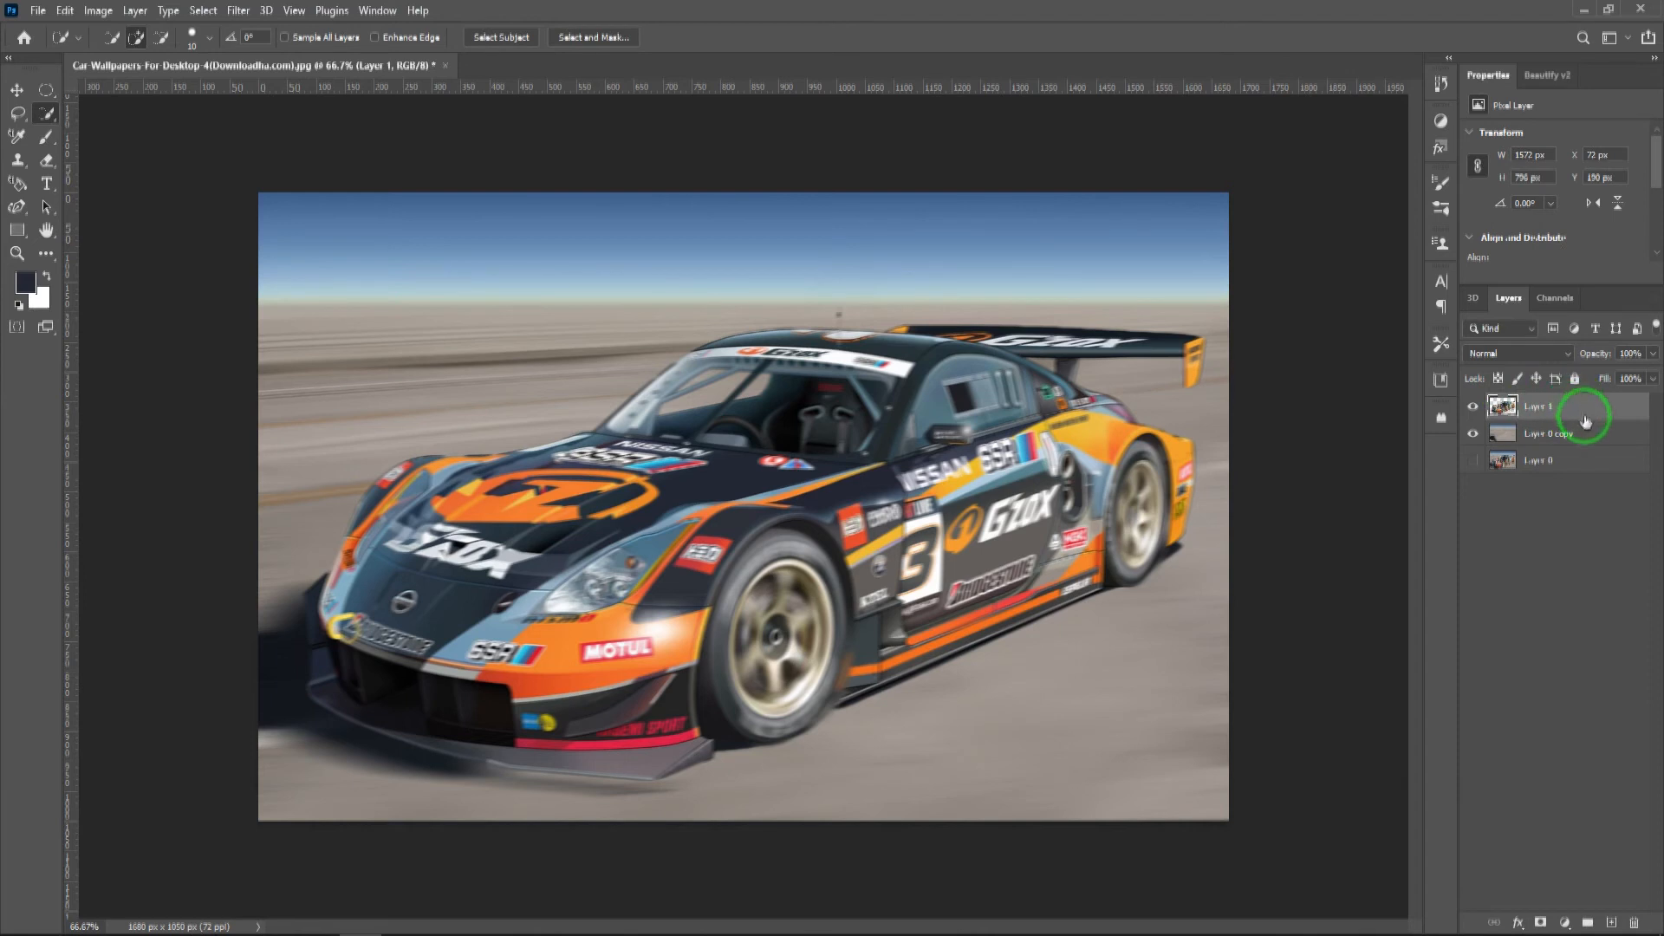
- Group Layer 1 with Layer 0 copy, and switch the group off and on over Layer 0 to compare it with the original
left_click(1594, 436, "ctrl")
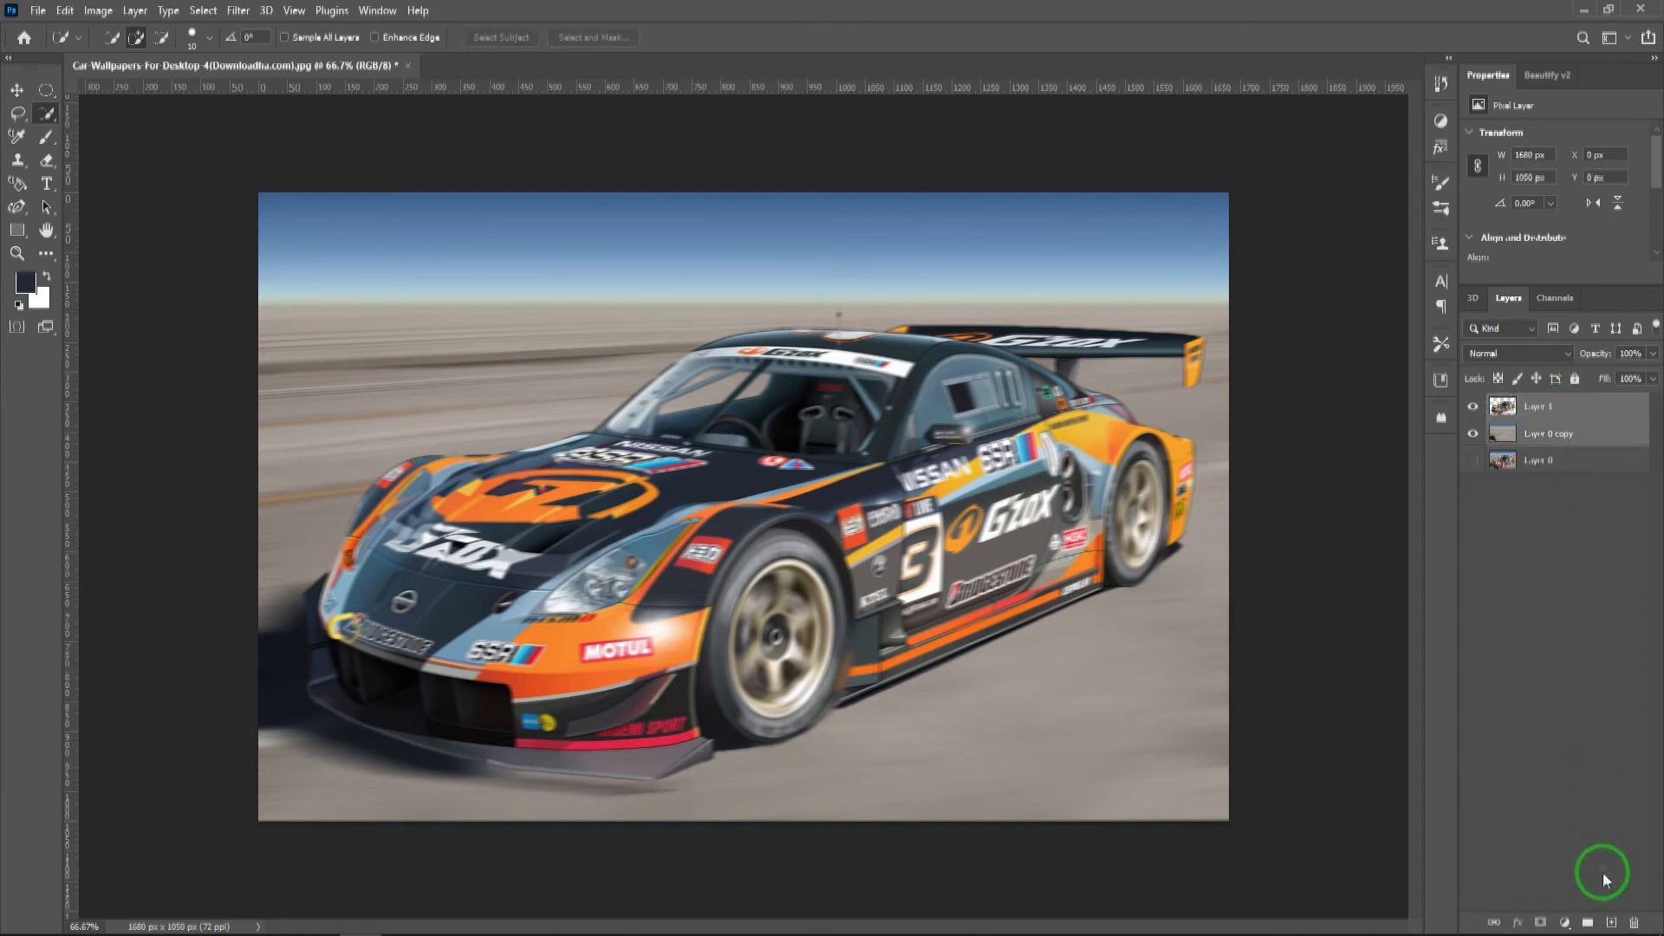
left_click(1589, 923)
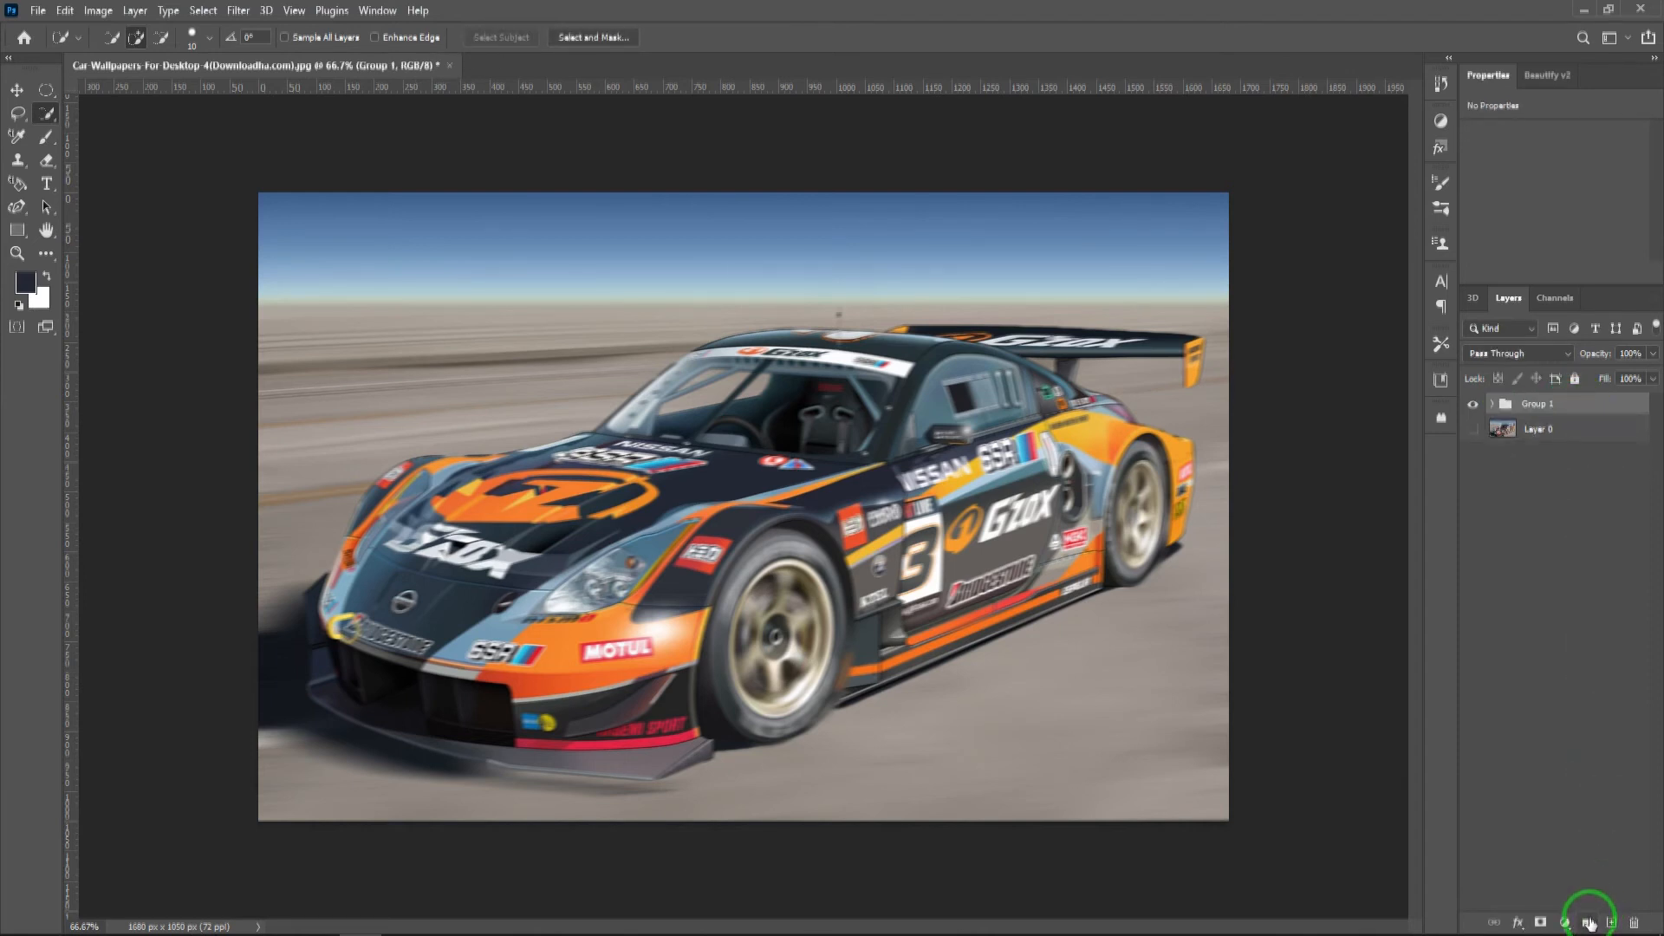
left_click(1474, 407)
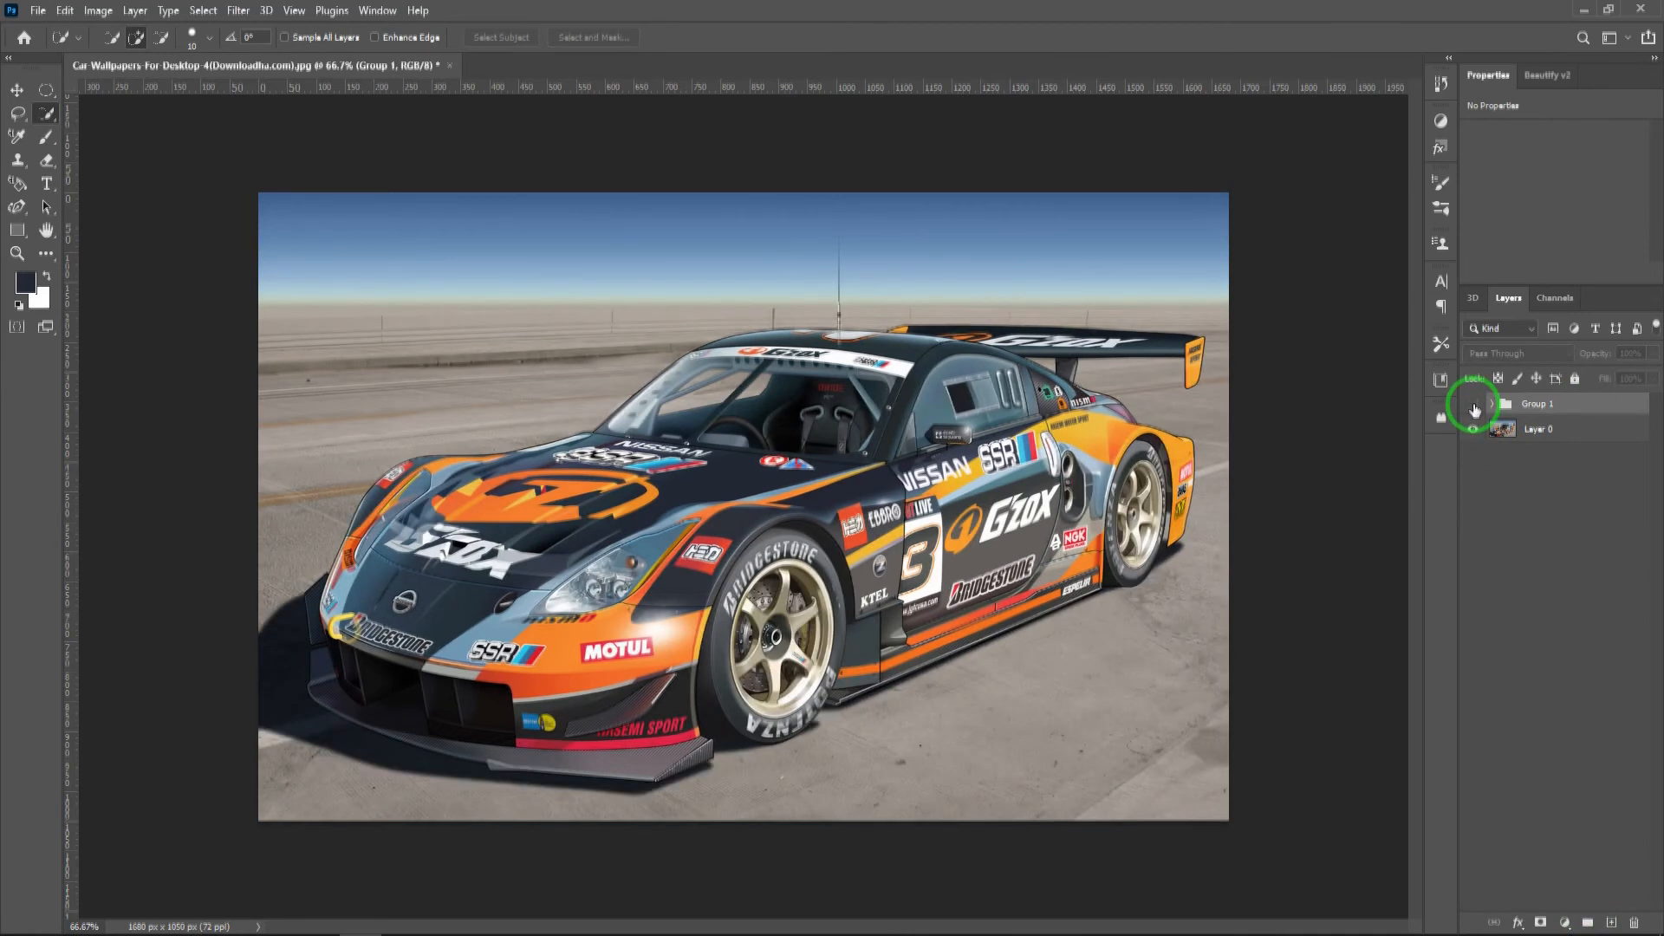
left_click(1474, 407)
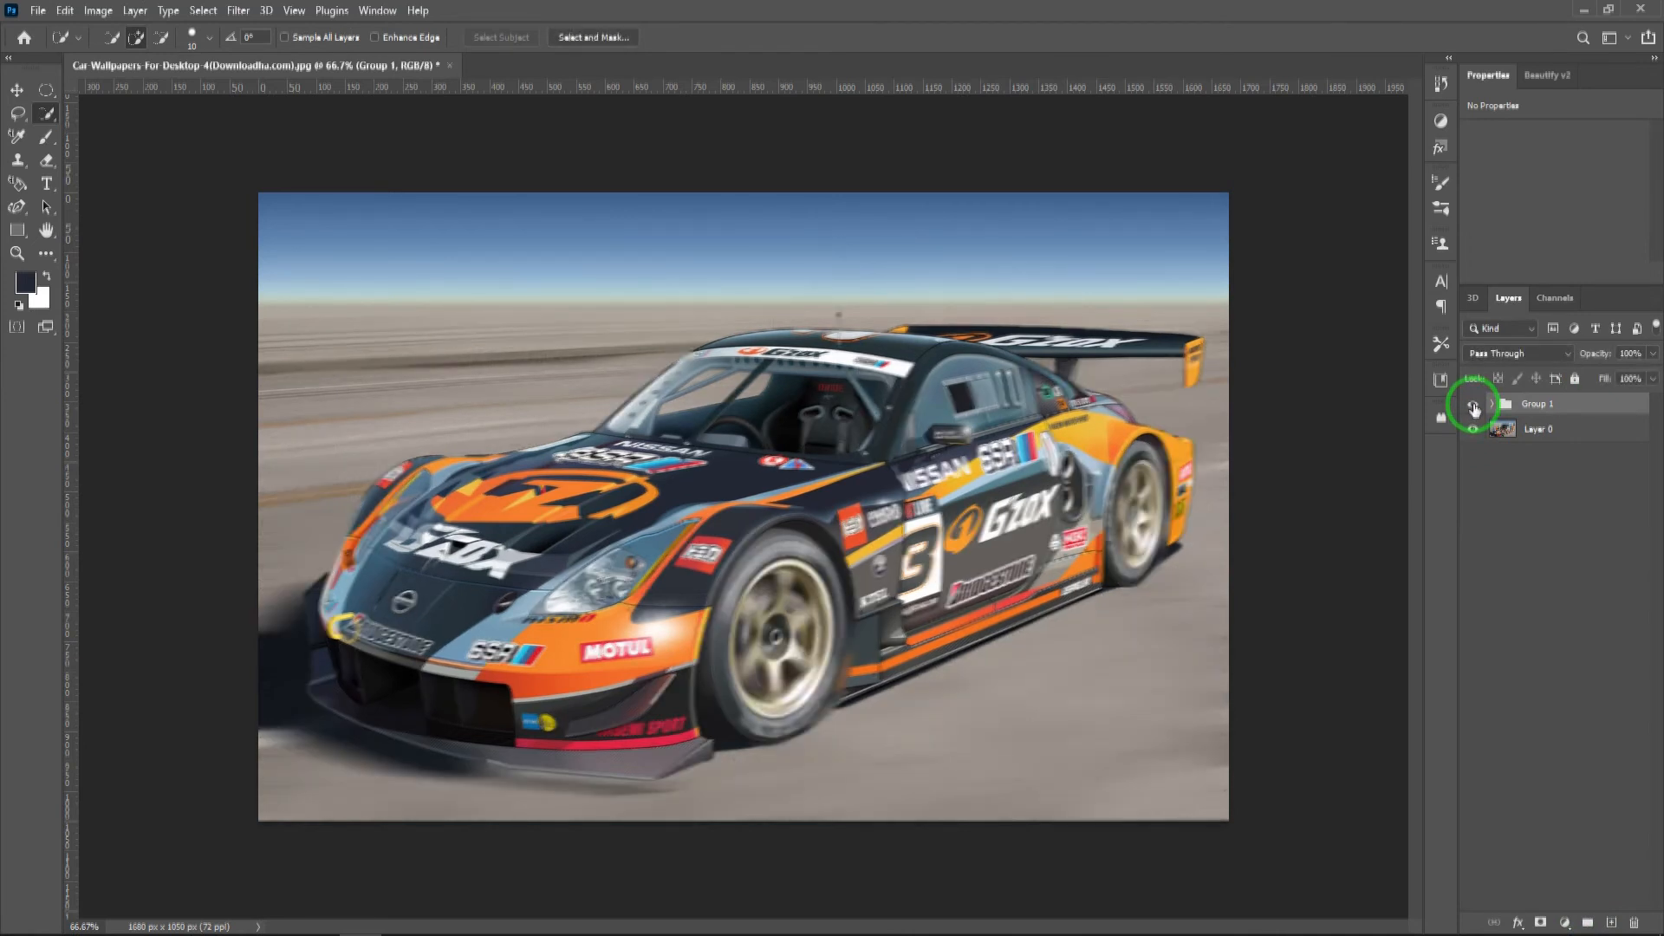
- Compare the blurred car with the original photo by repeatedly hiding and showing Group 1, leaving the group visible
left_click(1474, 408)
left_click(1474, 408)
left_click(1474, 407)
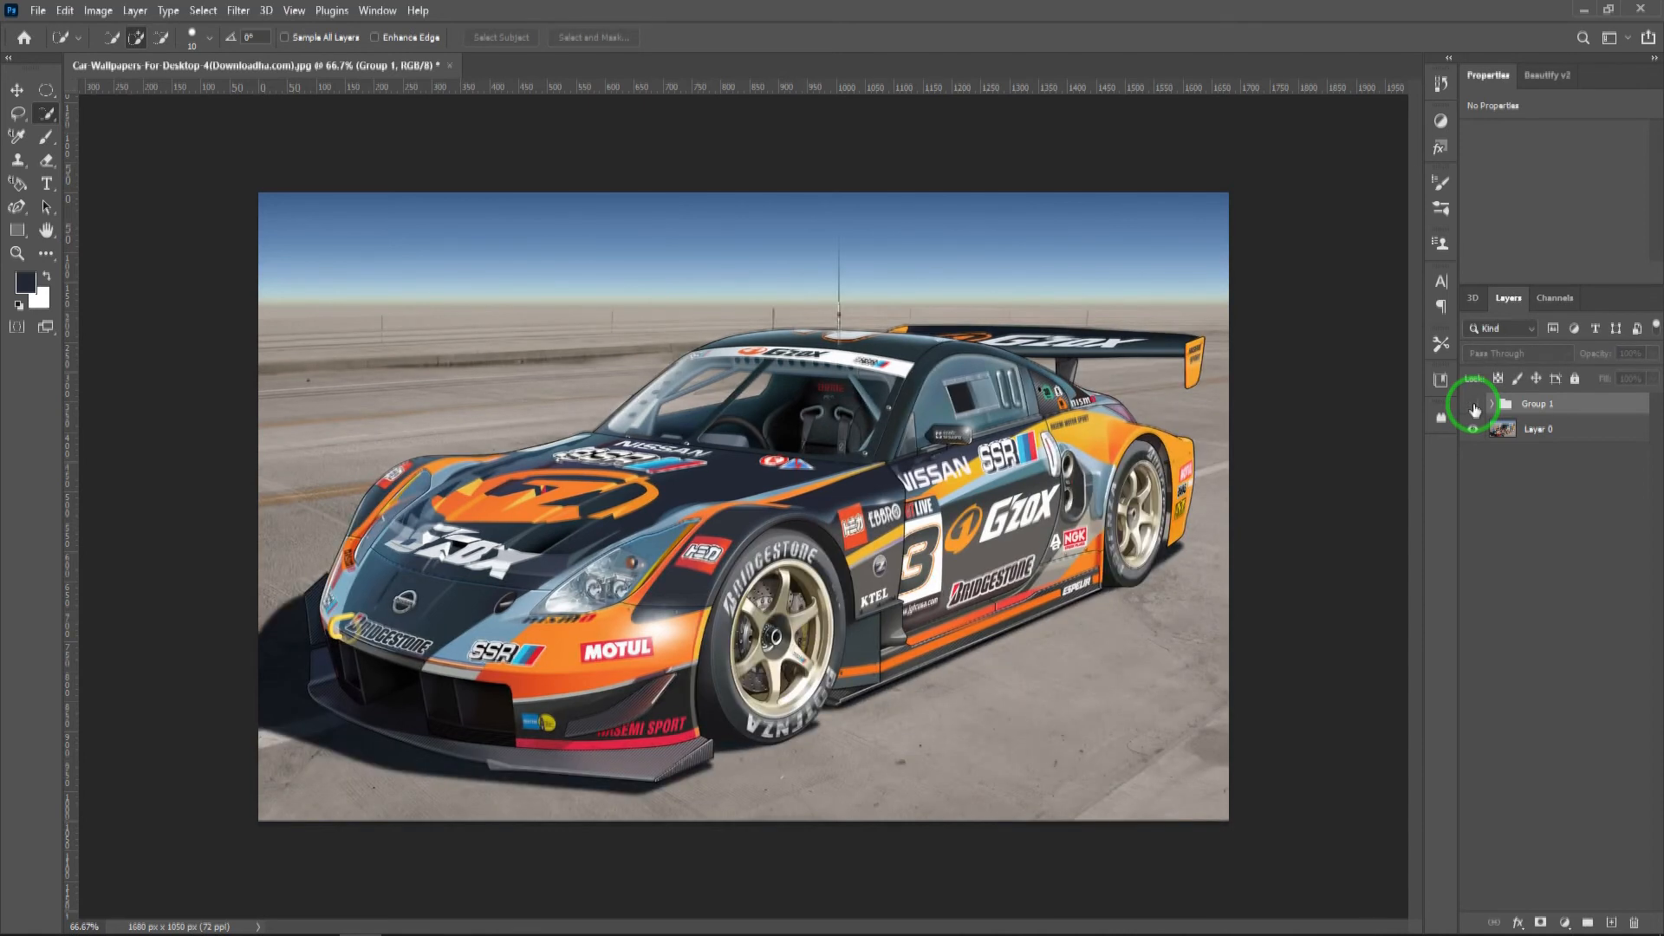
left_click(1475, 408)
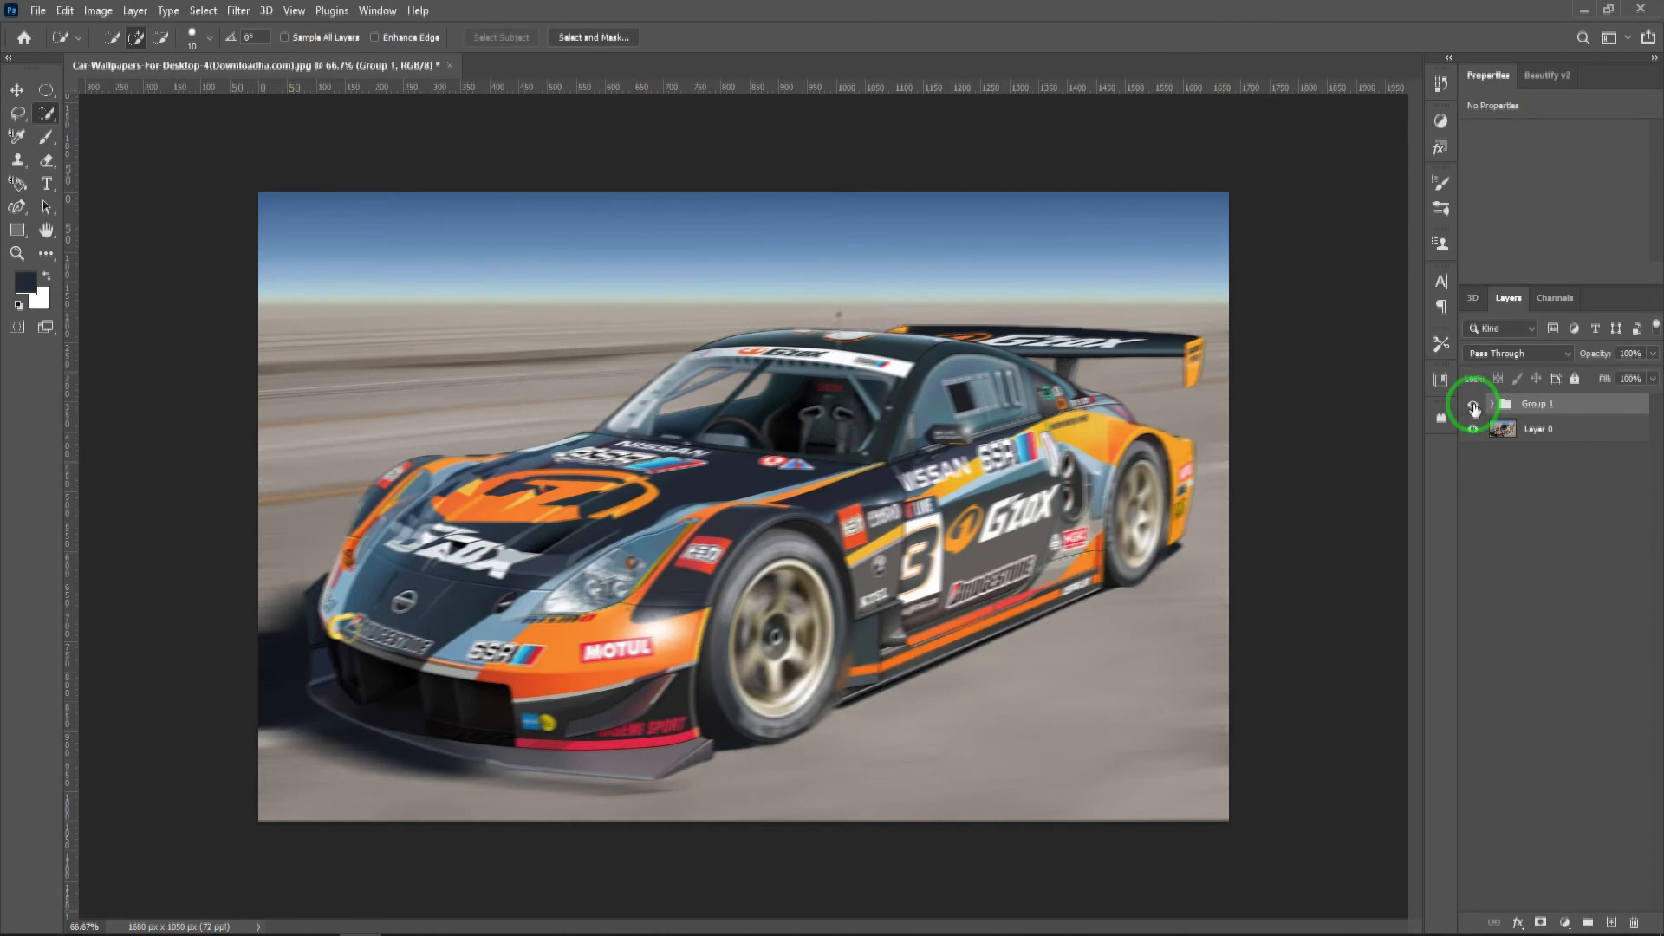
left_click(1475, 408)
left_click(1474, 407)
left_click(1474, 407)
left_click(1475, 407)
left_click(1474, 408)
left_click(1474, 407)
left_click(1474, 407)
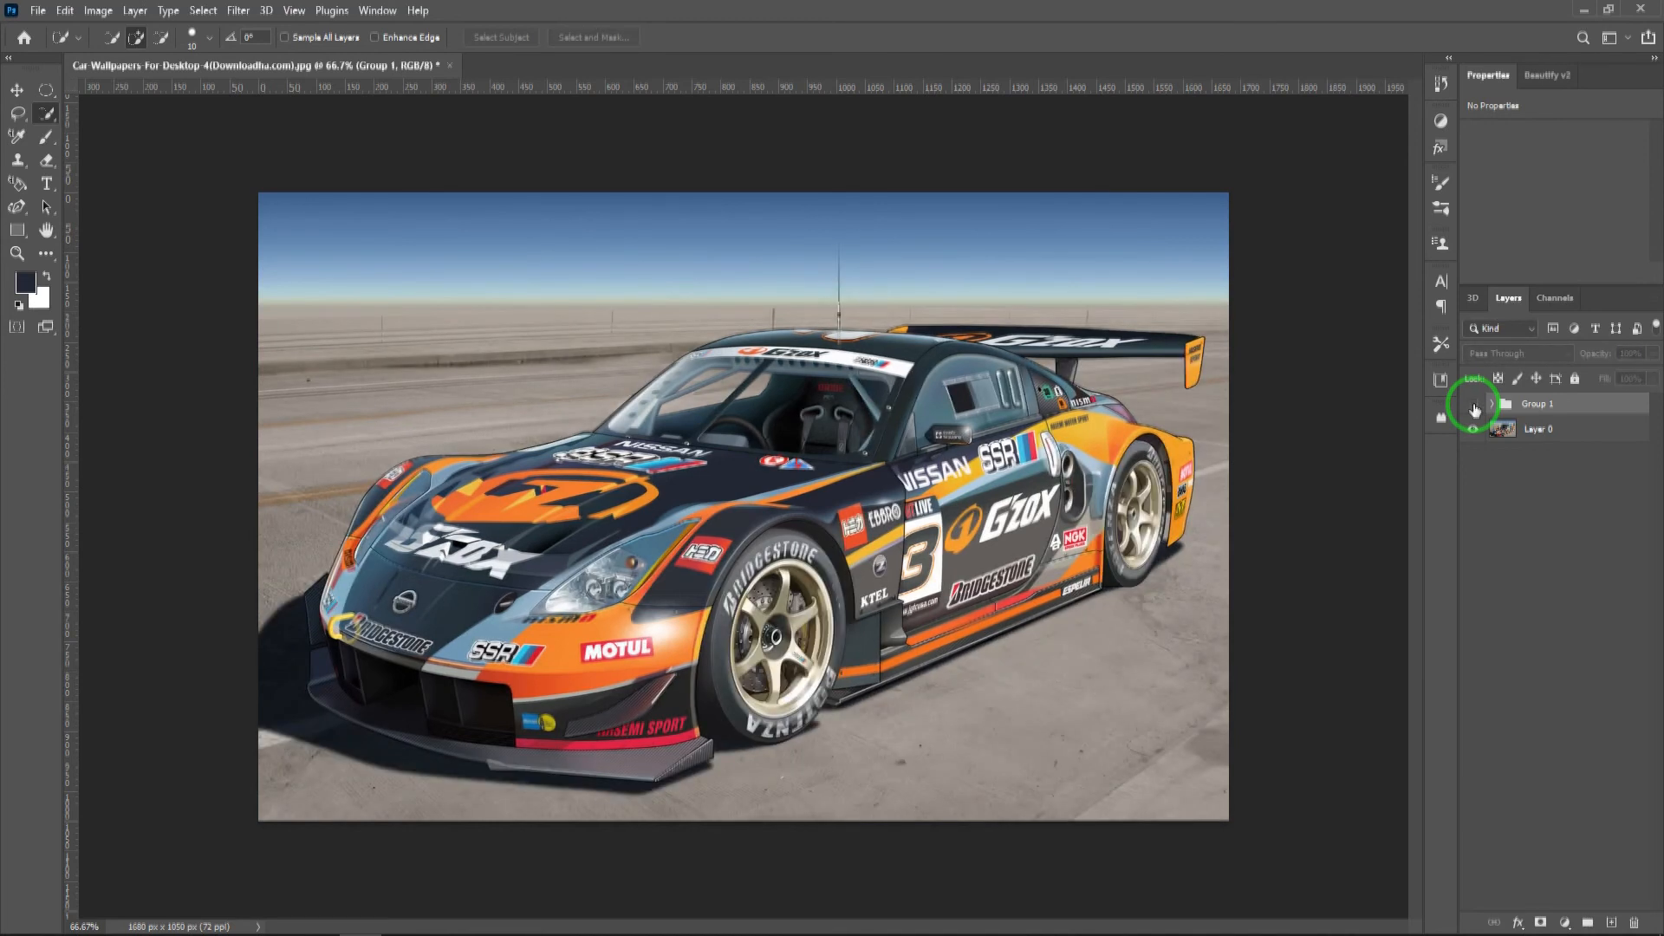
left_click(1474, 407)
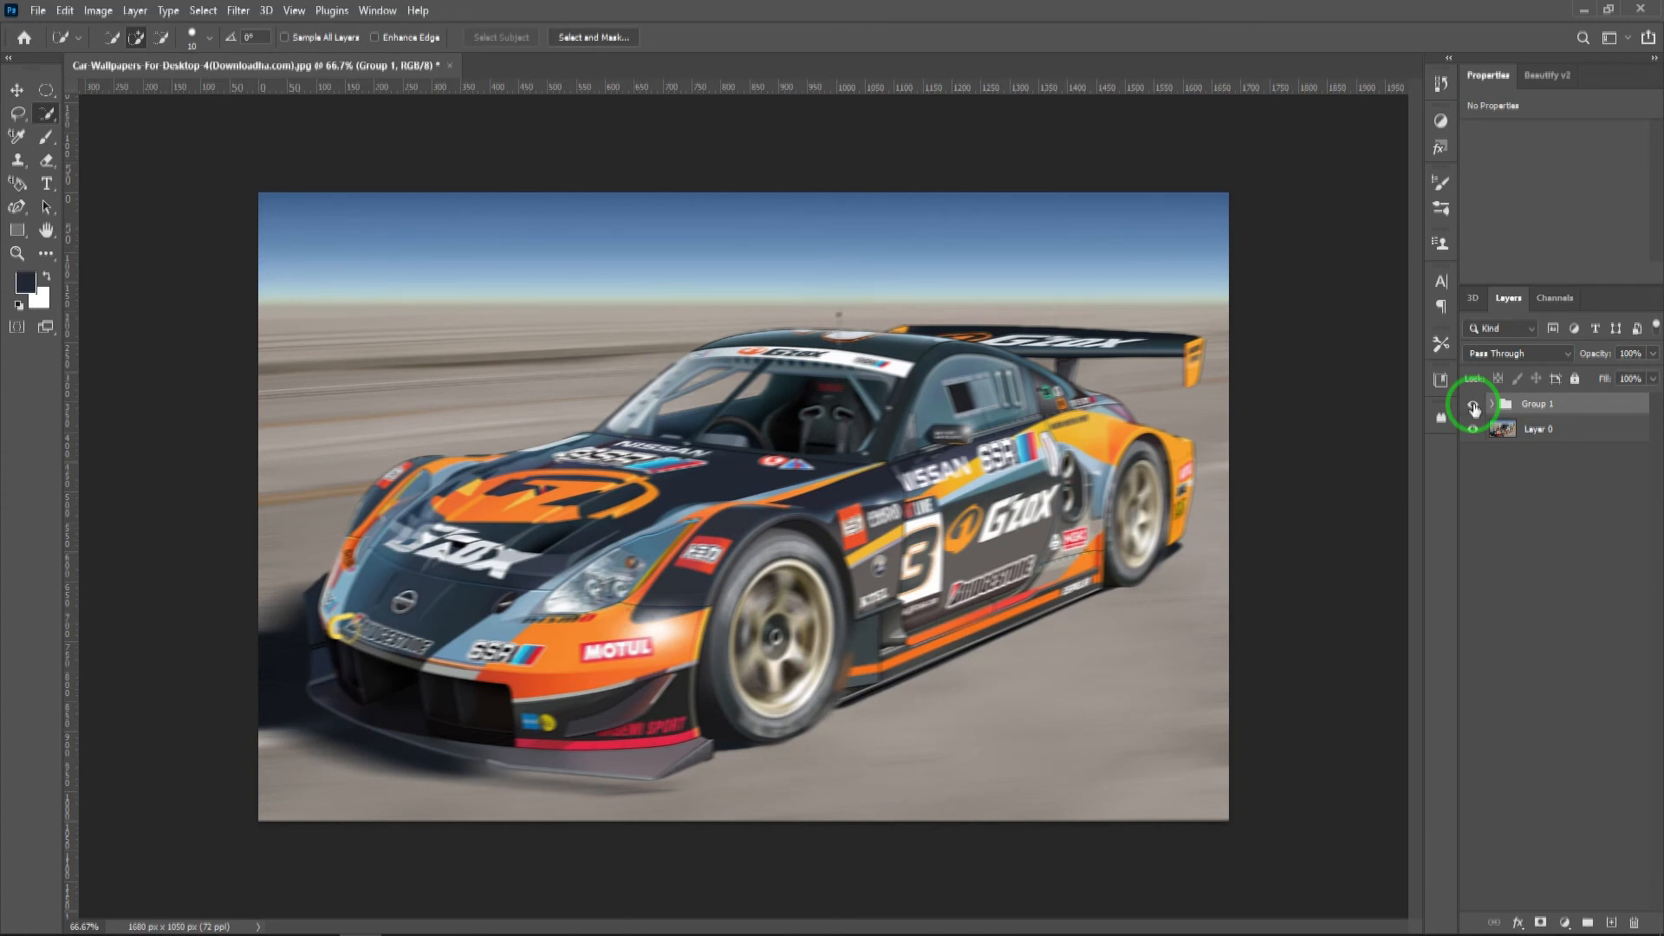
left_click(1474, 407)
left_click(1475, 407)
left_click(1474, 408)
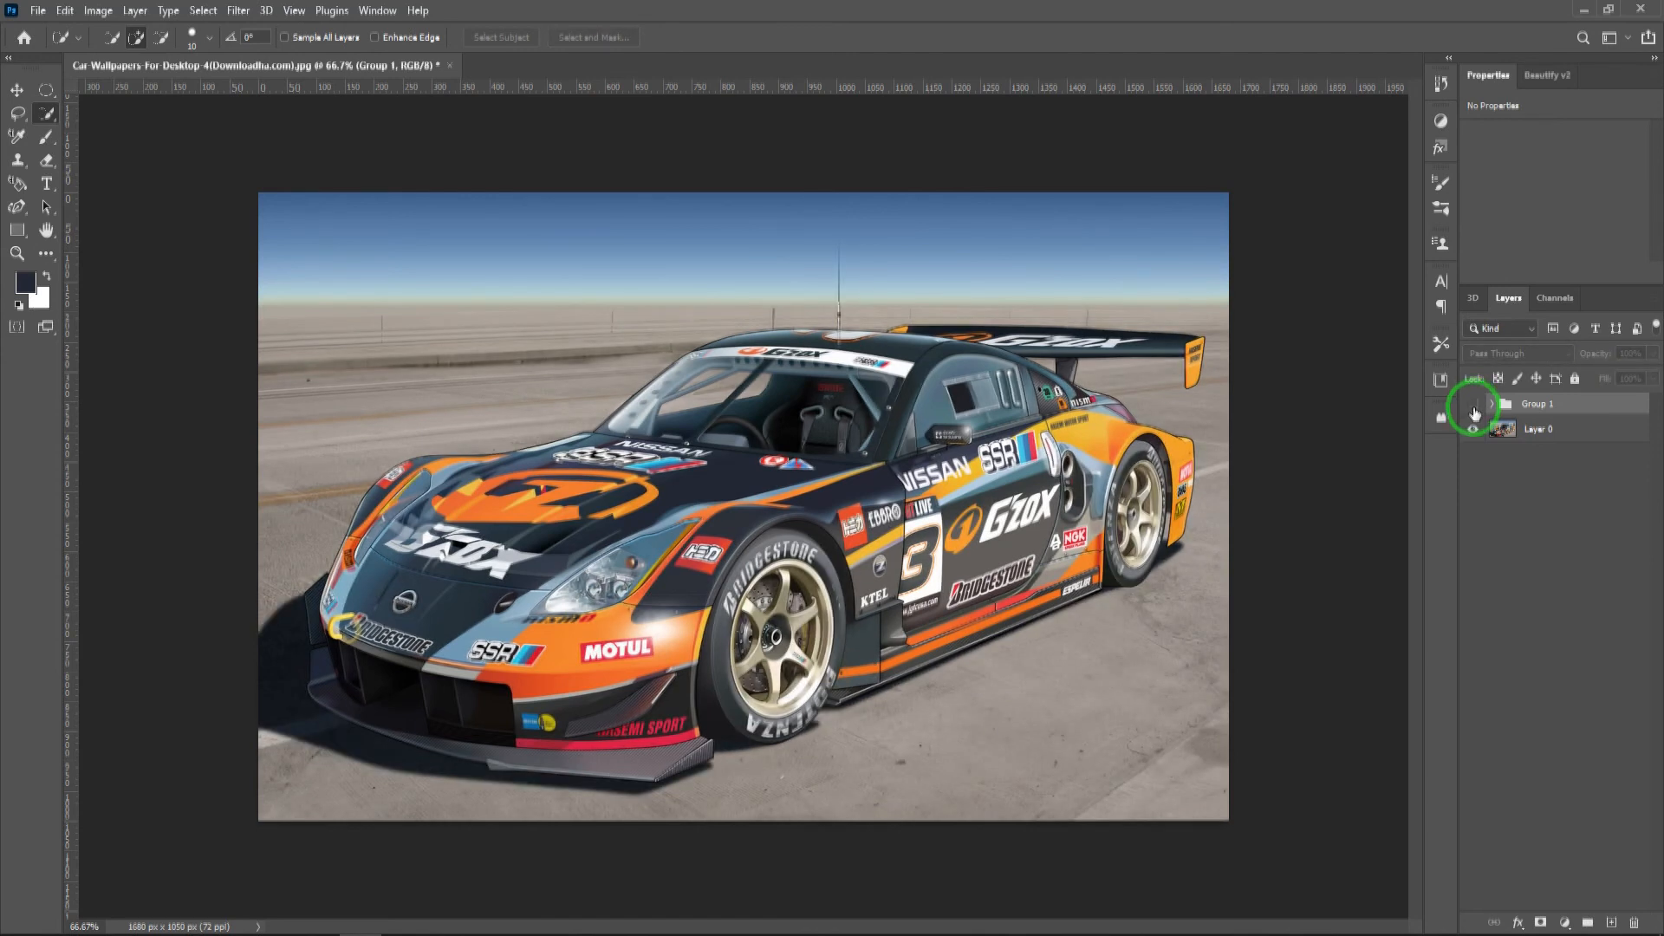
left_click(1474, 407)
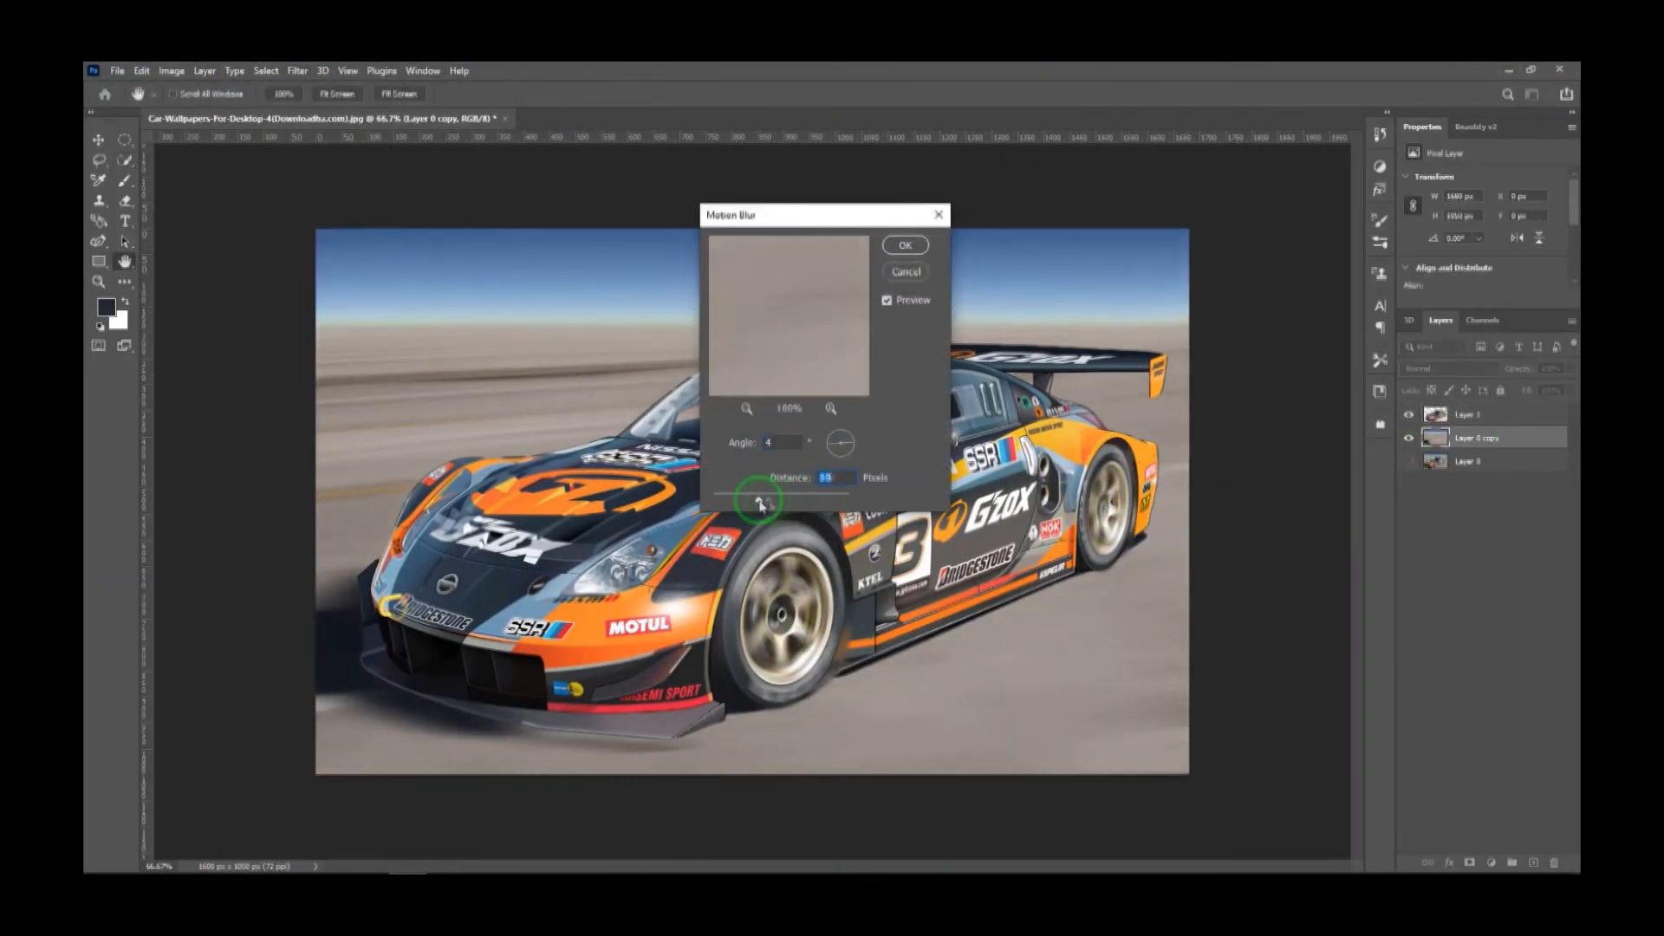
left_click(1410, 415)
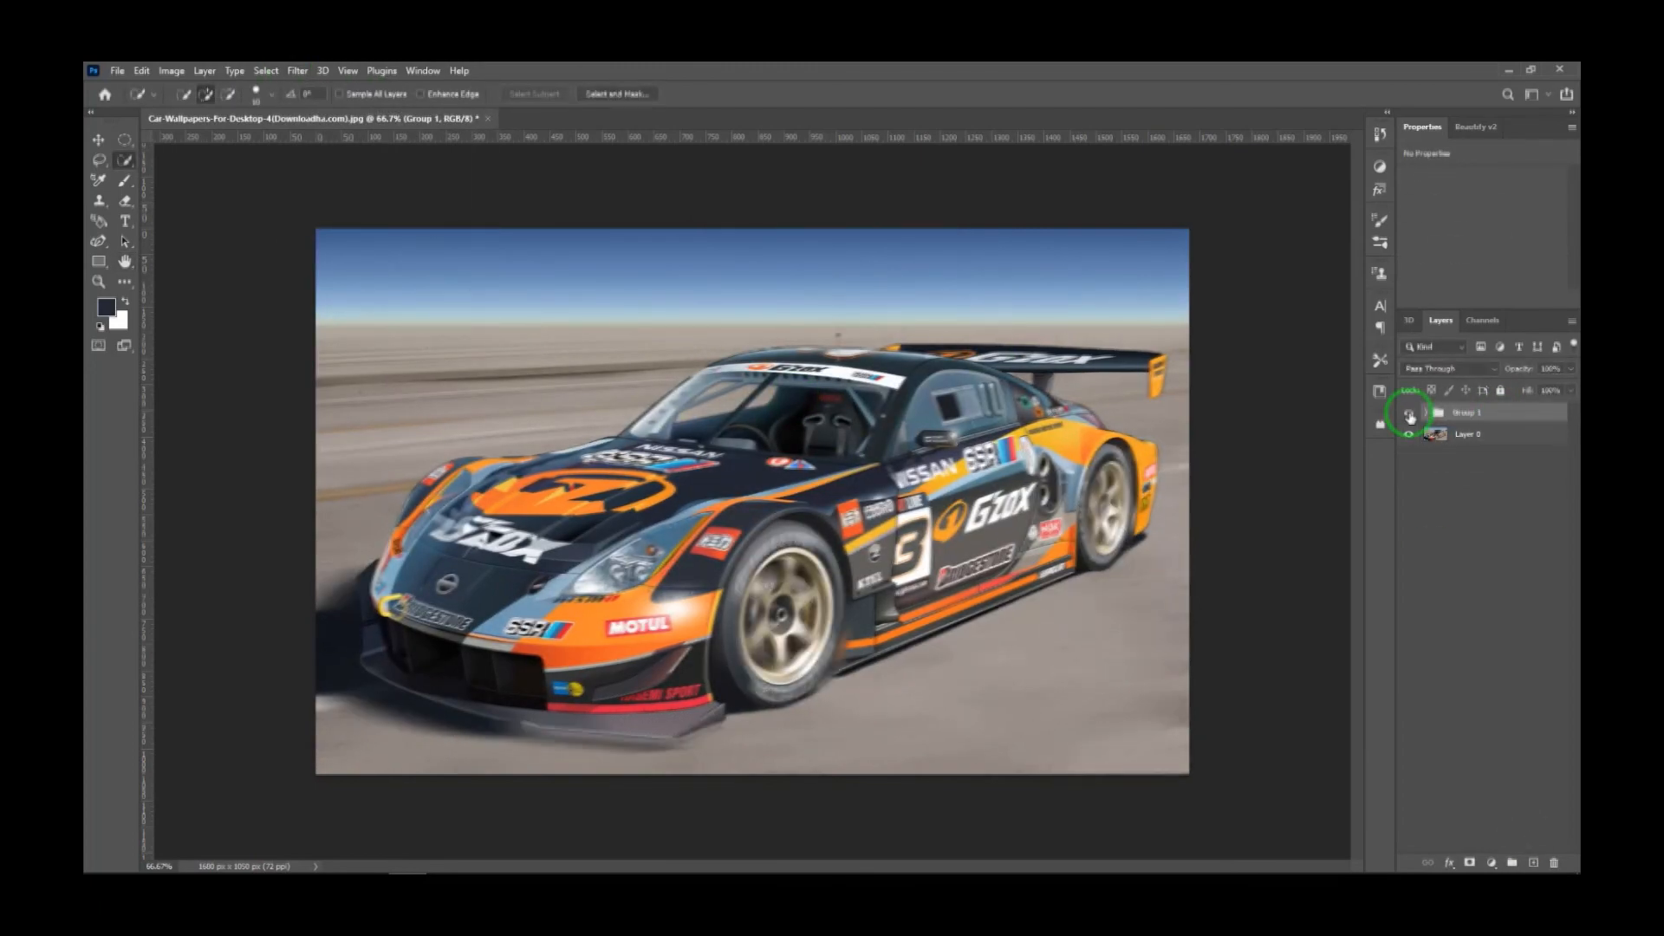